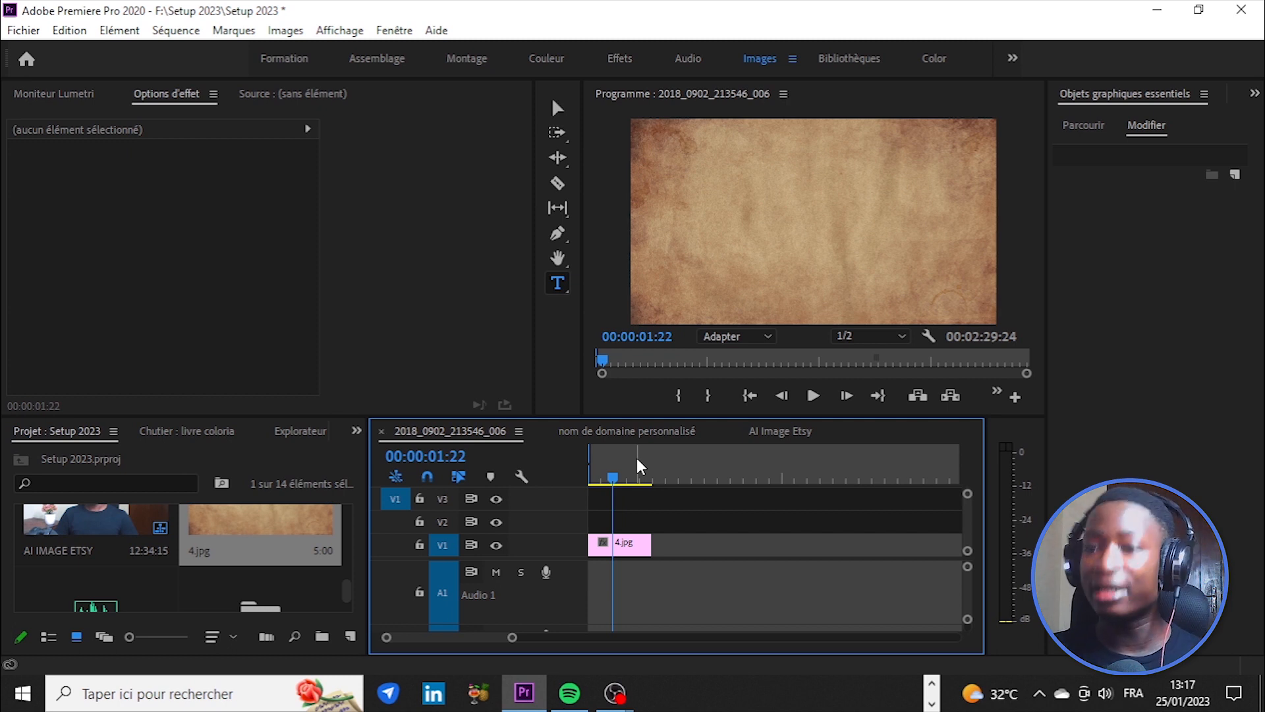
Step: Add a text layer reading "MACHINE A ECRIRE" over the parchment image at 00:00:02:11
drag(639, 464, 622, 482)
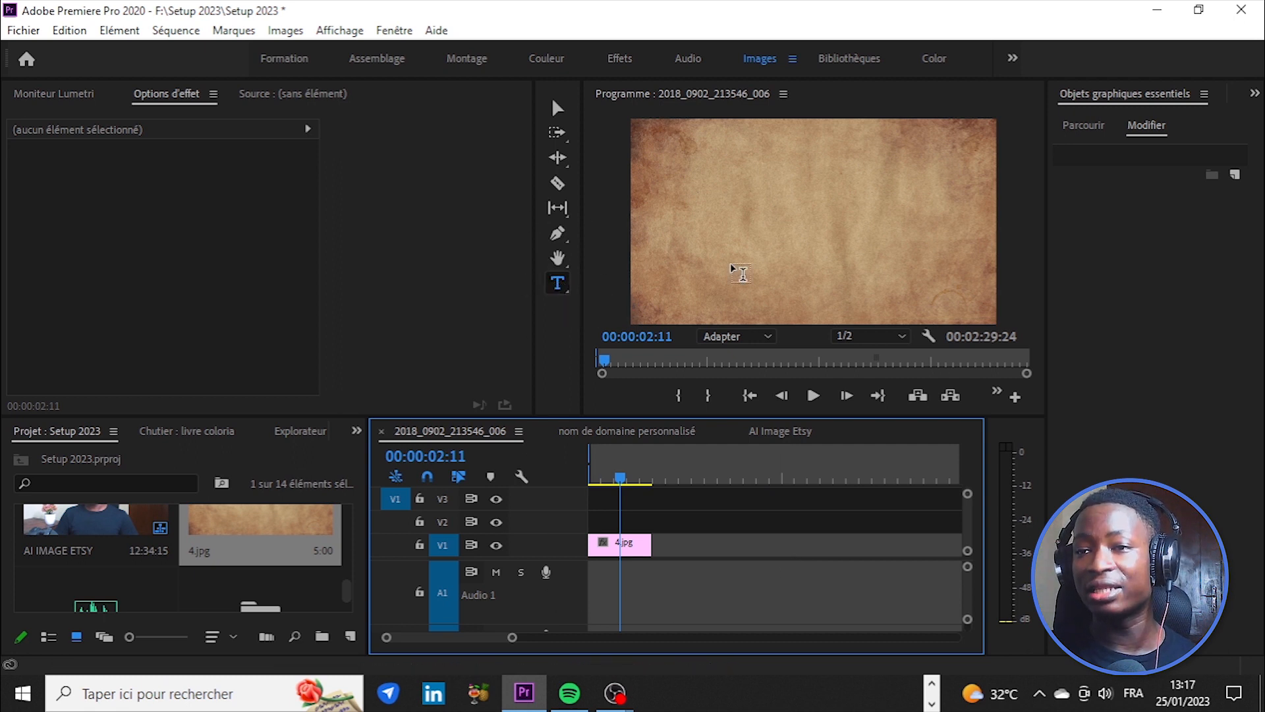
click(719, 208)
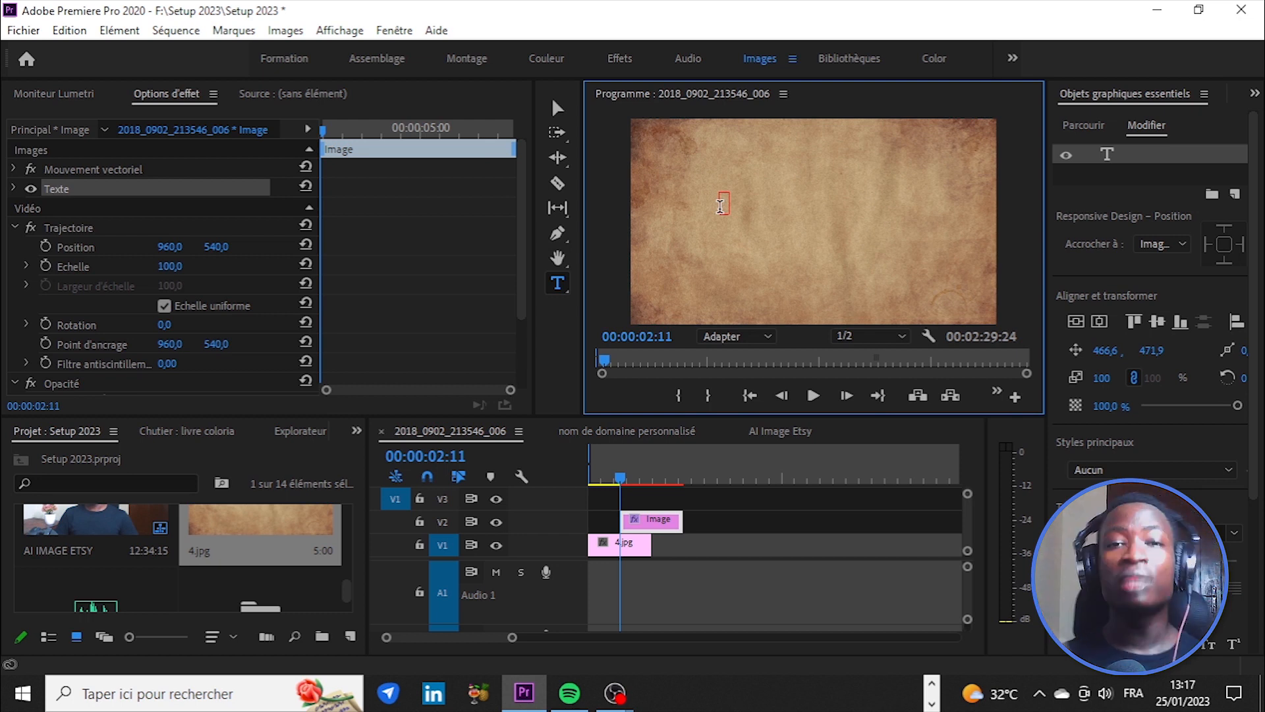
text(MACHINE A ECRIRE)
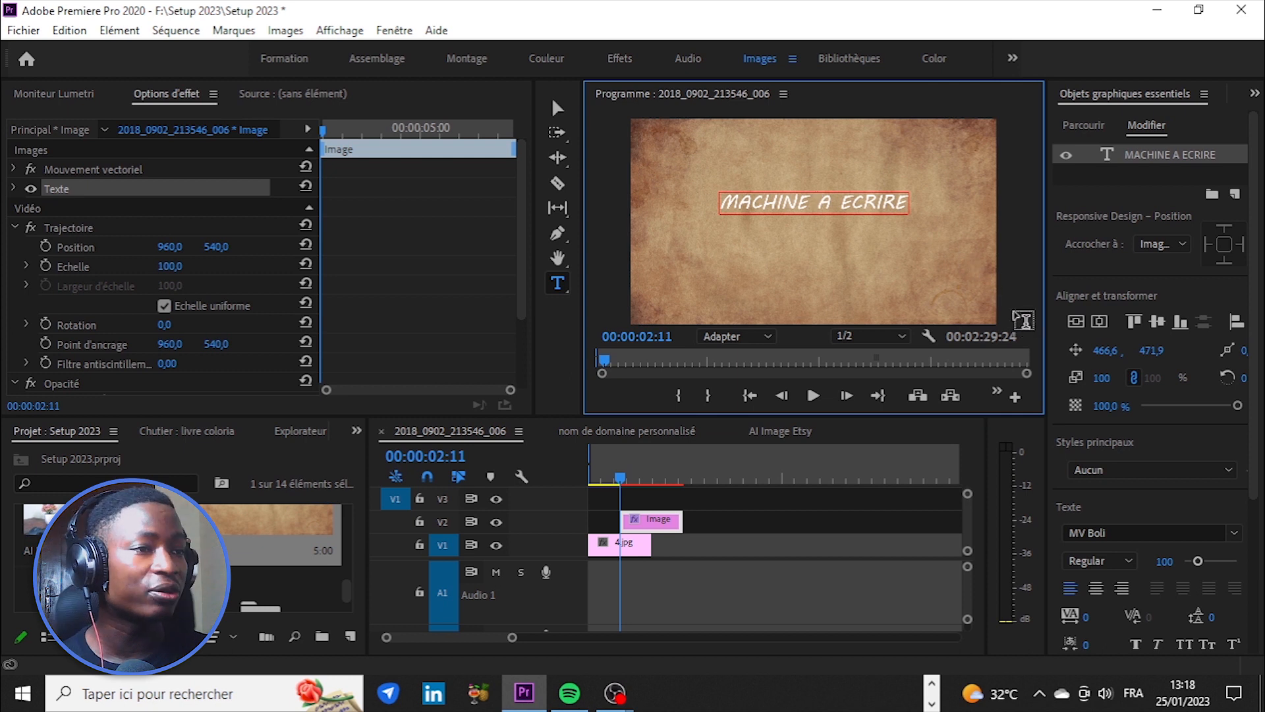
Step: Centre the title vertically and horizontally in the frame, and adjust its horizontal position to 439,6
click(1075, 321)
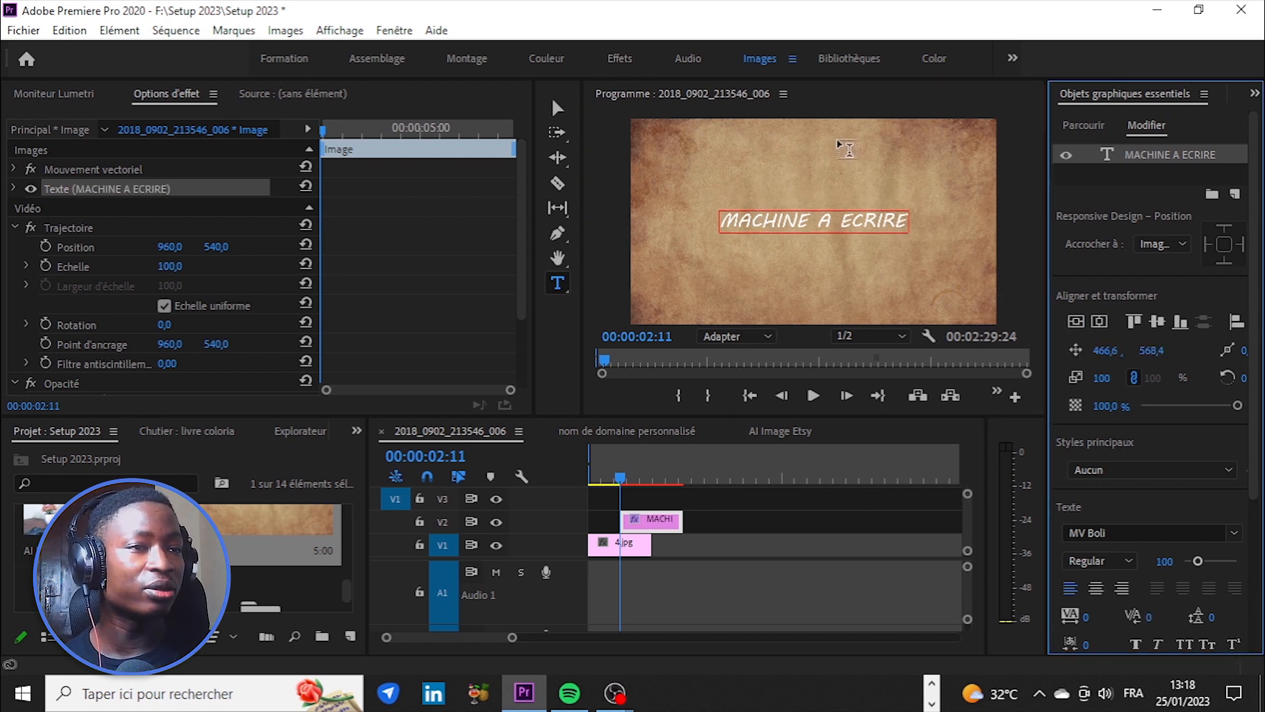
click(1097, 321)
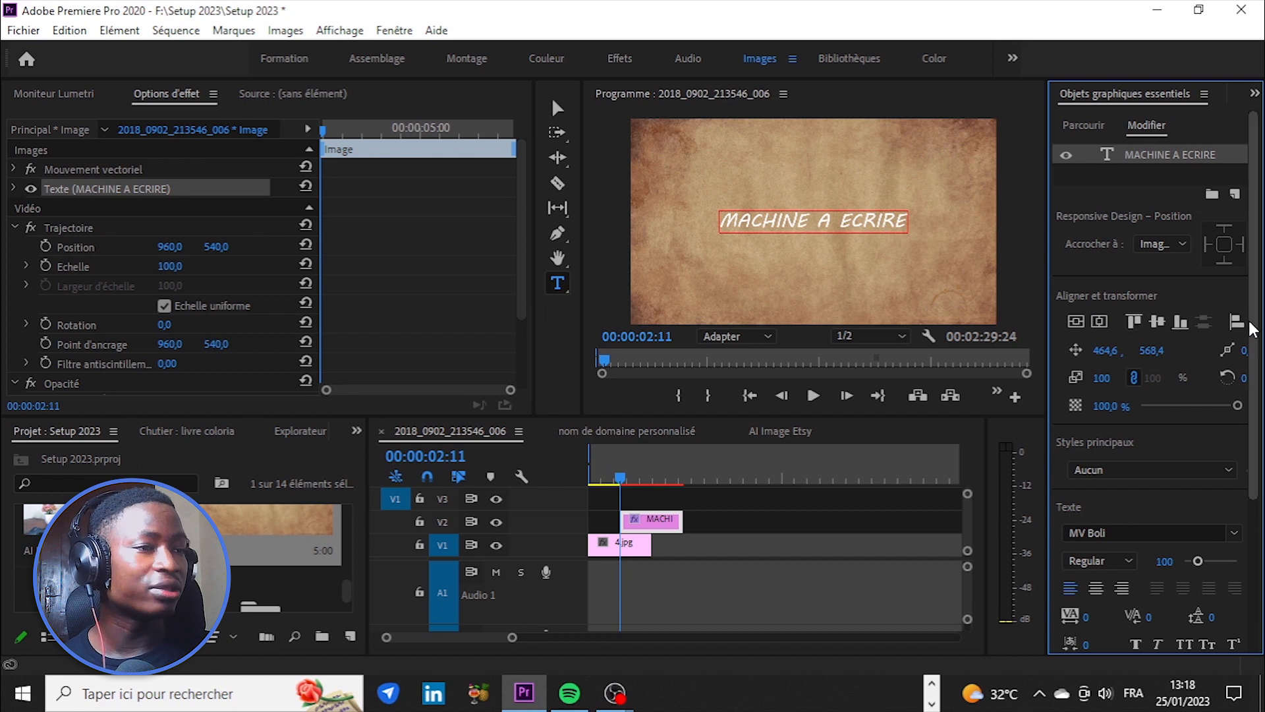
click(1113, 354)
text(433,6)
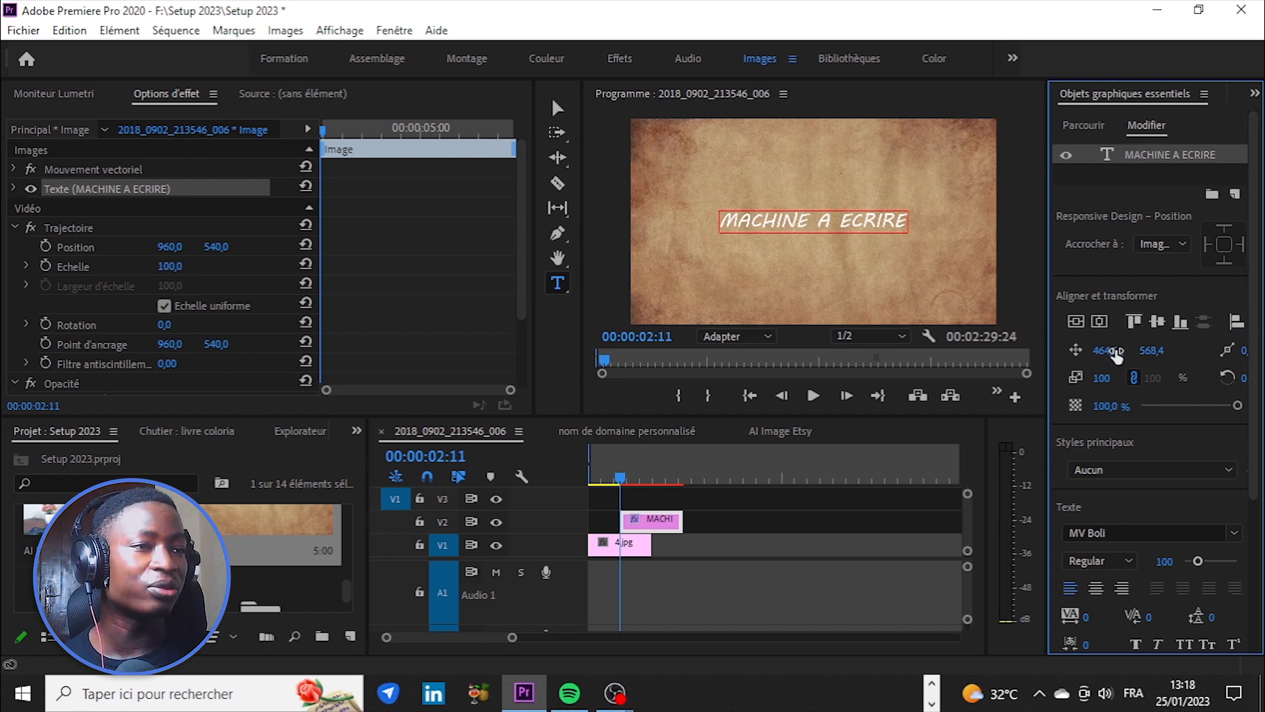
key(Return)
drag(1104, 350, 1151, 377)
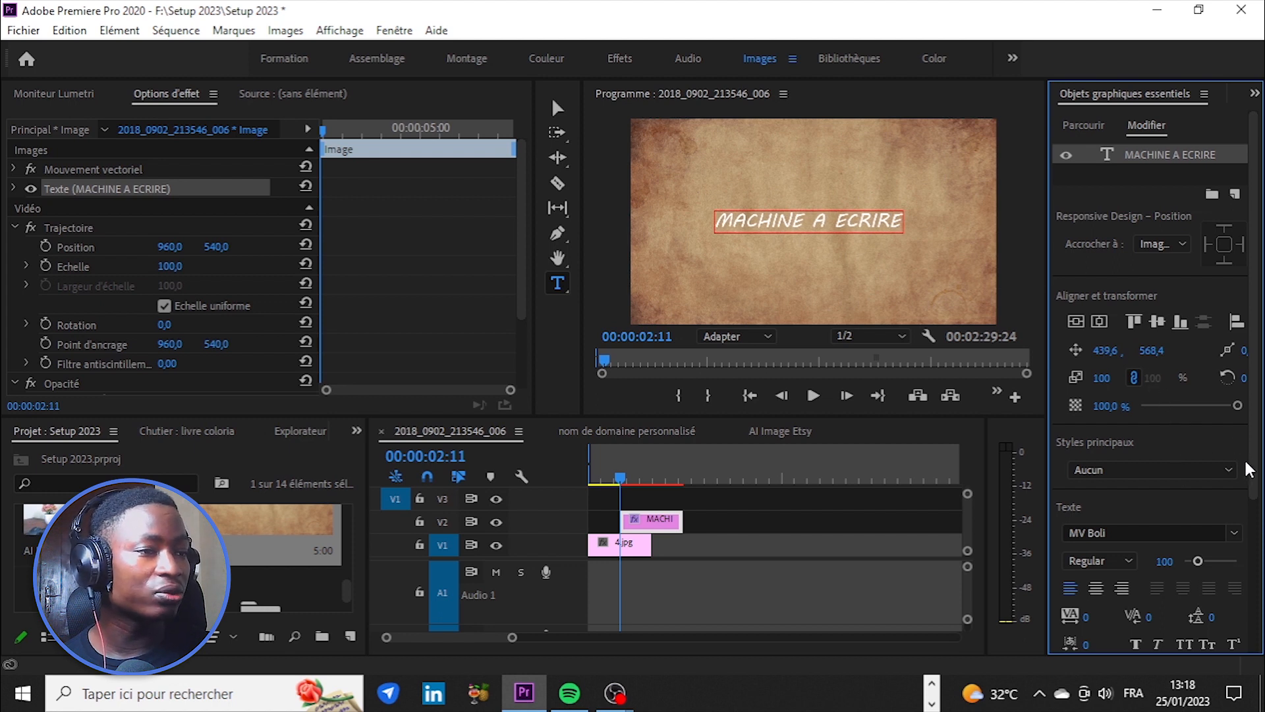
Step: Try to set the title's font to Montserrat ExtraBold without selecting its characters
scroll(1249, 468, down, 1)
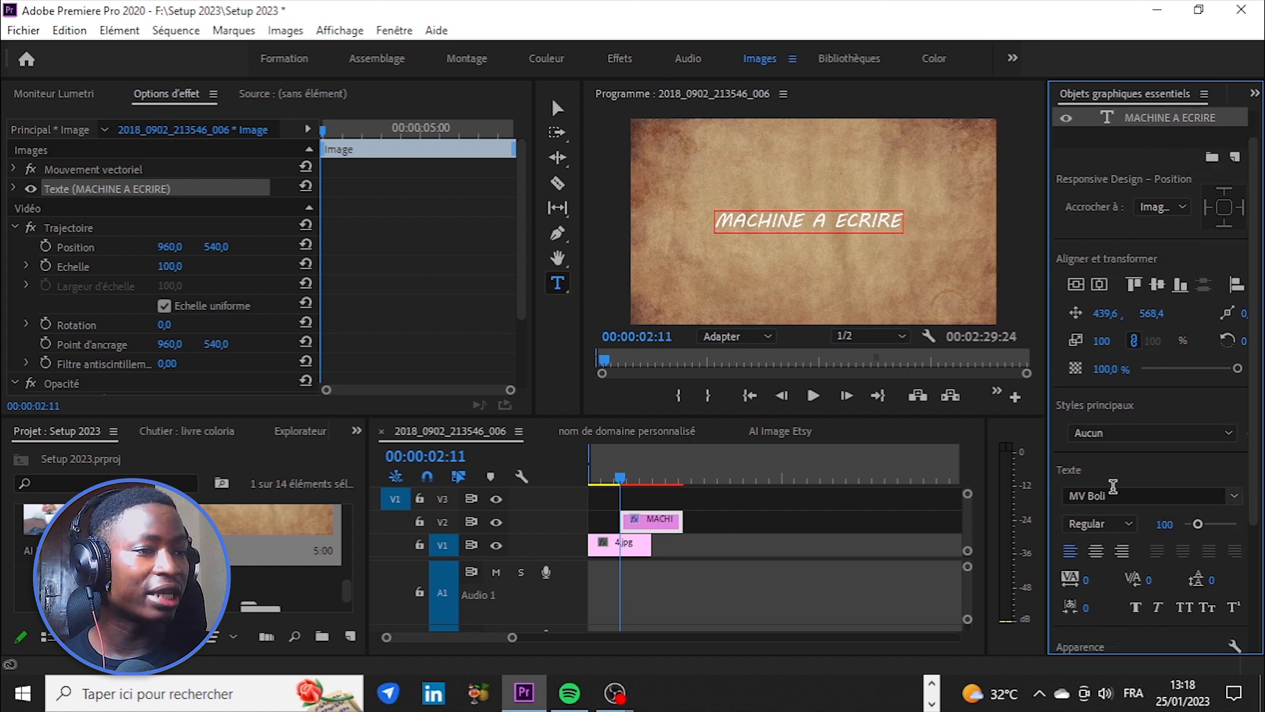
click(1210, 492)
scroll(1176, 388, up, 5)
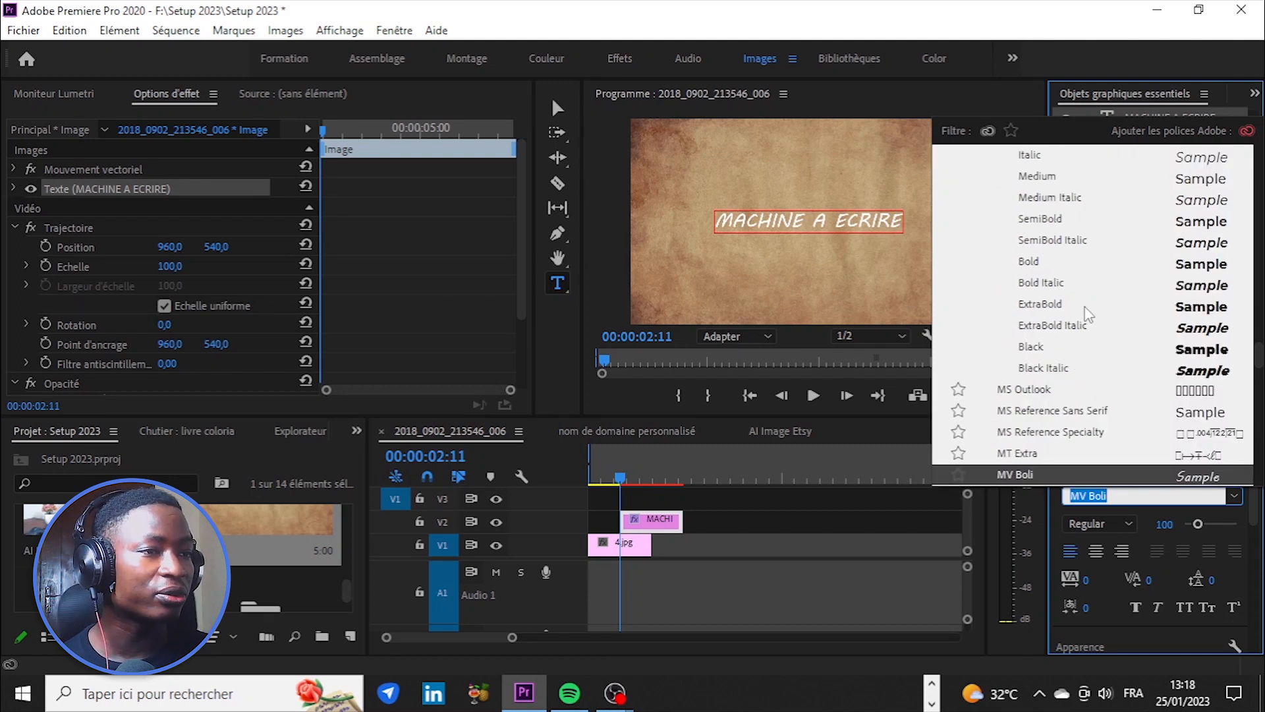
click(1223, 308)
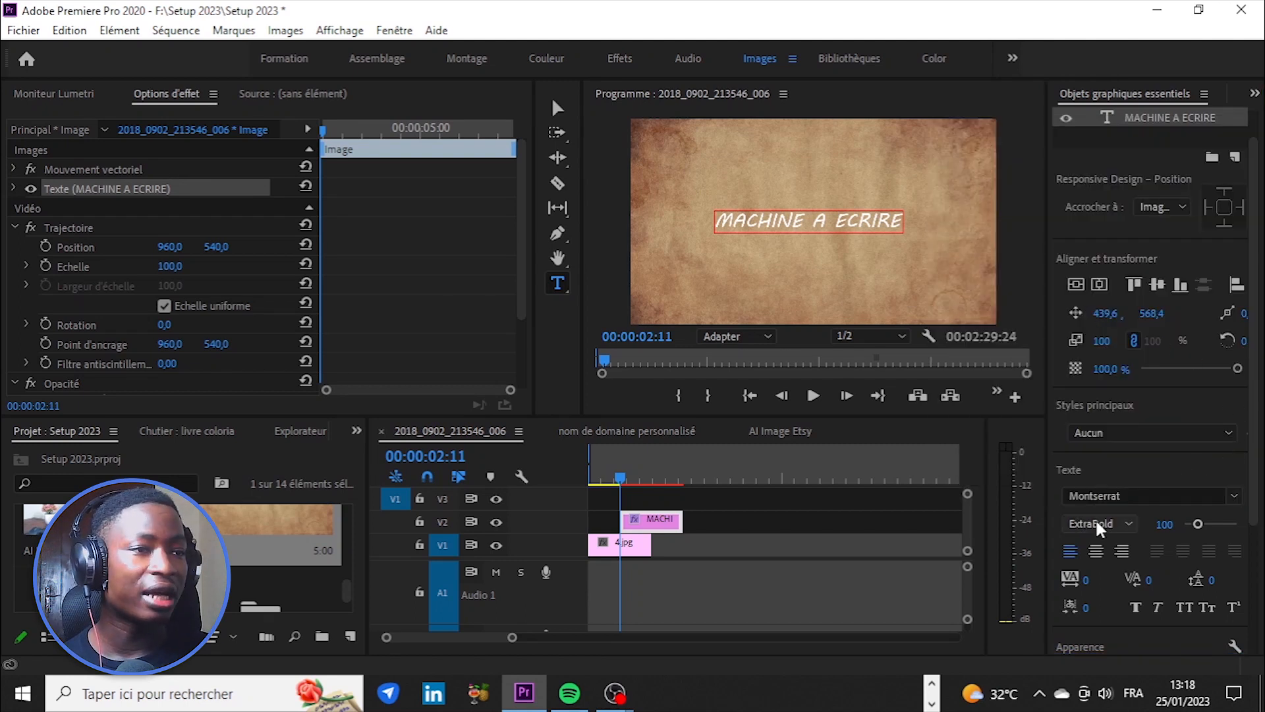
Step: Select all the characters of the title and set their font to Montserrat ExtraBold
triple_click(824, 219)
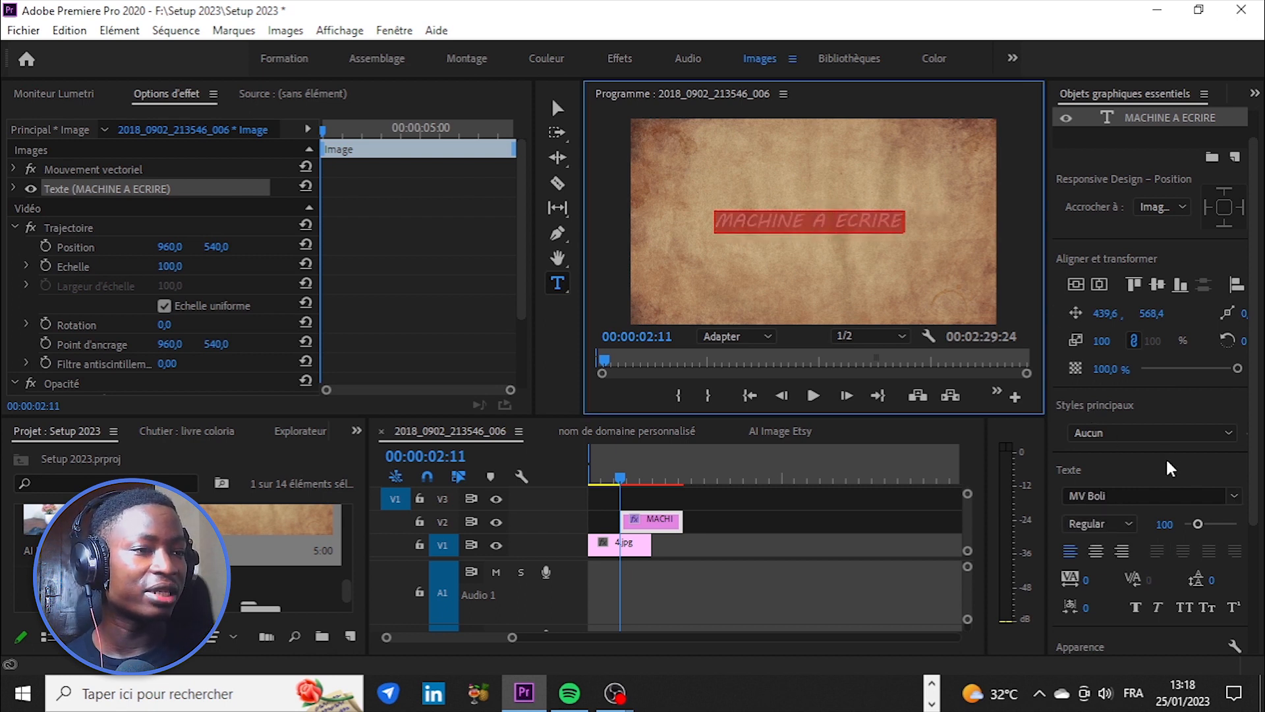
click(1234, 495)
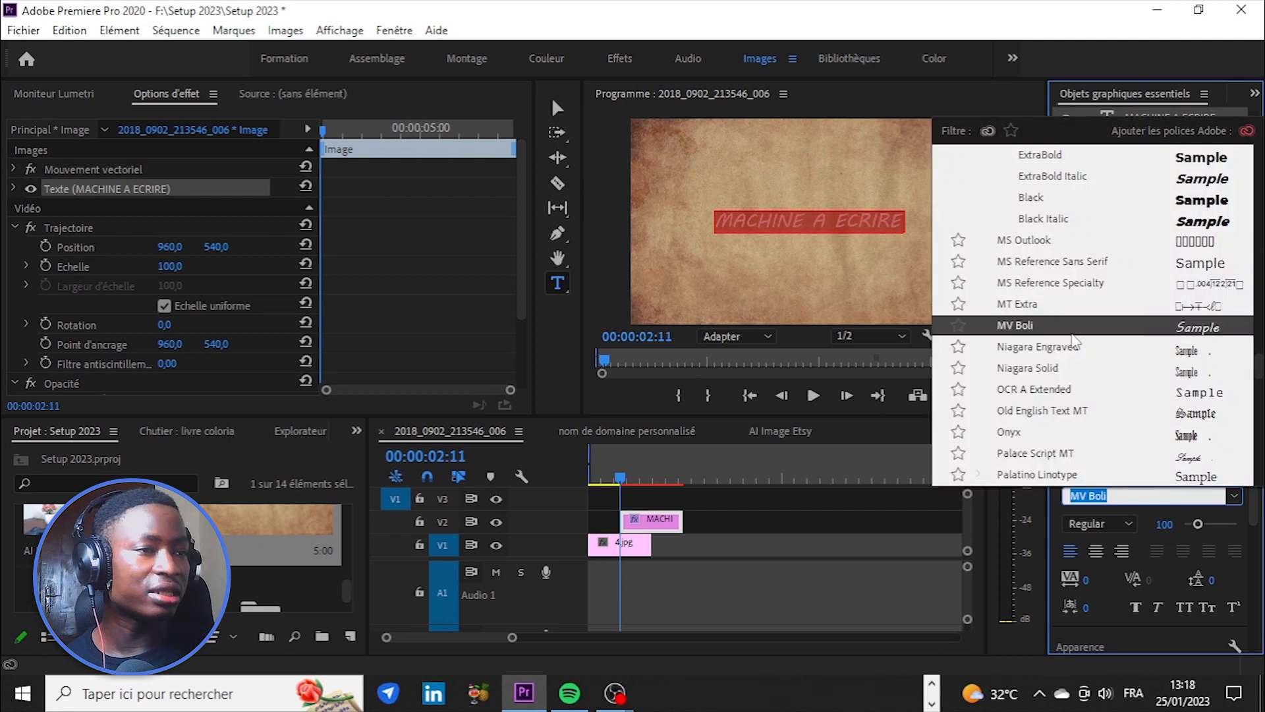
scroll(1122, 246, up, 4)
scroll(1125, 247, down, 2)
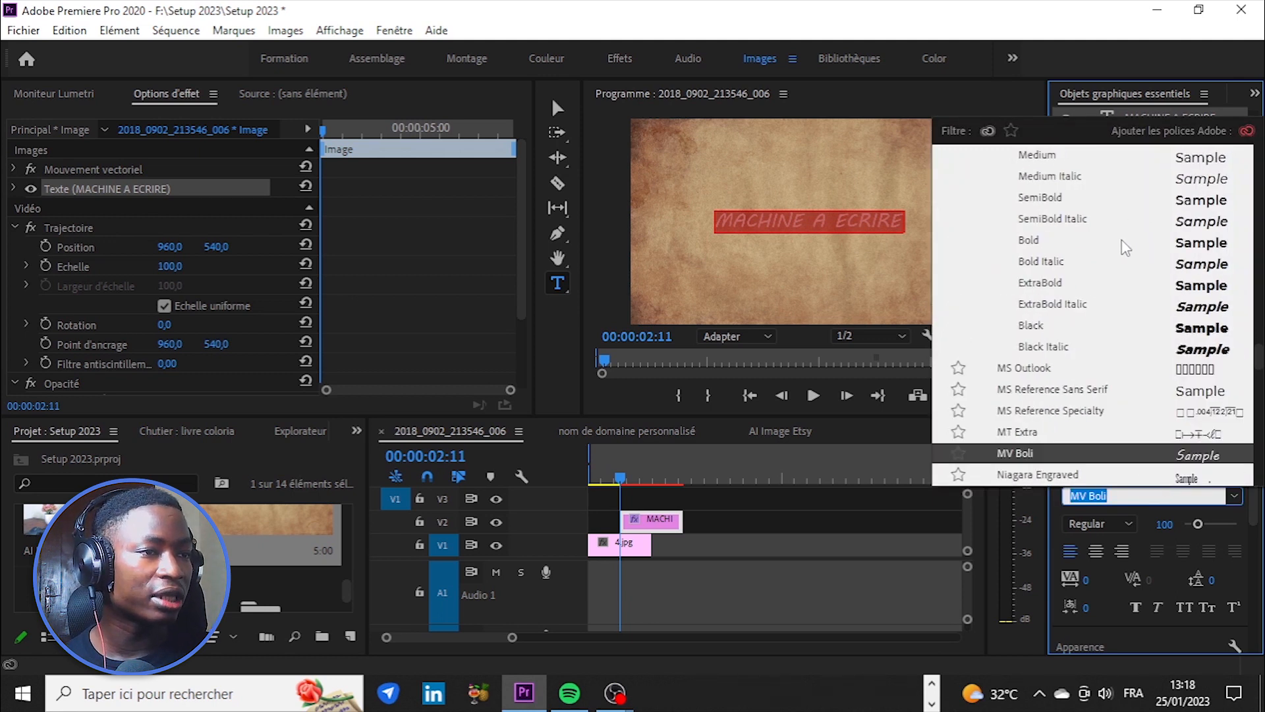
scroll(1126, 247, down, 2)
click(1034, 225)
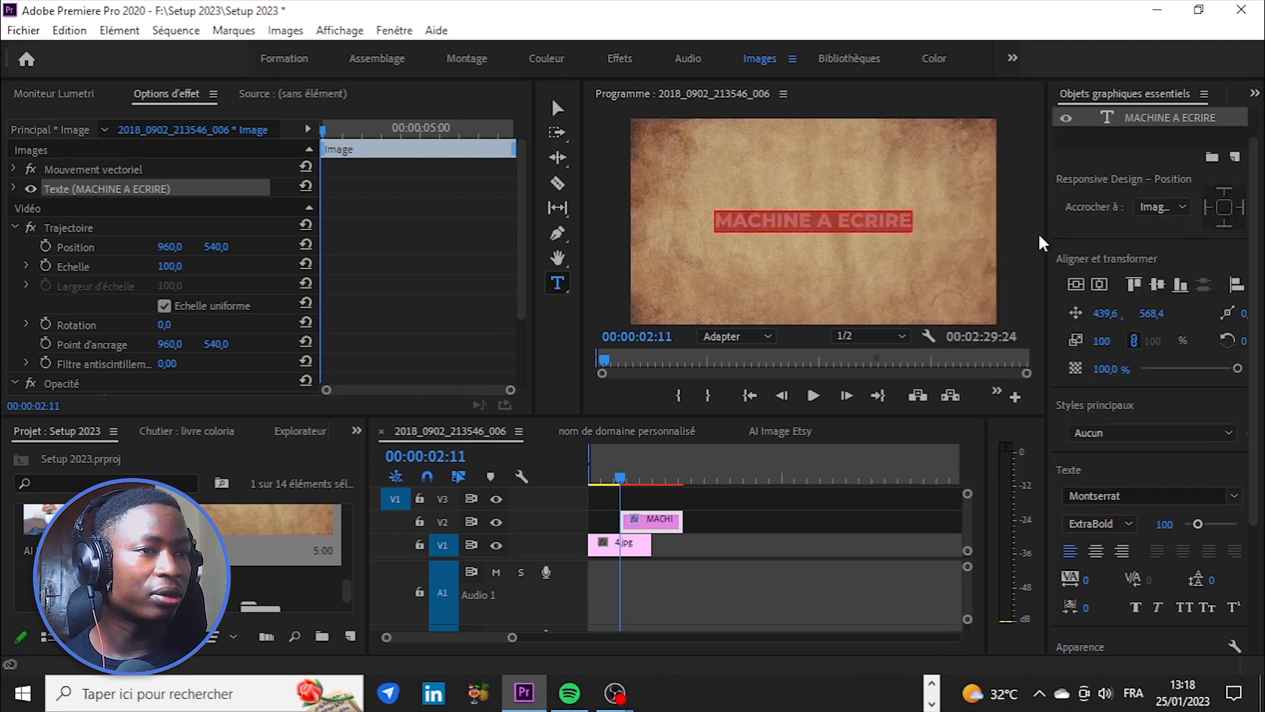
click(906, 222)
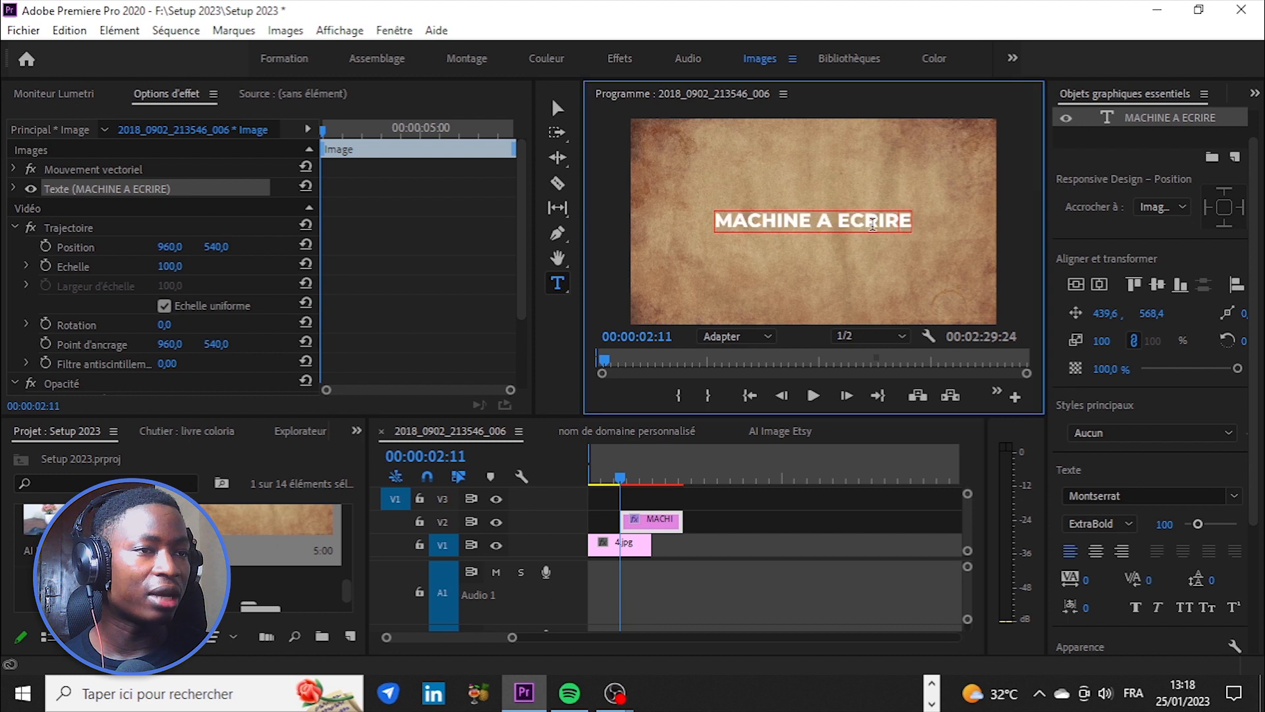
triple_click(825, 220)
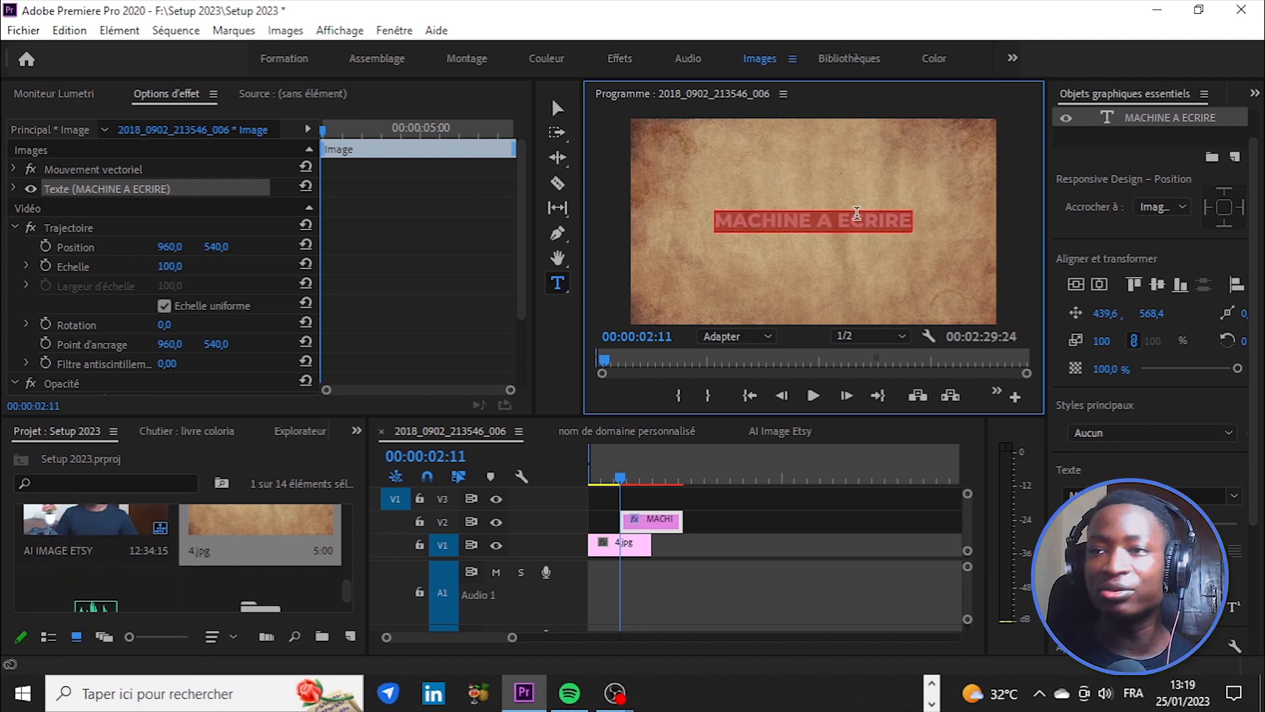
click(835, 218)
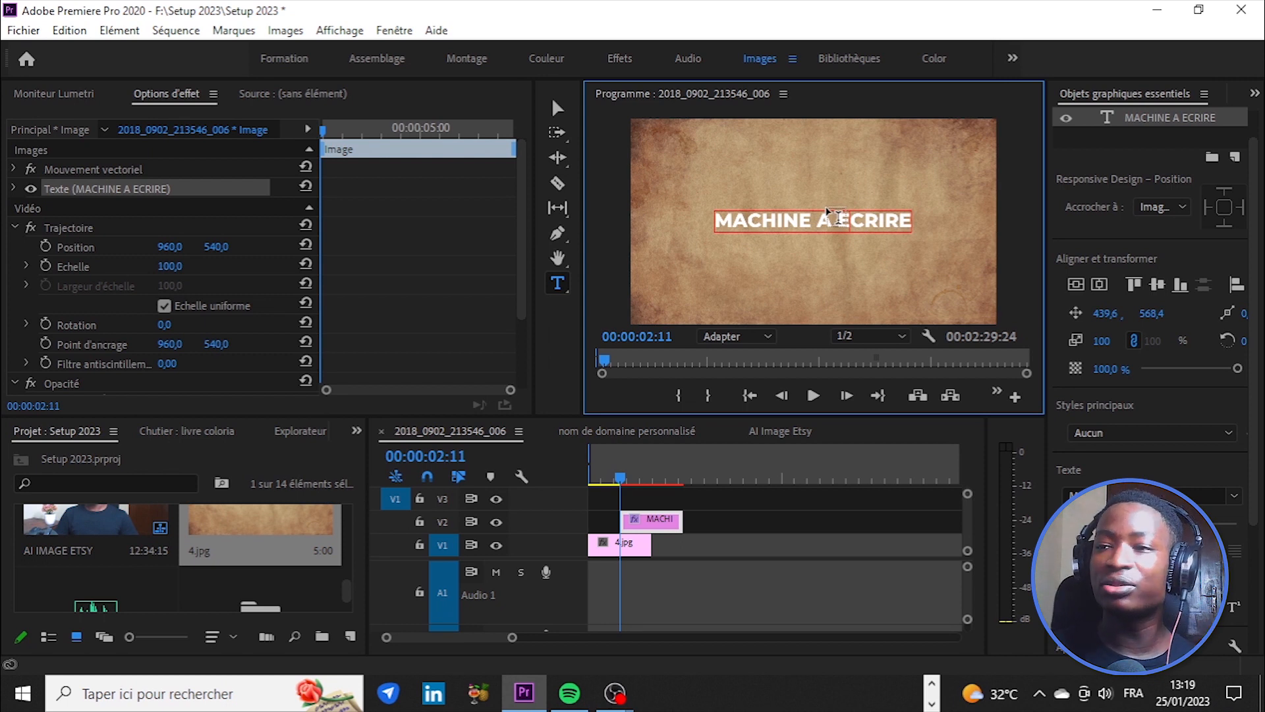
triple_click(874, 219)
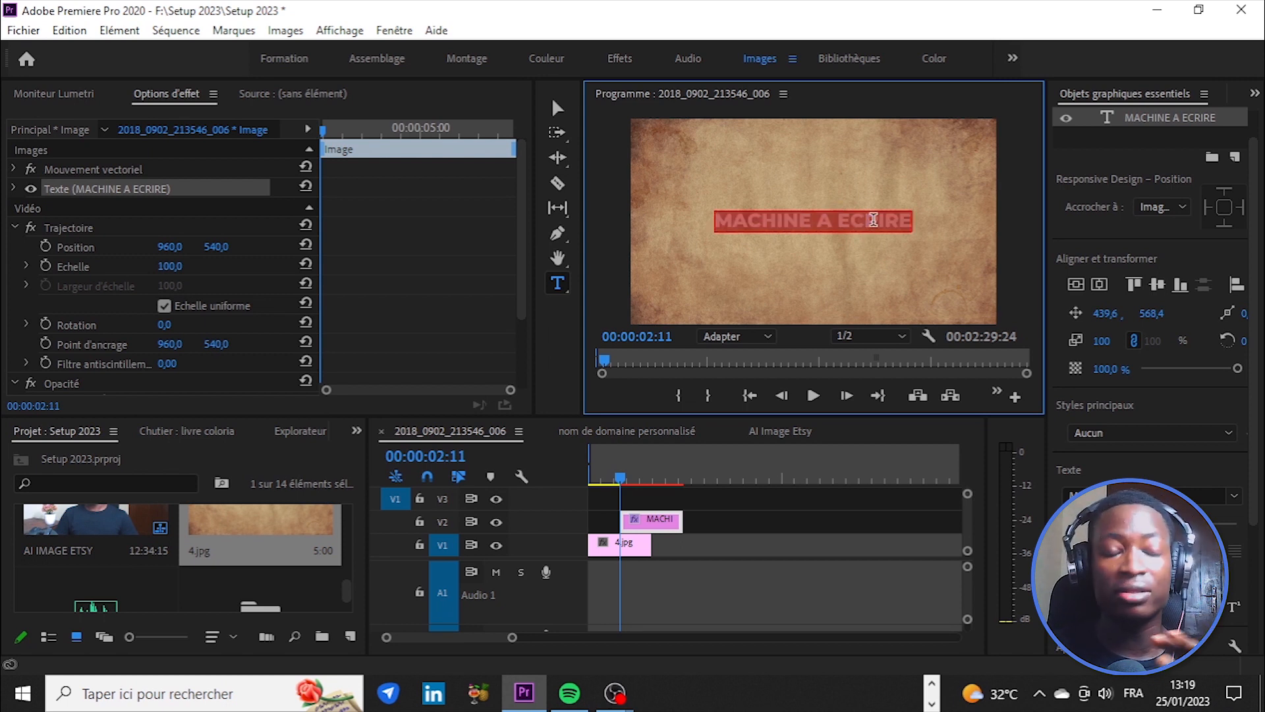
click(874, 219)
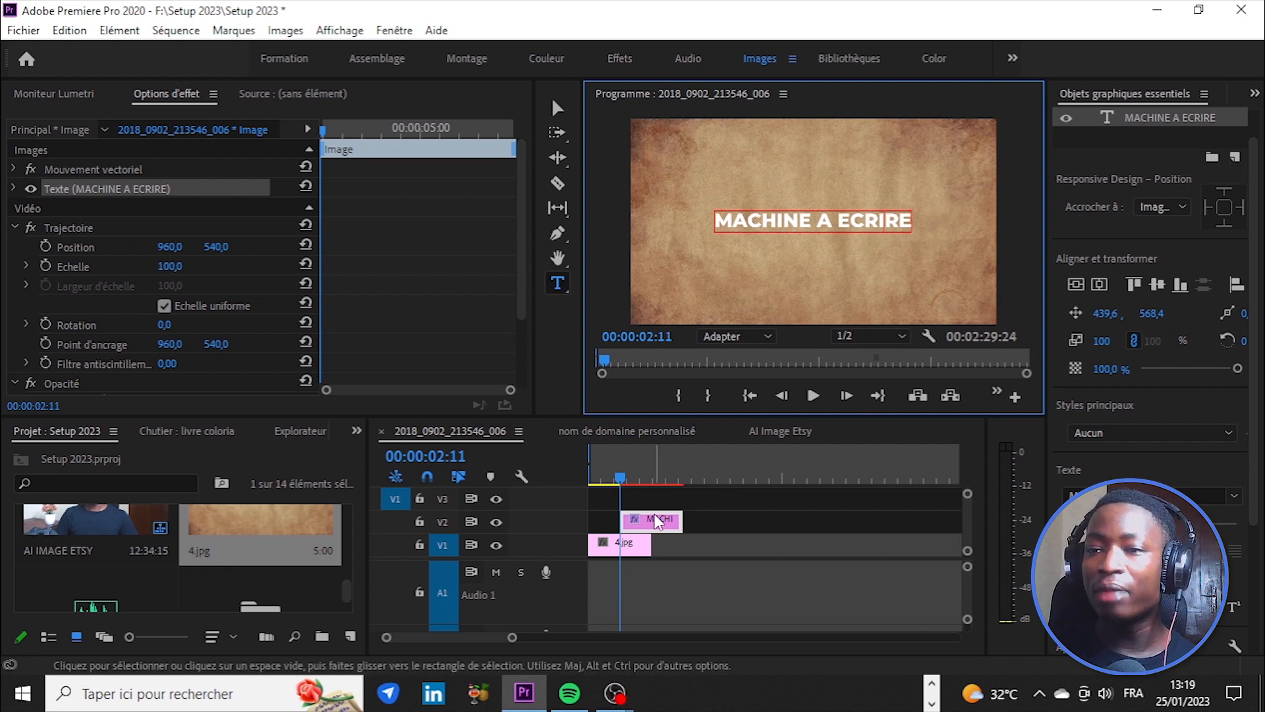
Step: Move the title clip on V2 to the start of the sequence, directly above the 4.jpg clip, and preview it at 00:00:01:14
click(654, 478)
drag(666, 527, 634, 527)
click(589, 477)
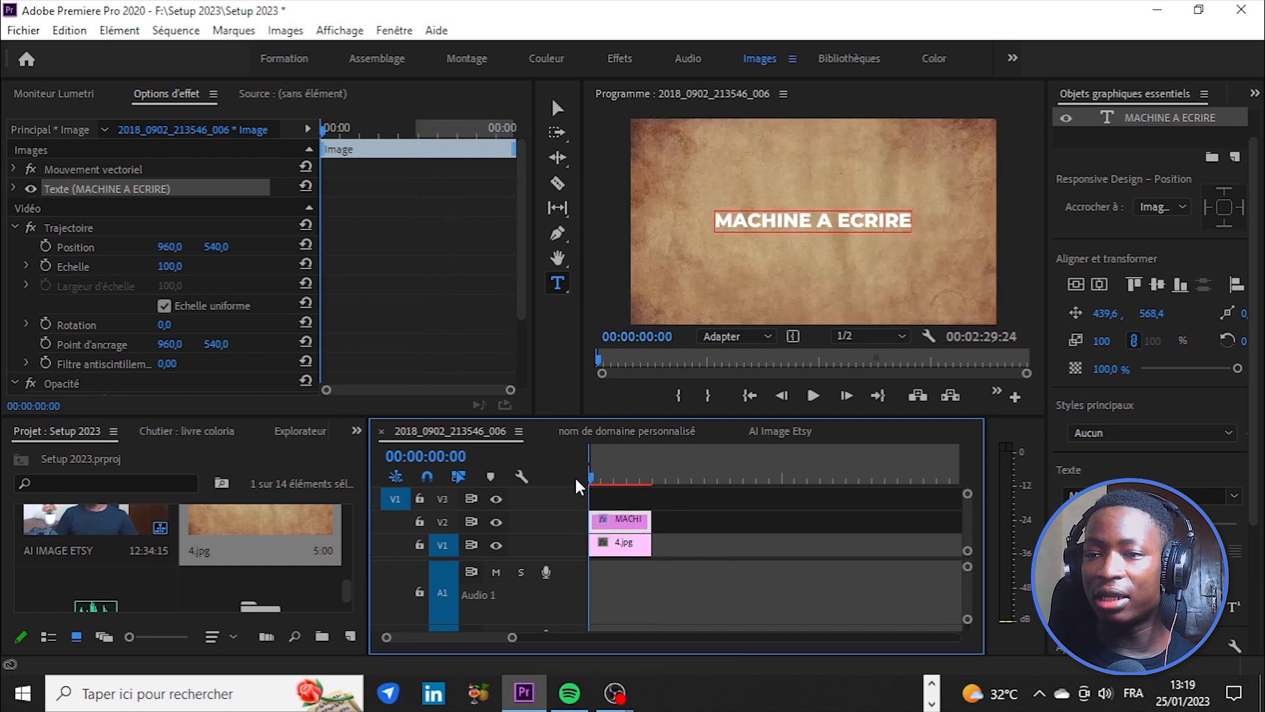
drag(518, 643, 457, 637)
mouse_move(644, 475)
mouse_down()
mouse_move(575, 468)
mouse_move(695, 471)
mouse_move(669, 477)
mouse_up()
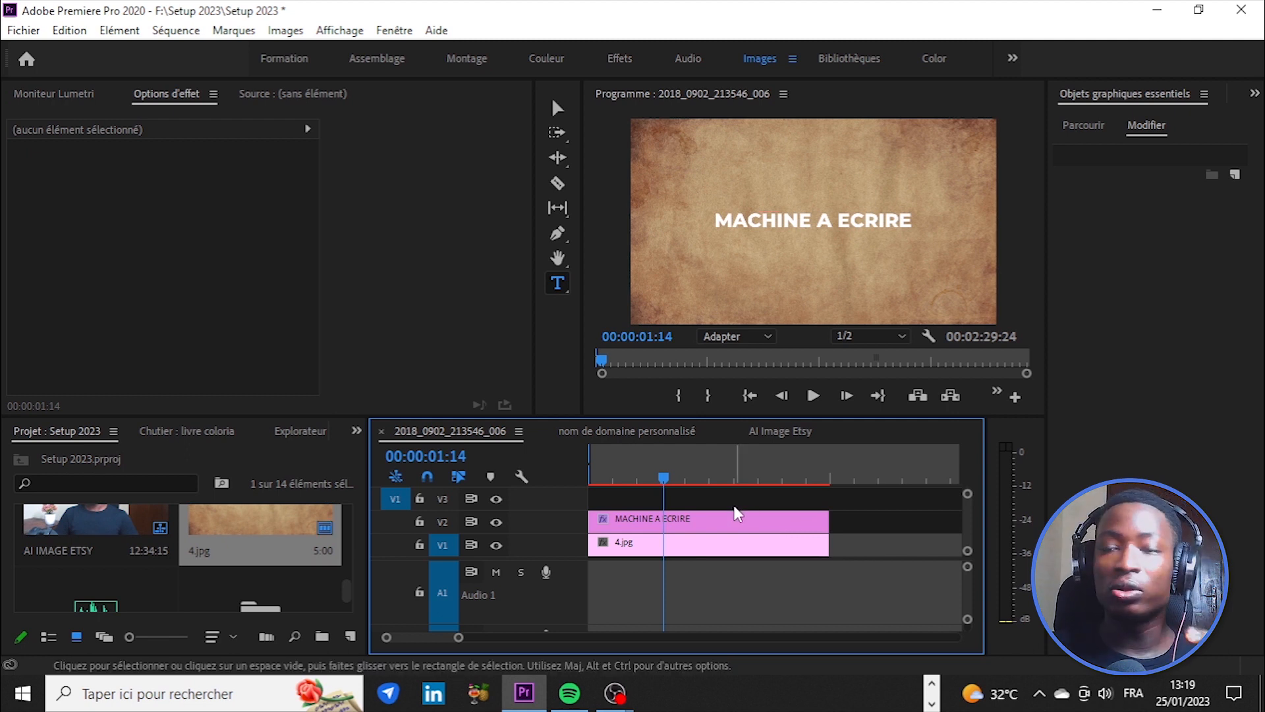
Step: Search the effects for "RECADRAGE" and apply the Recadrage video effect to the MACHINE A ECRIRE clip
click(393, 31)
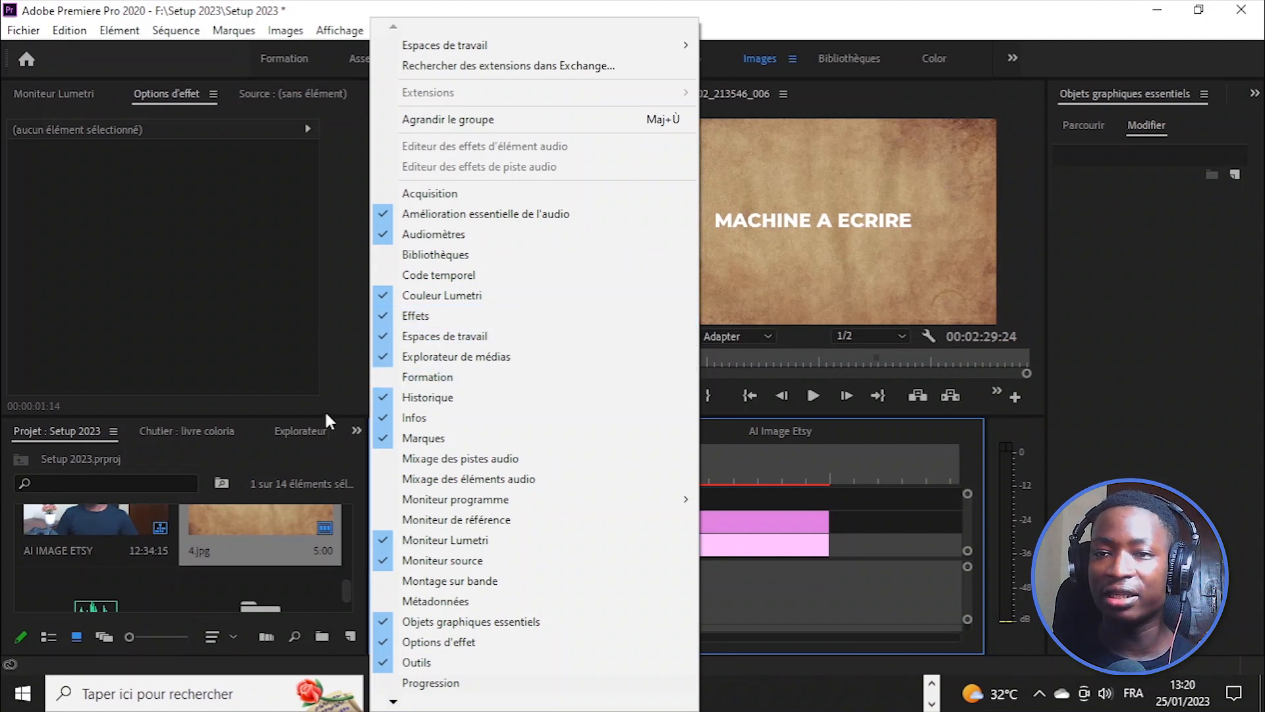
click(357, 432)
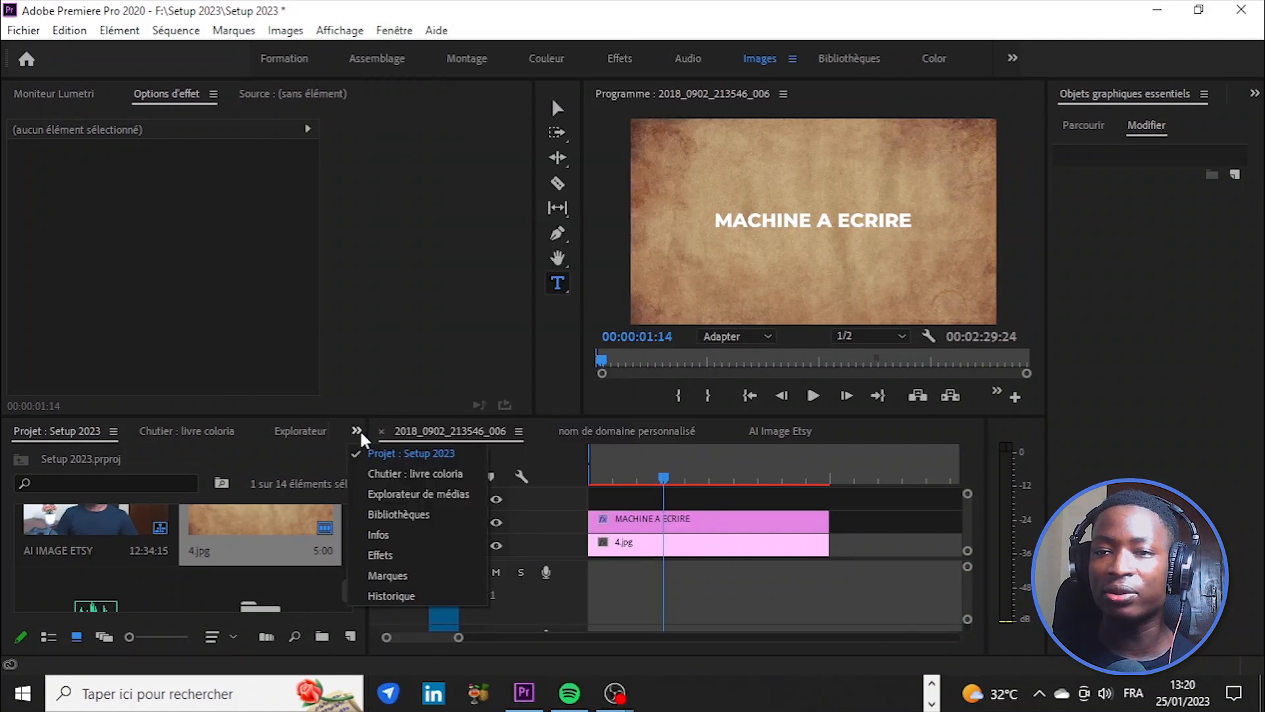
click(385, 555)
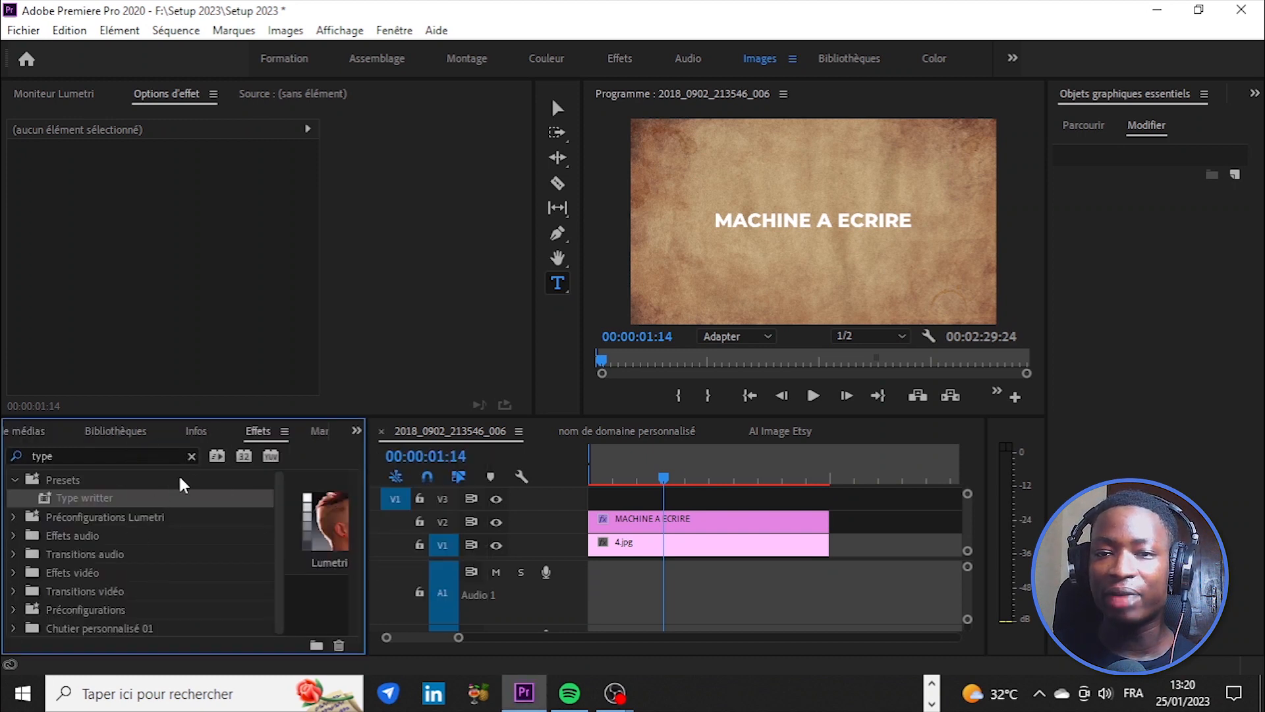
click(190, 456)
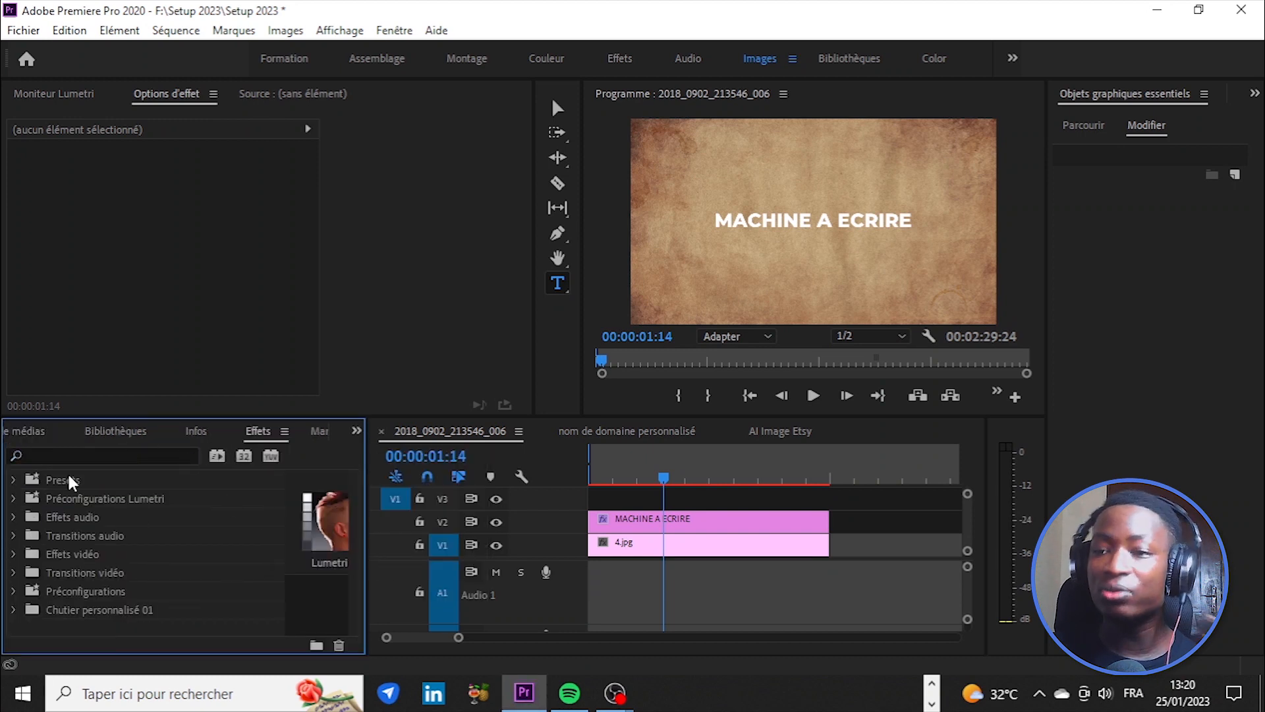
click(56, 457)
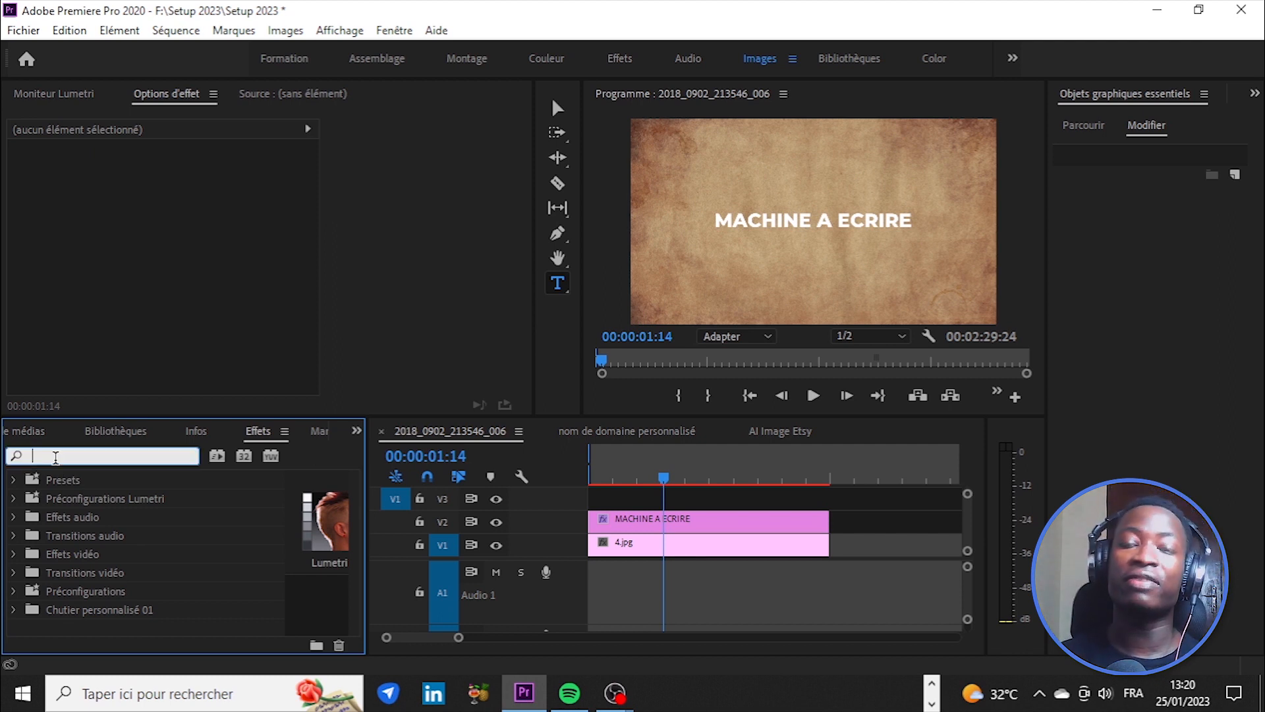
text(R)
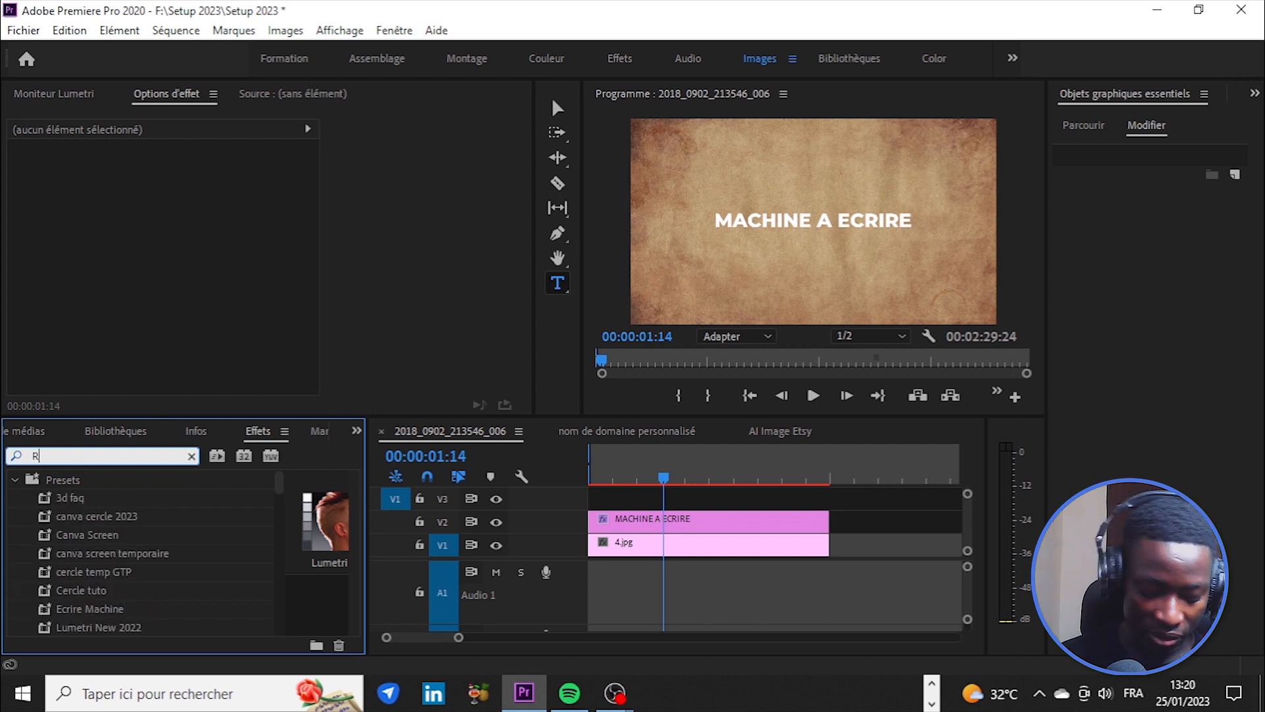
text(ECADRAGE)
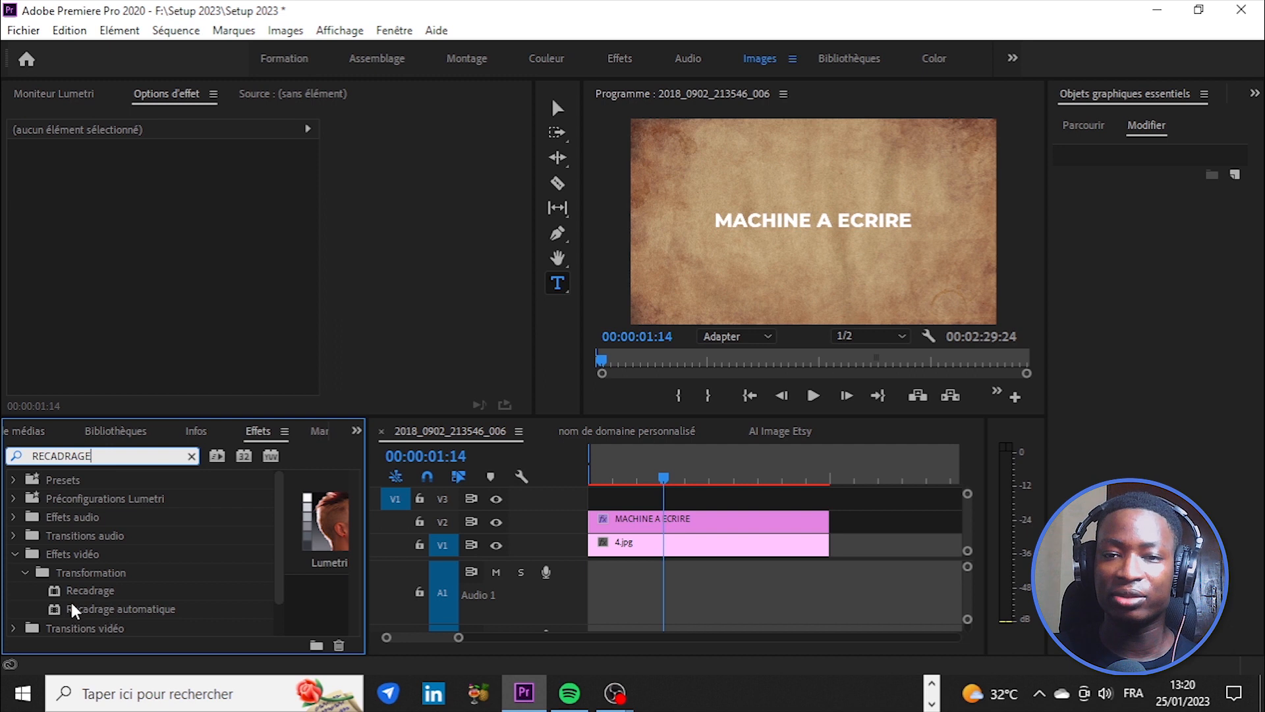
drag(75, 590, 647, 517)
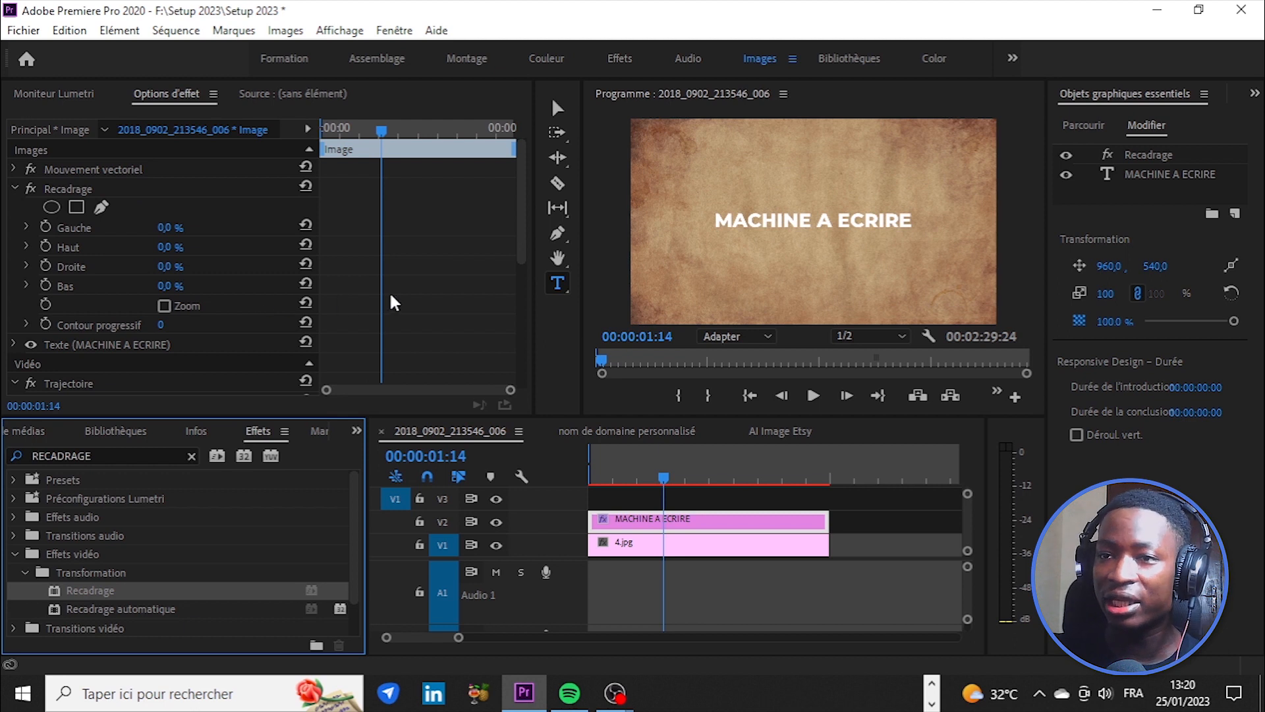
Step: Enable keyframing for Recadrage's Droite value at the clip's start and shift that keyframe to about one and a half seconds in
click(378, 130)
drag(378, 129, 314, 146)
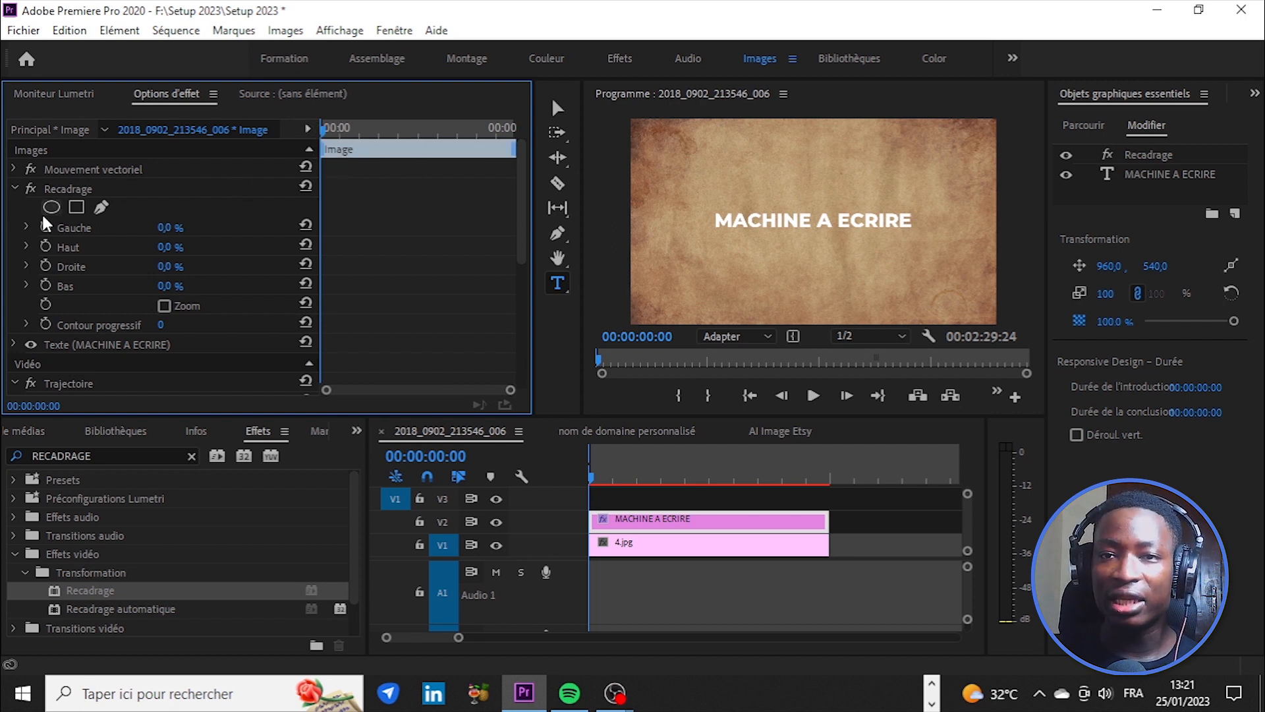
click(45, 265)
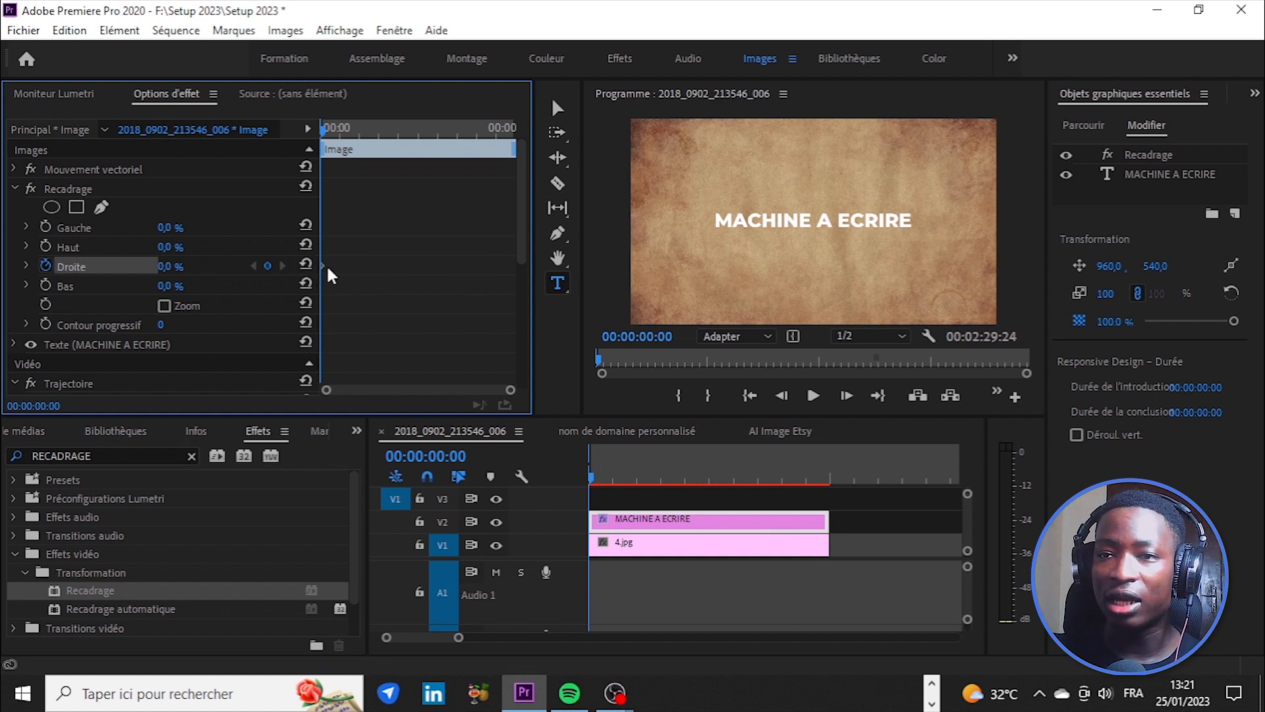
drag(322, 267, 378, 271)
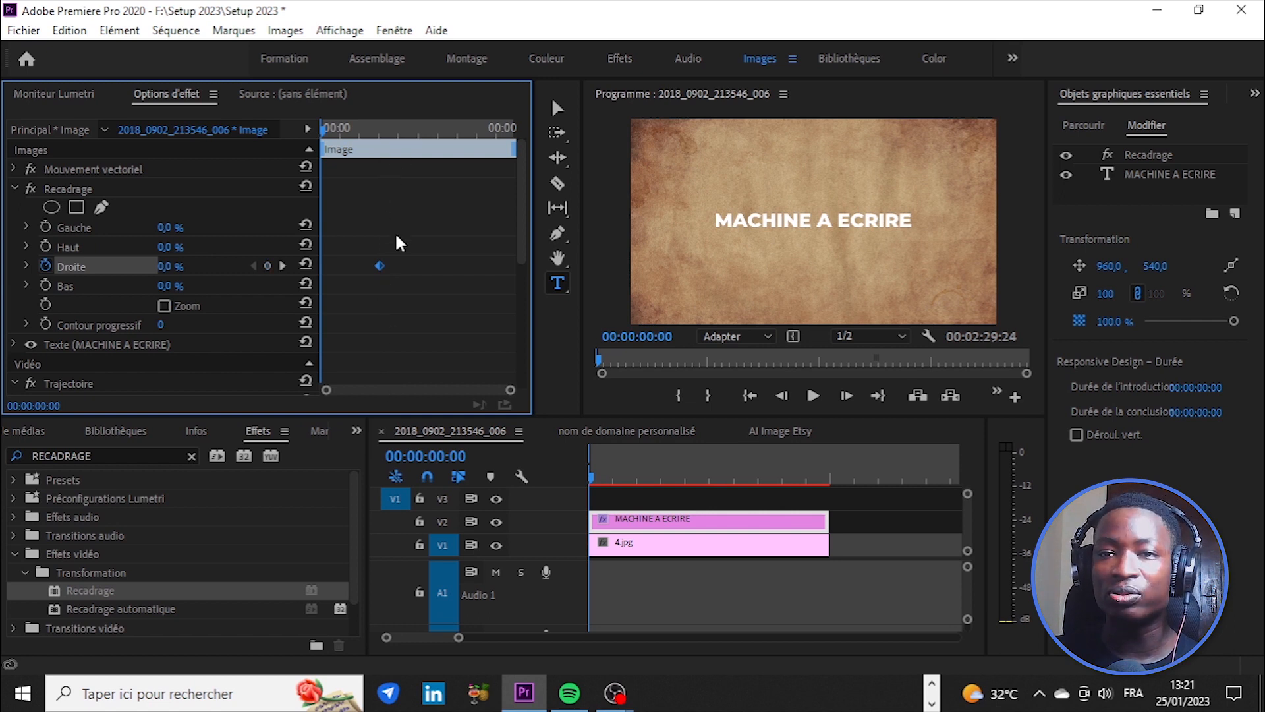
Step: Add a Droite keyframe at the start of the title clip and set its value to 100 %
click(267, 265)
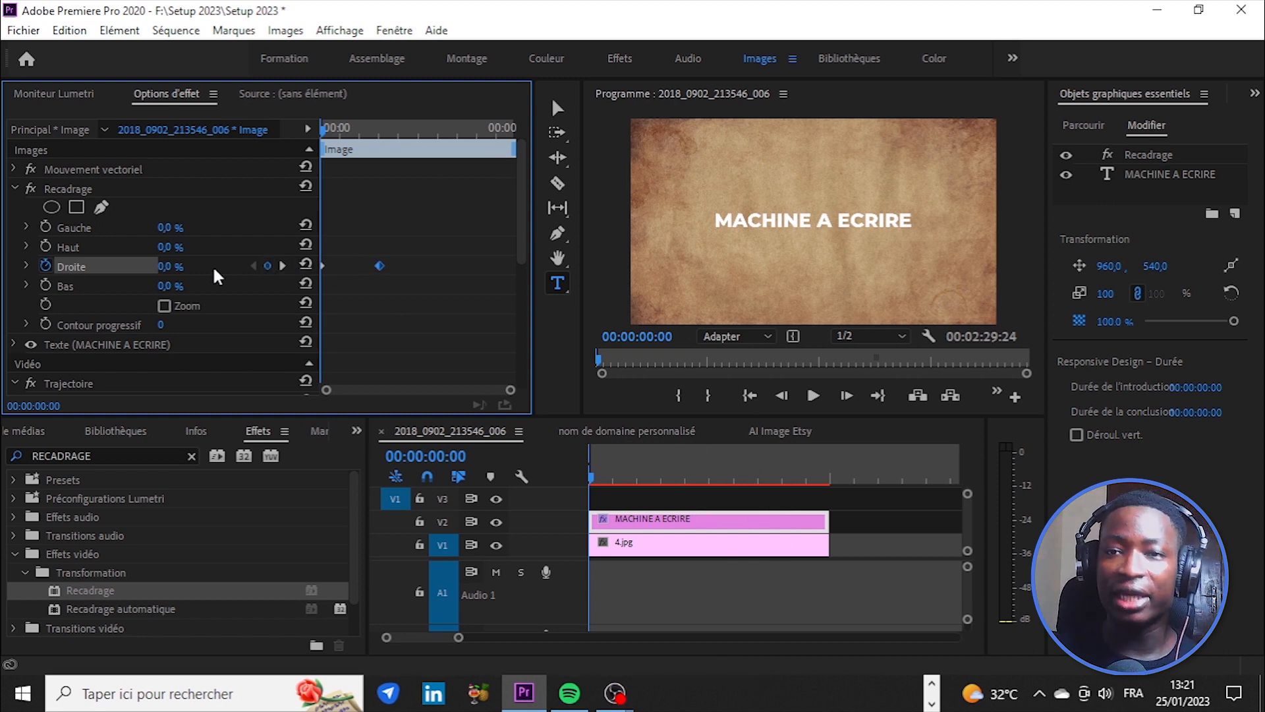
click(171, 266)
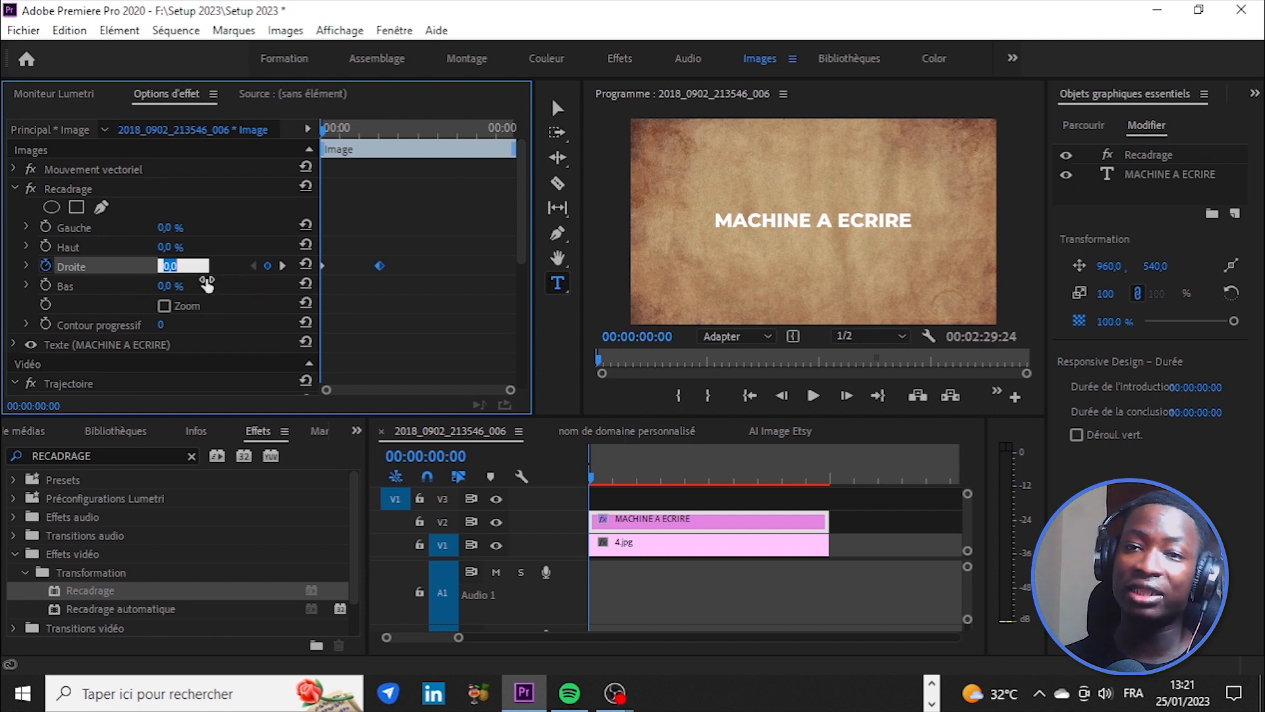
text(100)
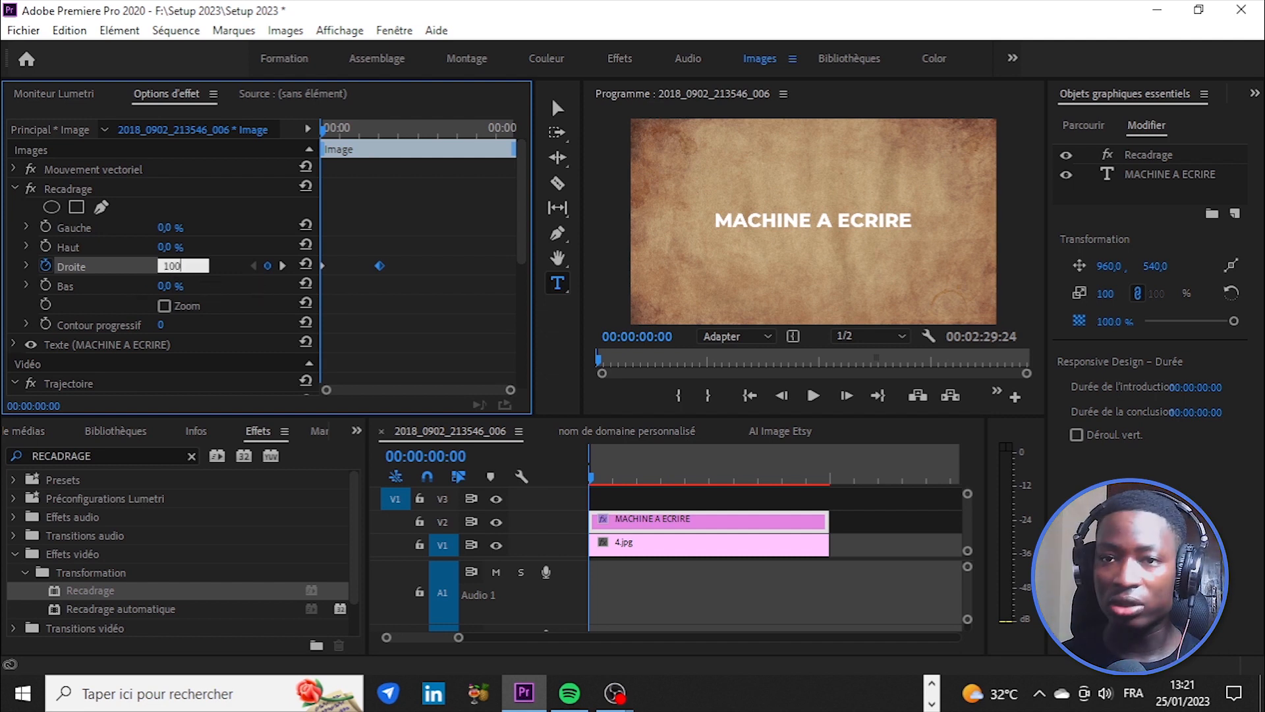
key(Return)
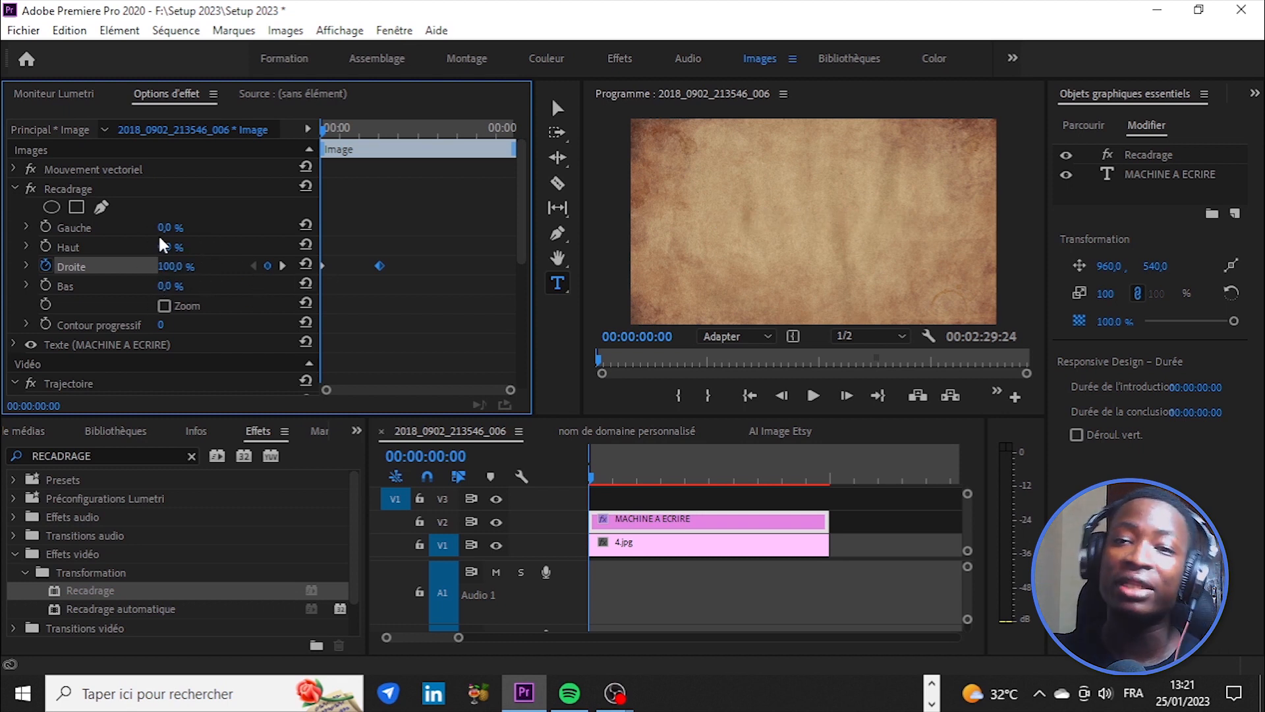
Step: Play the title reveal, return to the start of the sequence and play it once more
click(812, 397)
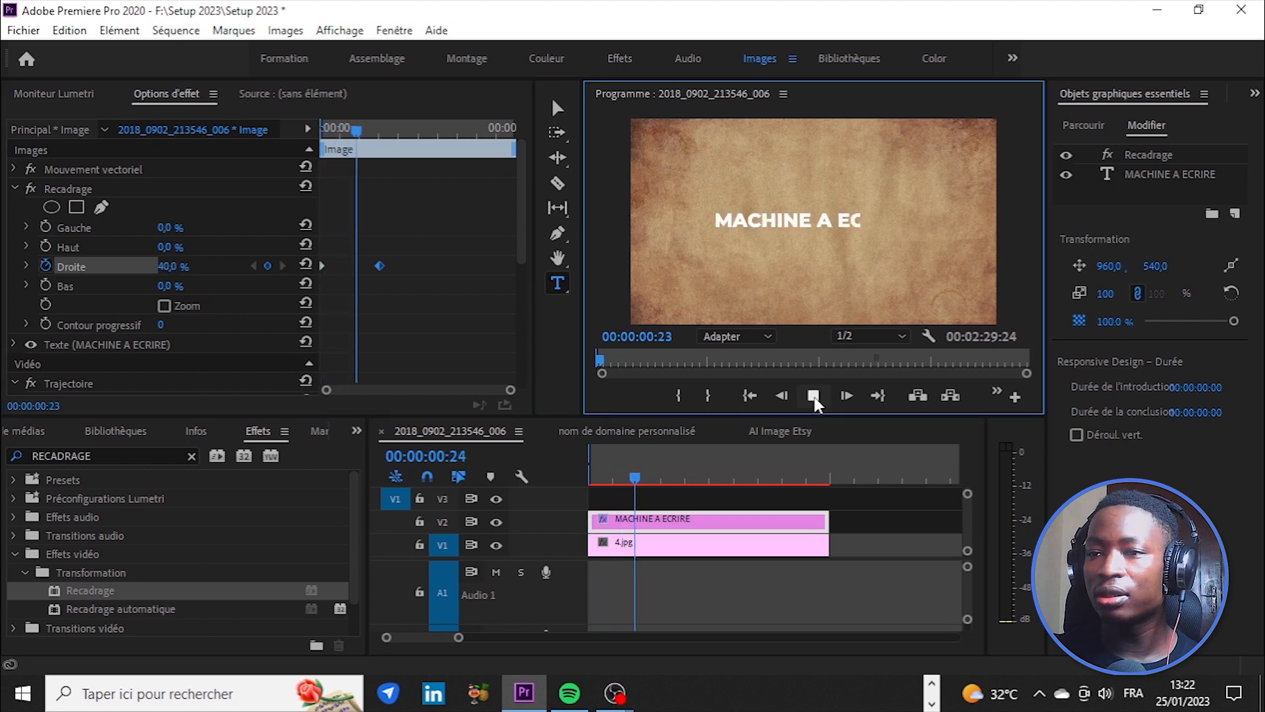
click(813, 395)
drag(738, 461, 575, 488)
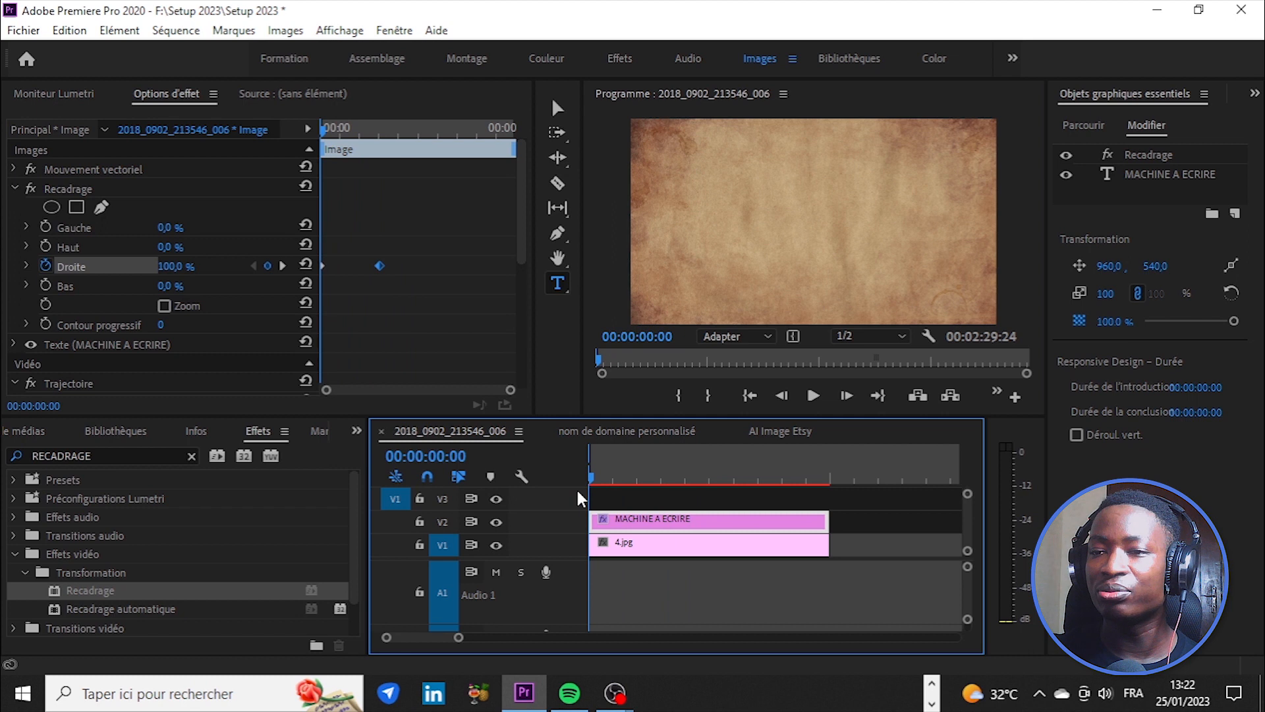
click(815, 396)
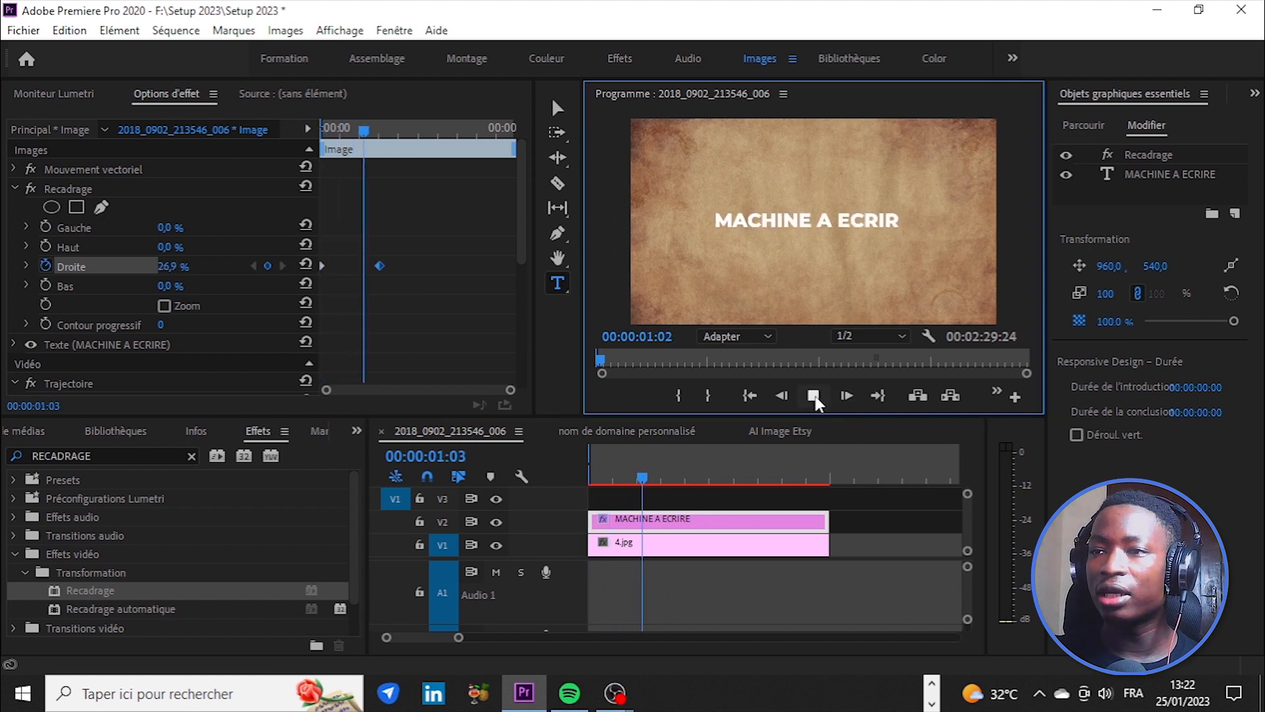
click(814, 396)
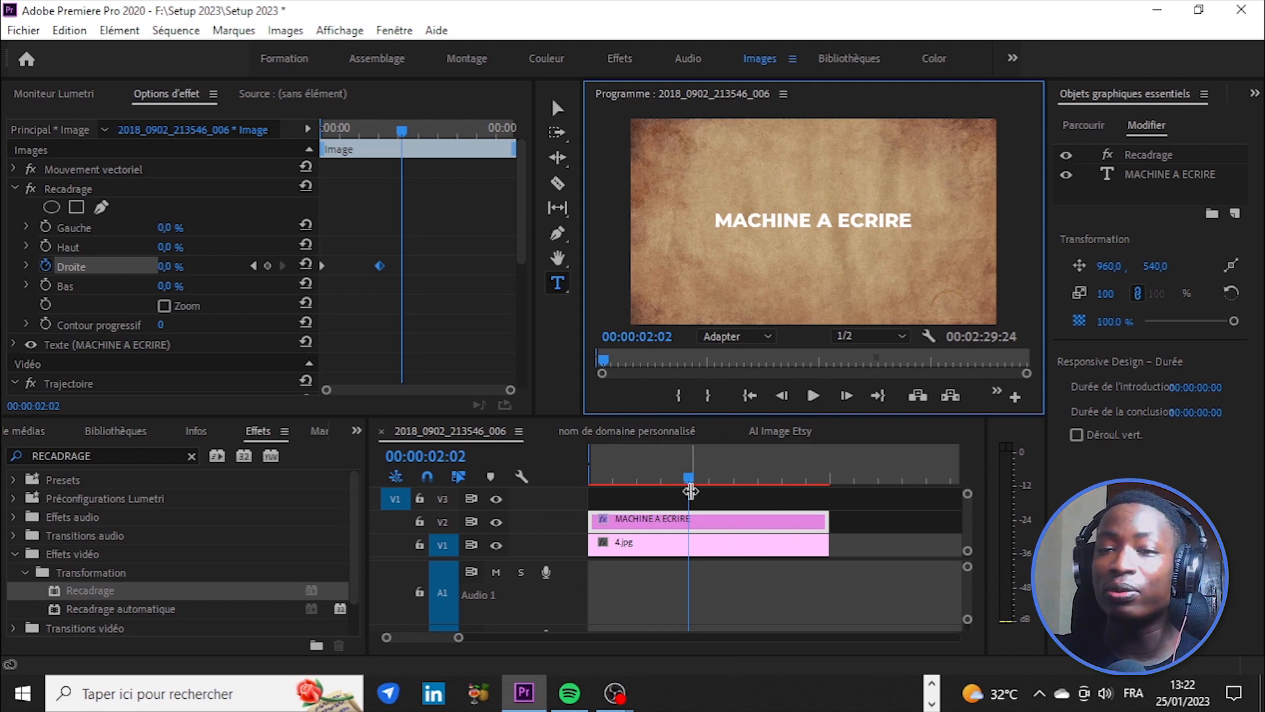
Step: Shift the second Droite keyframe earlier to about one second, preview the faster reveal and move the playhead to 00:00:00:18
drag(379, 263, 363, 263)
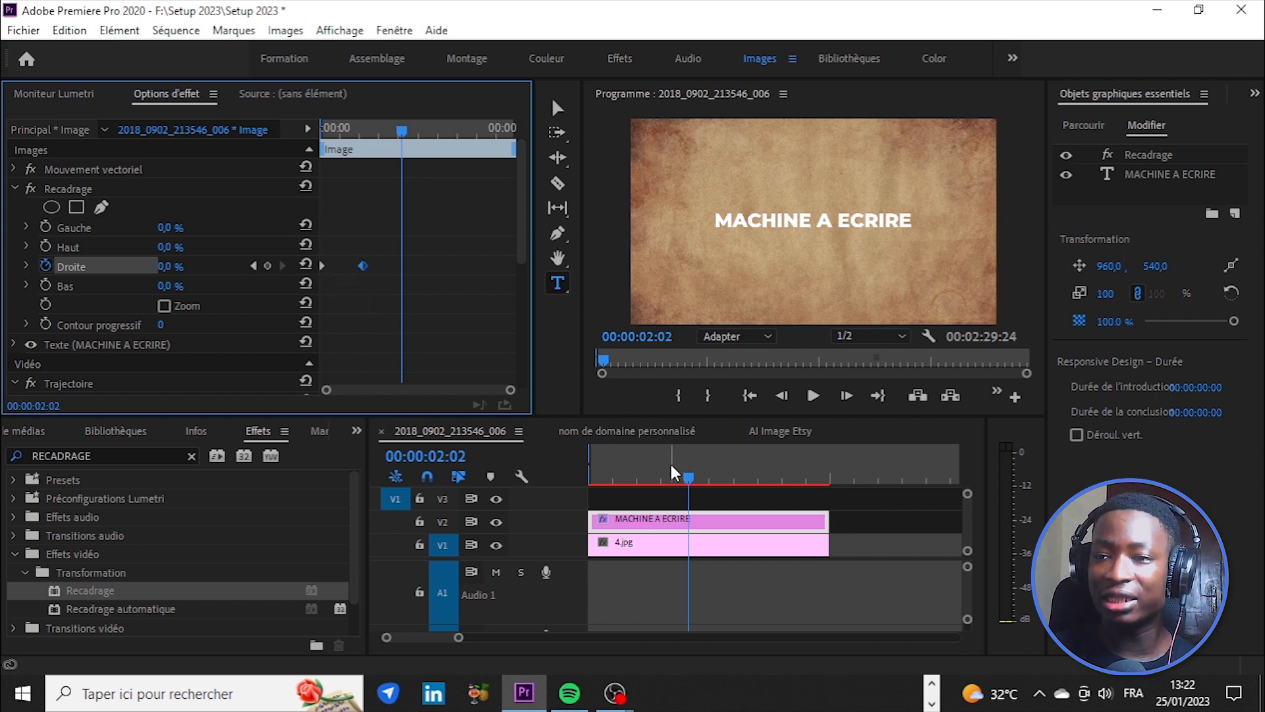
drag(669, 461, 546, 490)
click(806, 399)
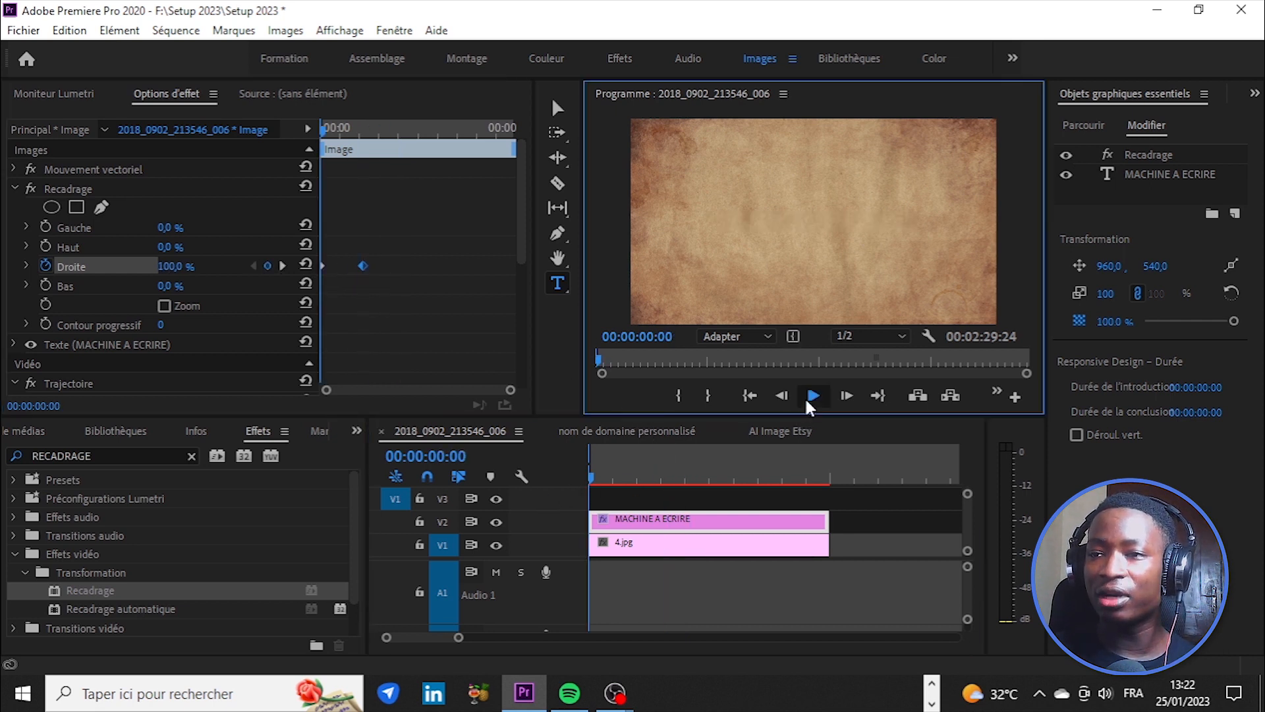
click(804, 396)
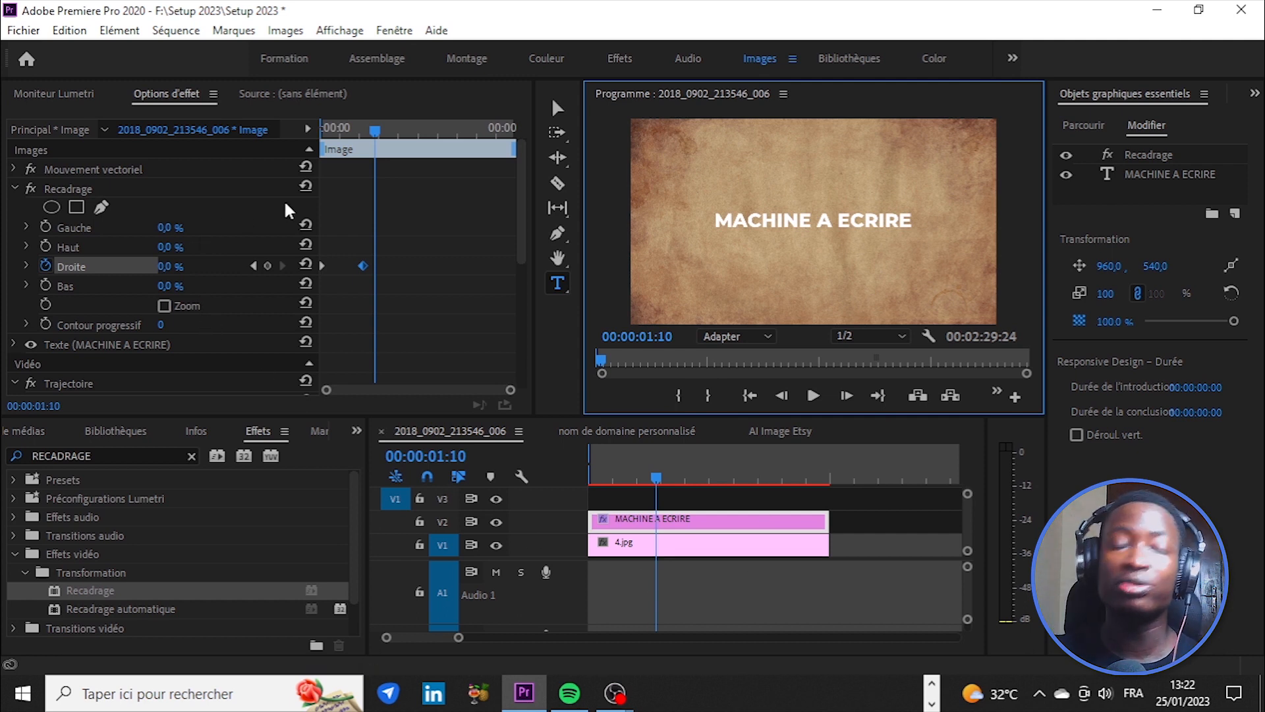
mouse_move(652, 481)
mouse_down()
mouse_move(589, 481)
mouse_move(678, 481)
mouse_move(584, 490)
mouse_move(652, 488)
mouse_up()
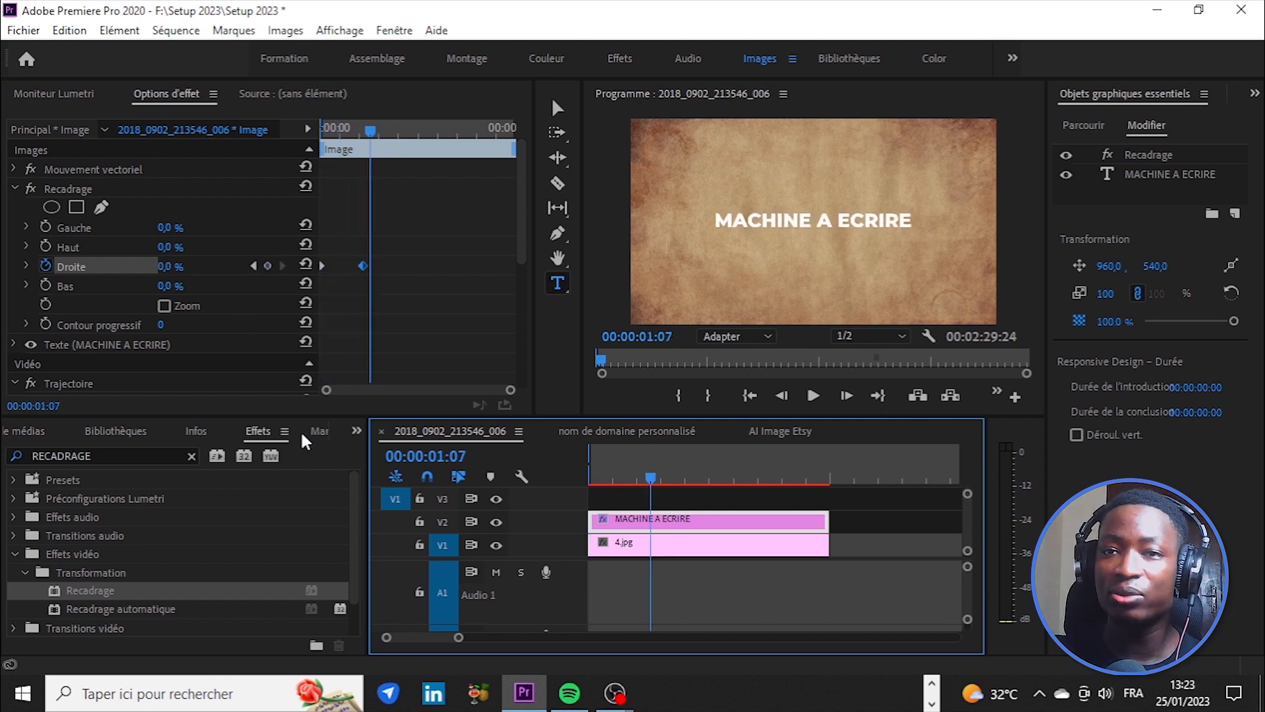
mouse_move(637, 476)
mouse_down()
mouse_move(605, 475)
mouse_move(626, 480)
mouse_up()
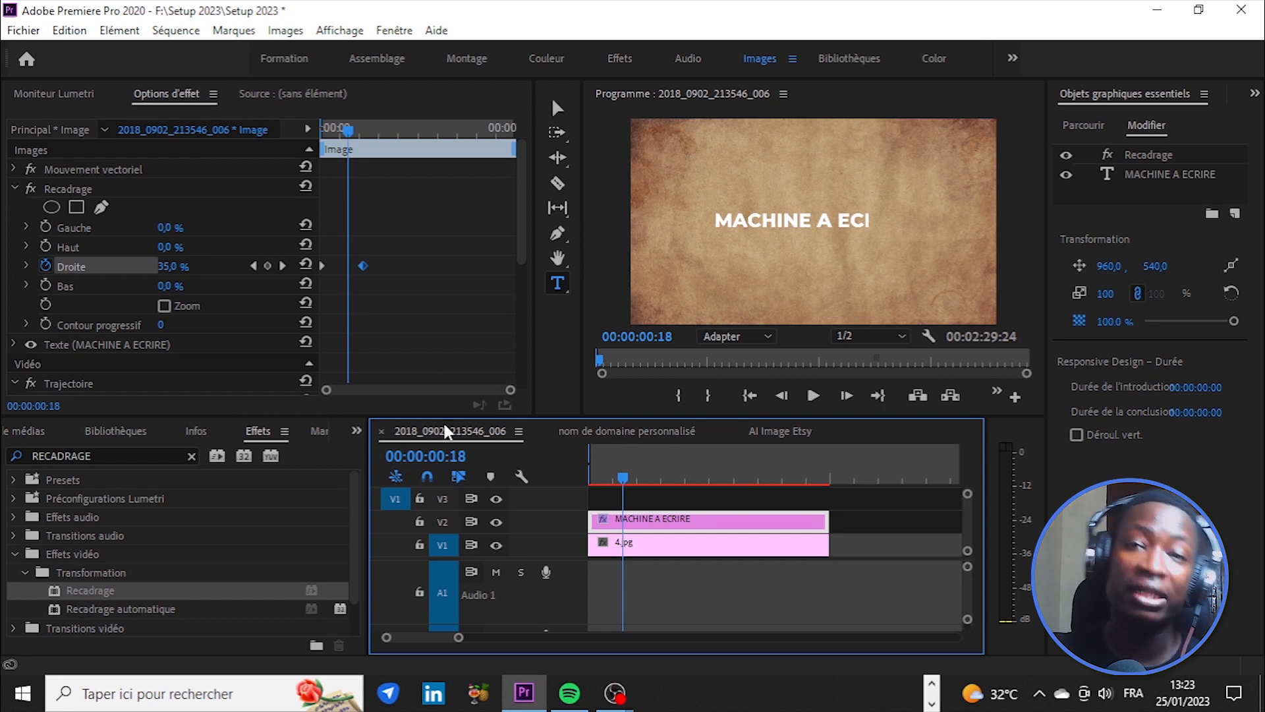
Step: Save the Recadrage effect as a preset named "TYPE WRITTER" with the type Ancrage au point d'entrée
right_click(97, 190)
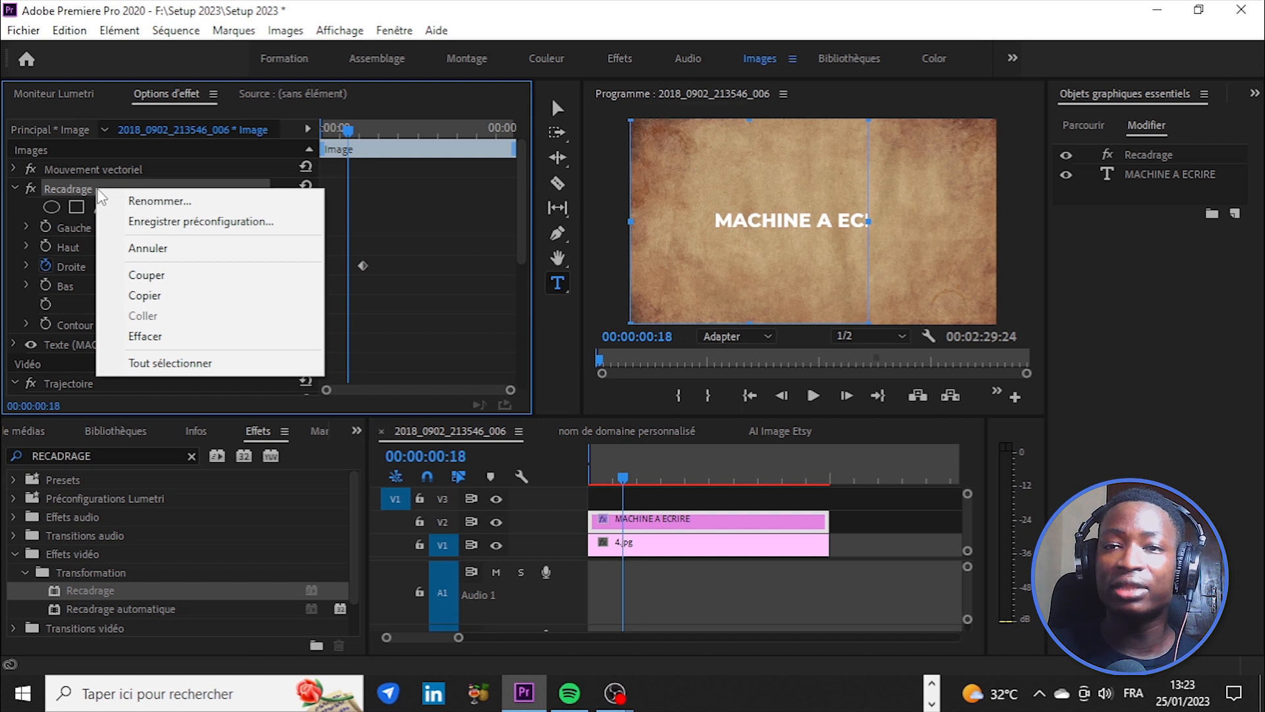
click(166, 221)
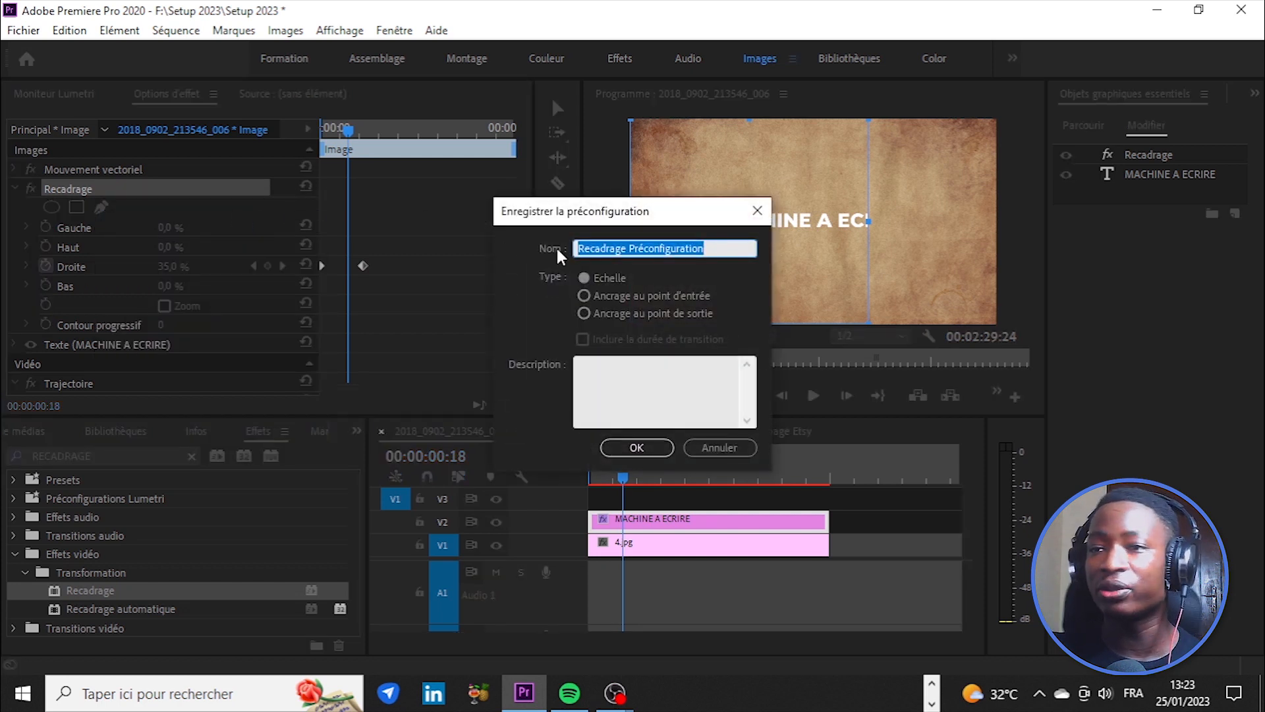
text(TYPE WRI)
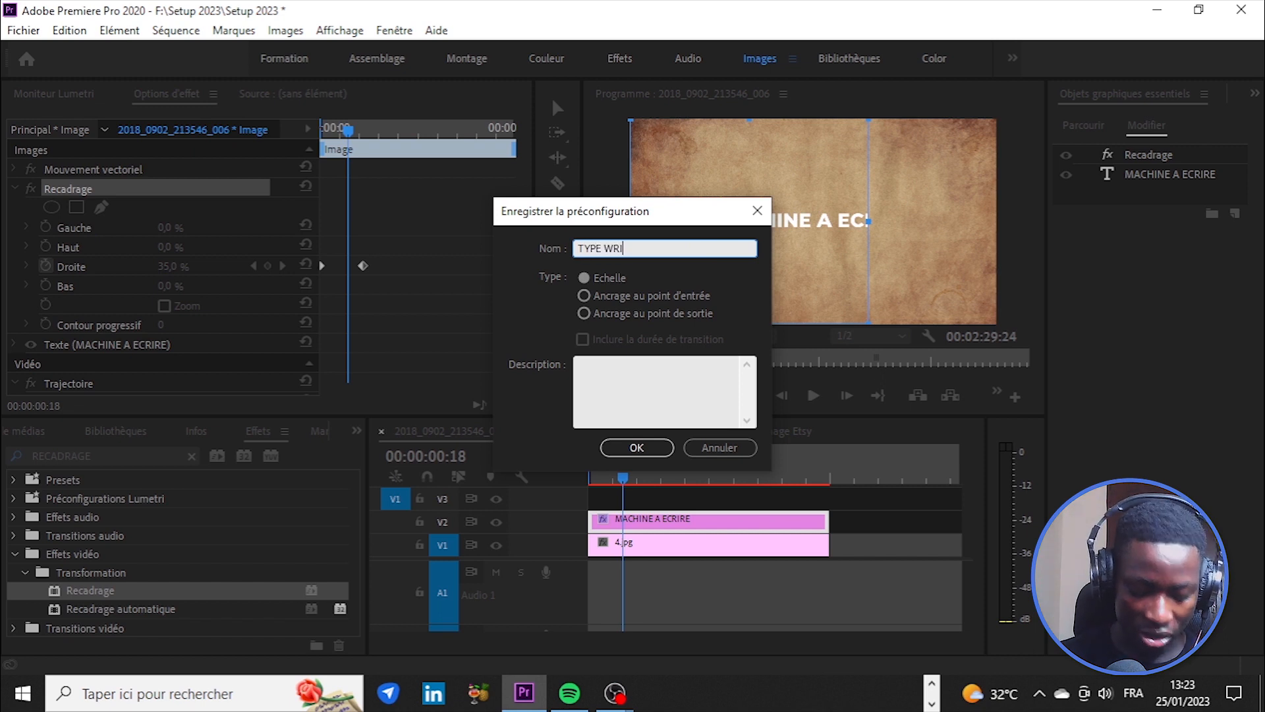
text(TTER)
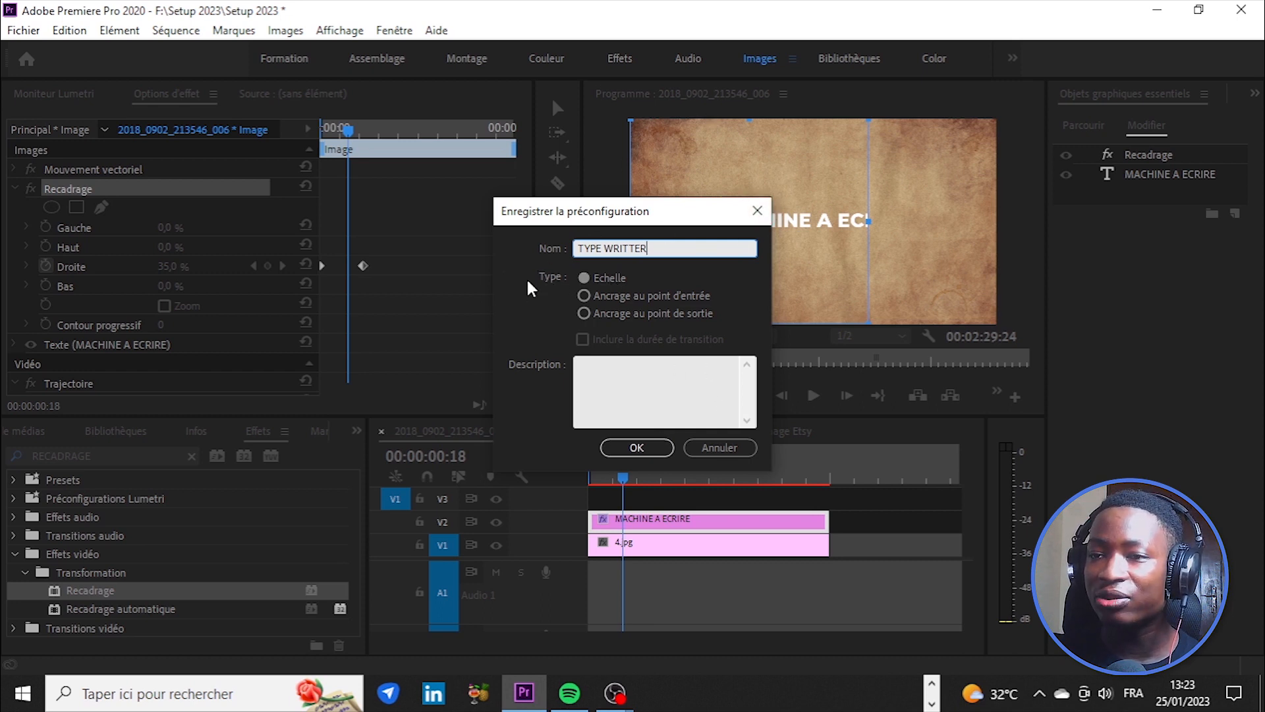
click(584, 295)
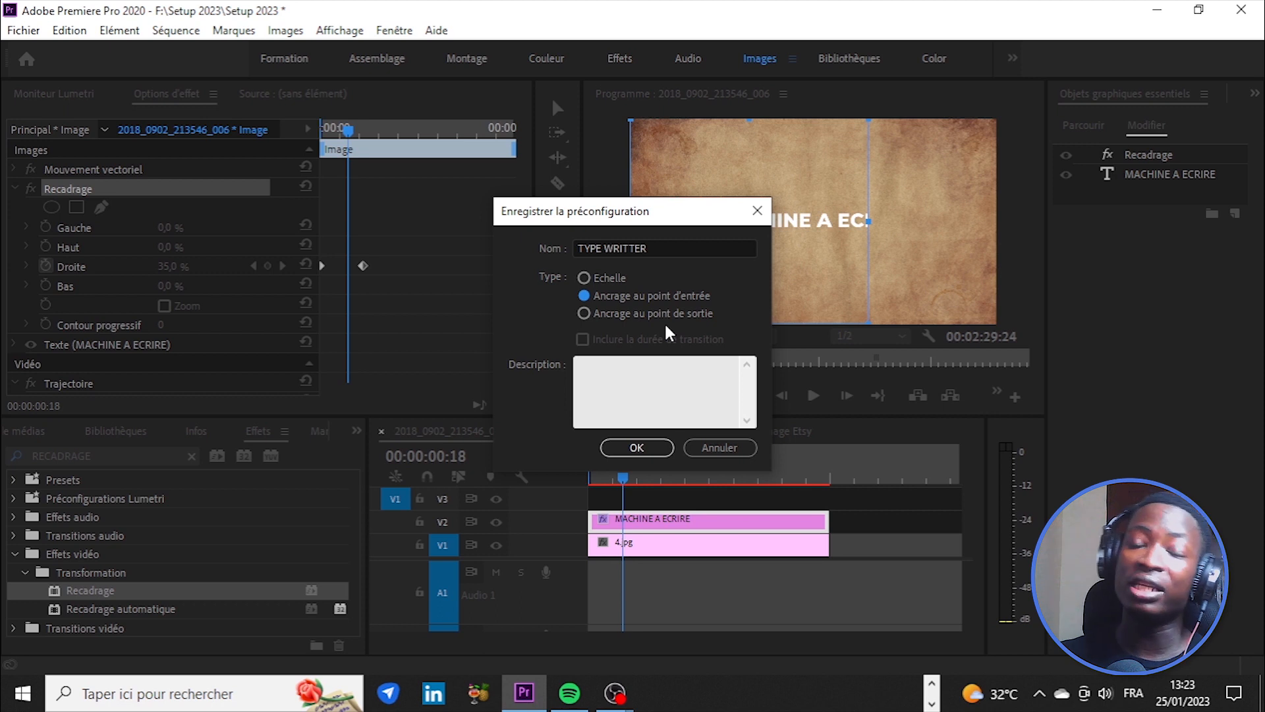
click(636, 448)
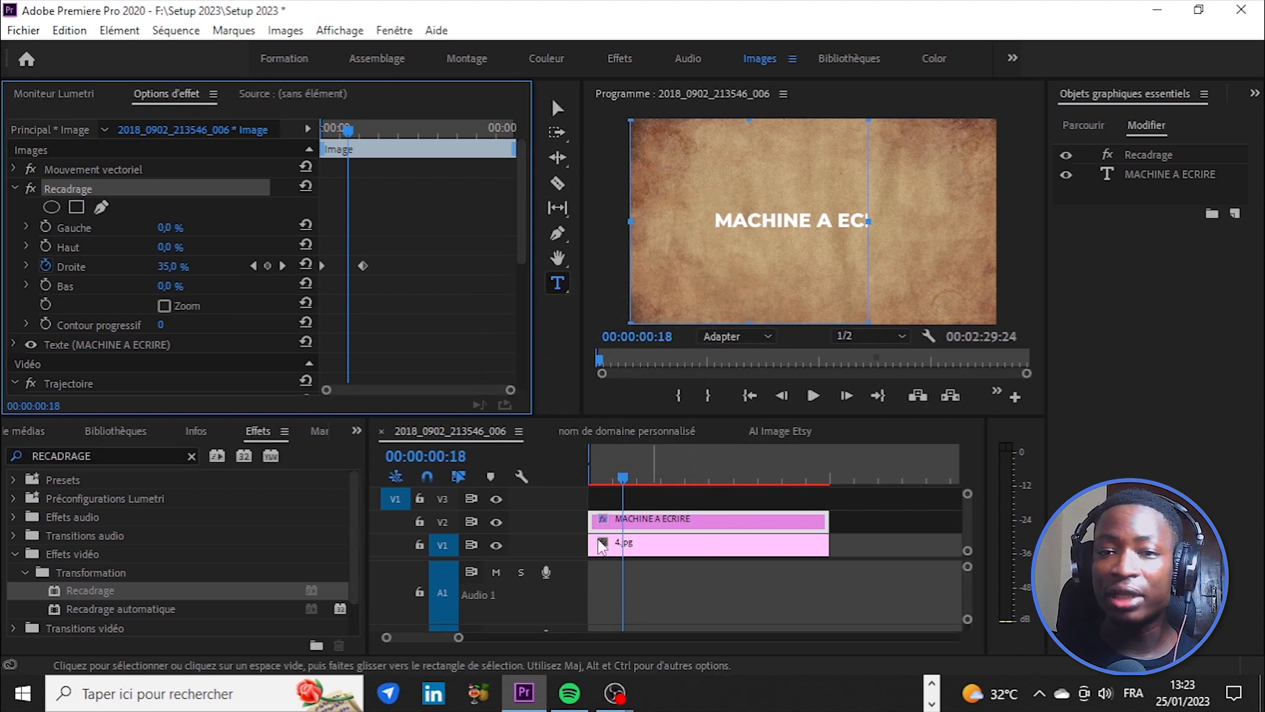
Step: Replace the effects search with "TYPE" to find the saved preset
click(191, 454)
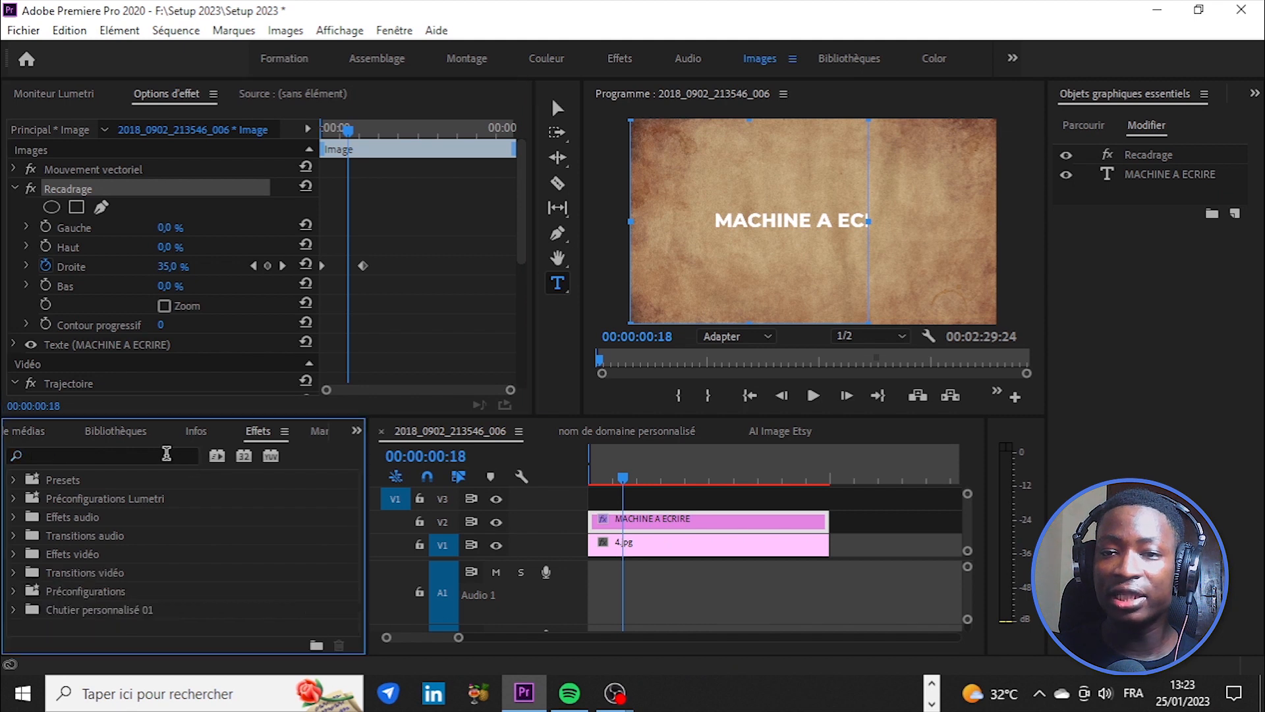
click(161, 452)
text(TYPE)
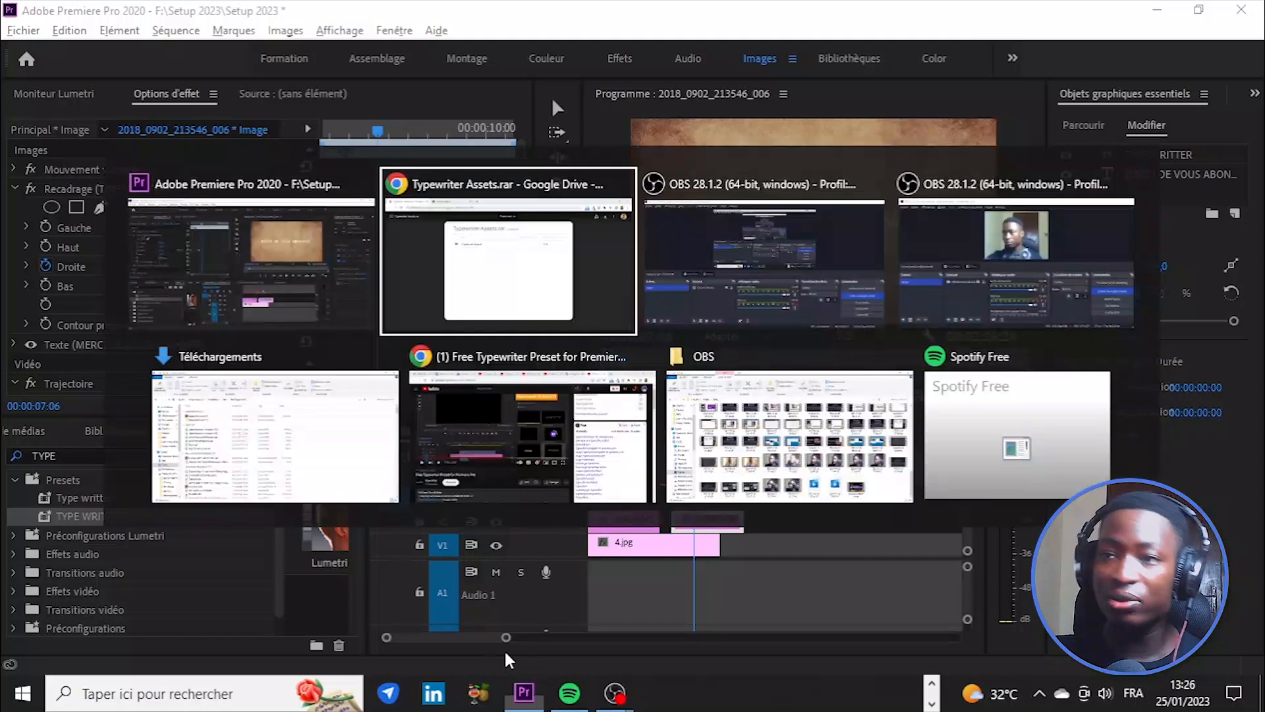
Step: Switch to Chrome, download Typewriter Assets.rar from Google Drive and show the downloaded archive in its folder
key(alt+Tab)
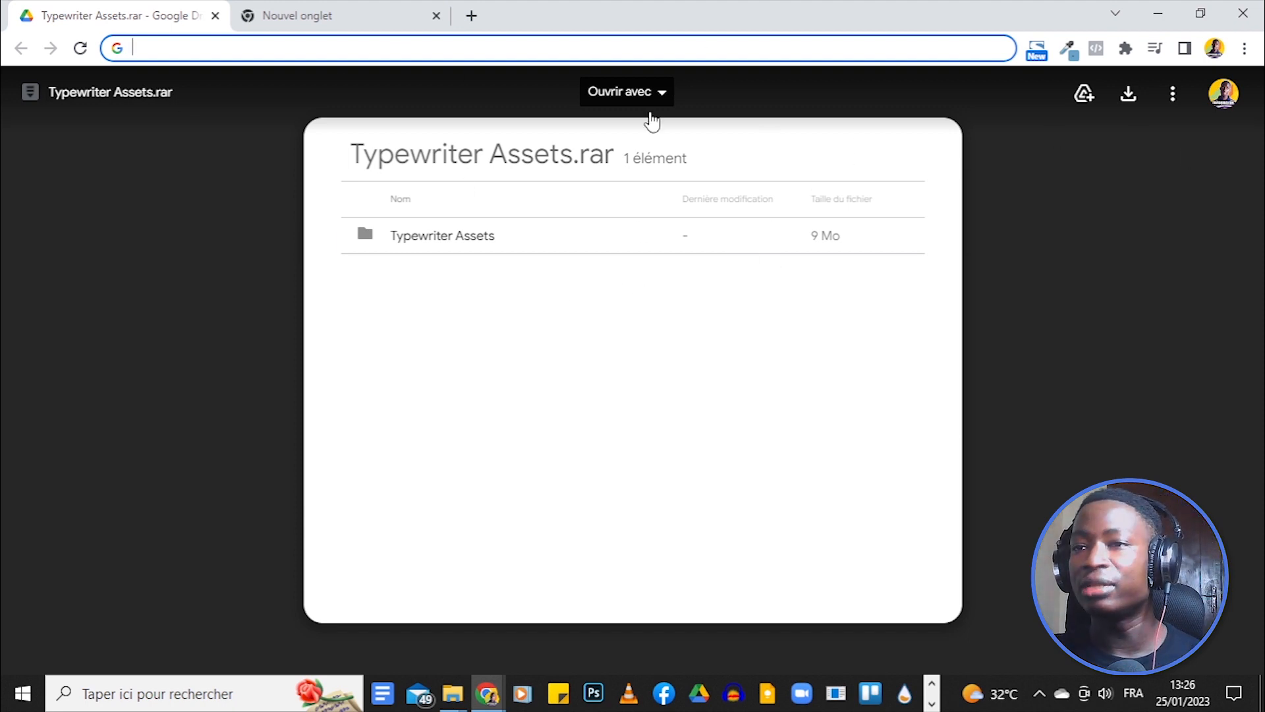
click(1128, 98)
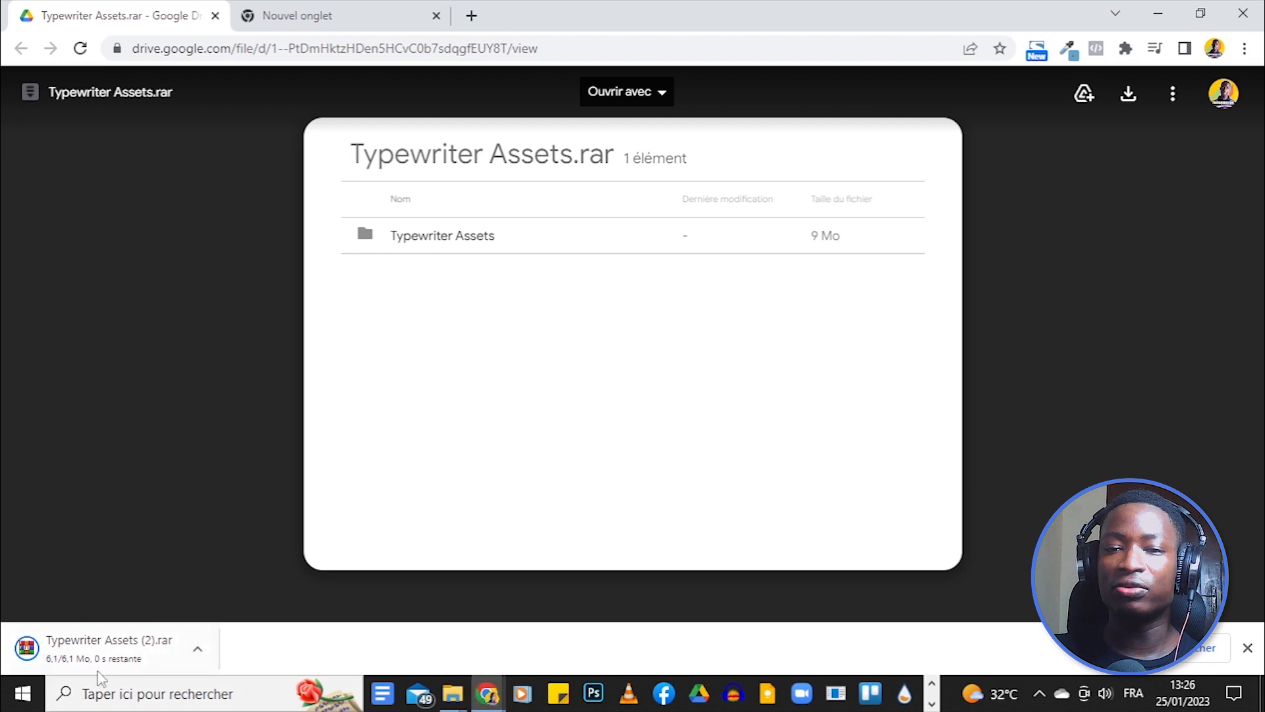
click(198, 648)
click(251, 588)
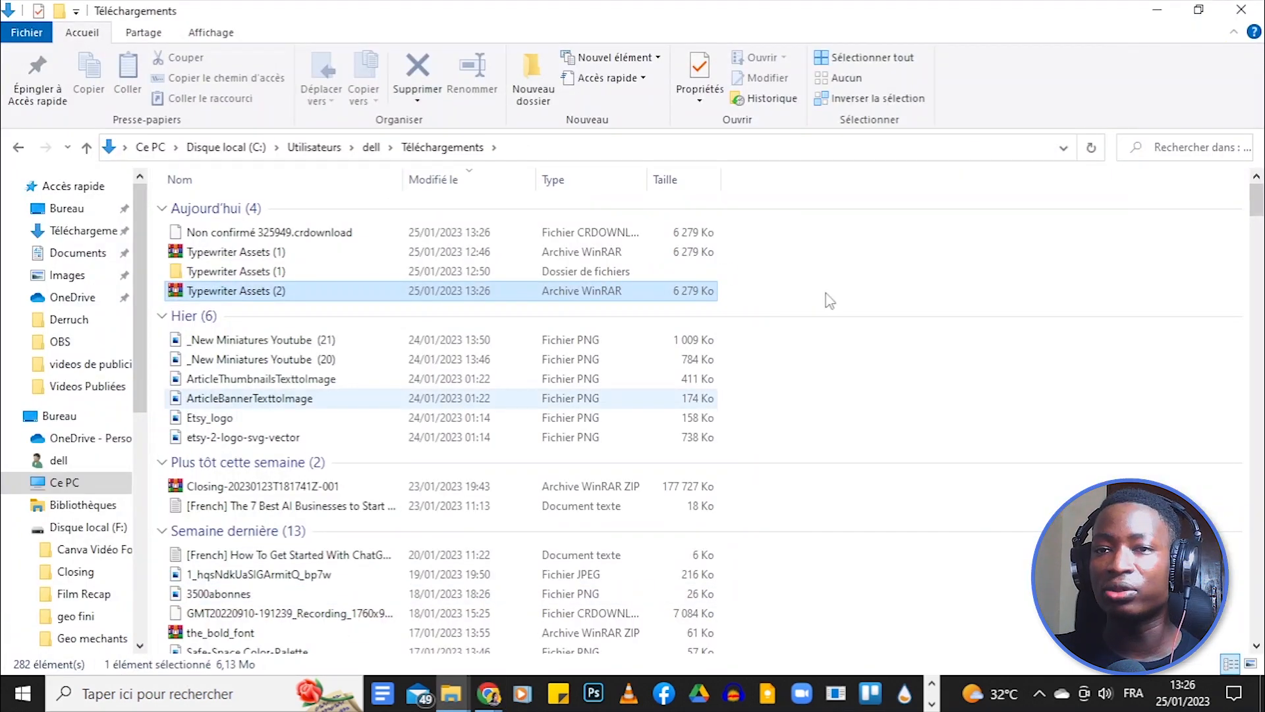
Step: Extract the Typewriter Assets (2) archive into Downloads\Typewriter Assets (2) with WinRAR, entering the archive password with its display turned off
double_click(280, 294)
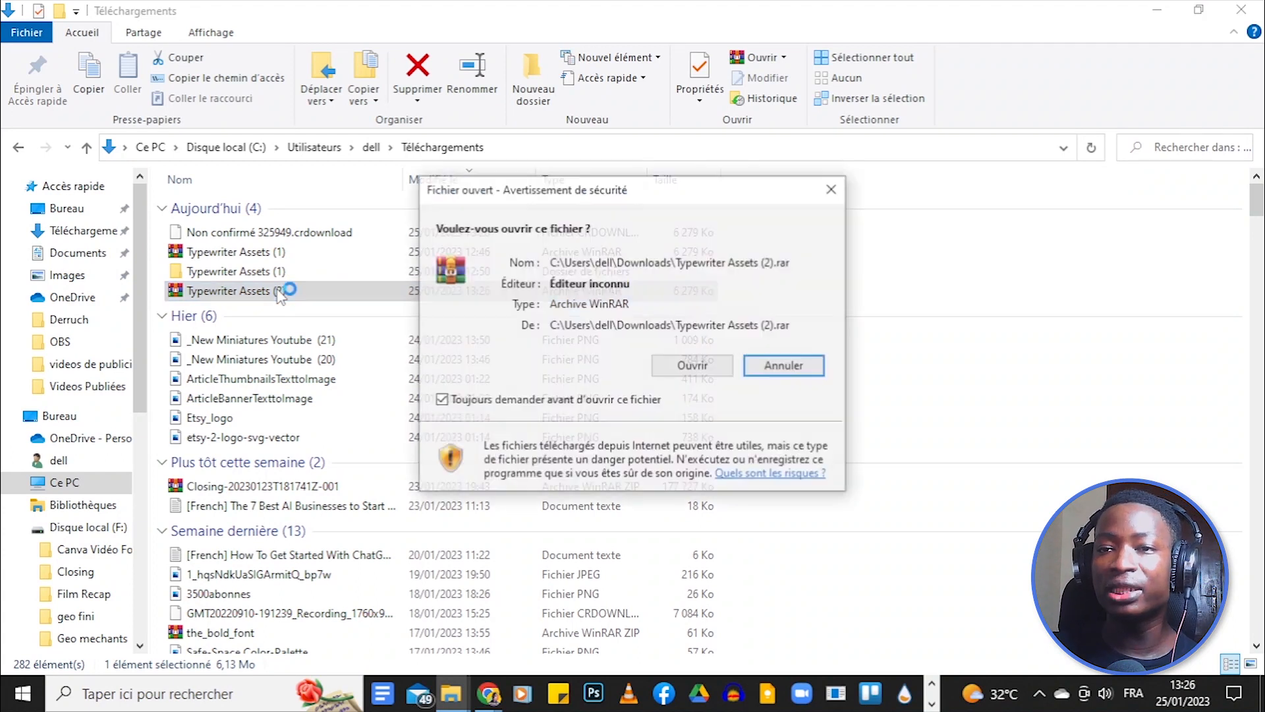
click(698, 367)
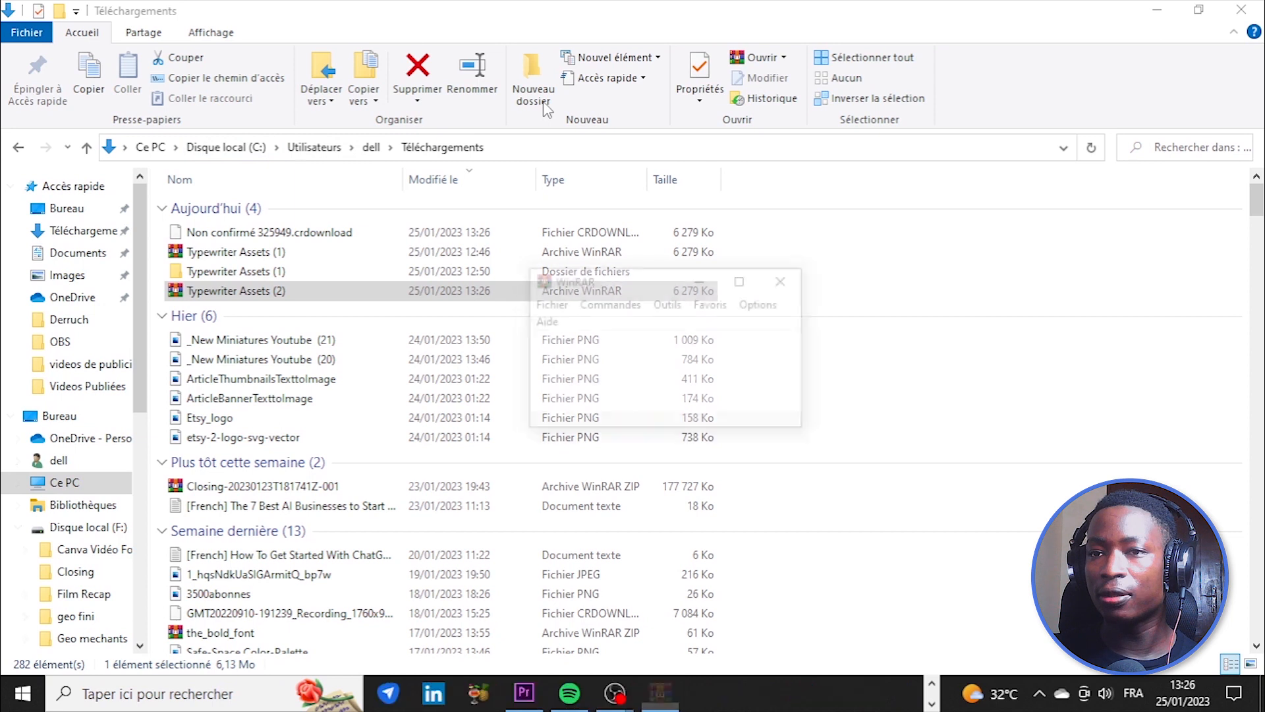
click(629, 349)
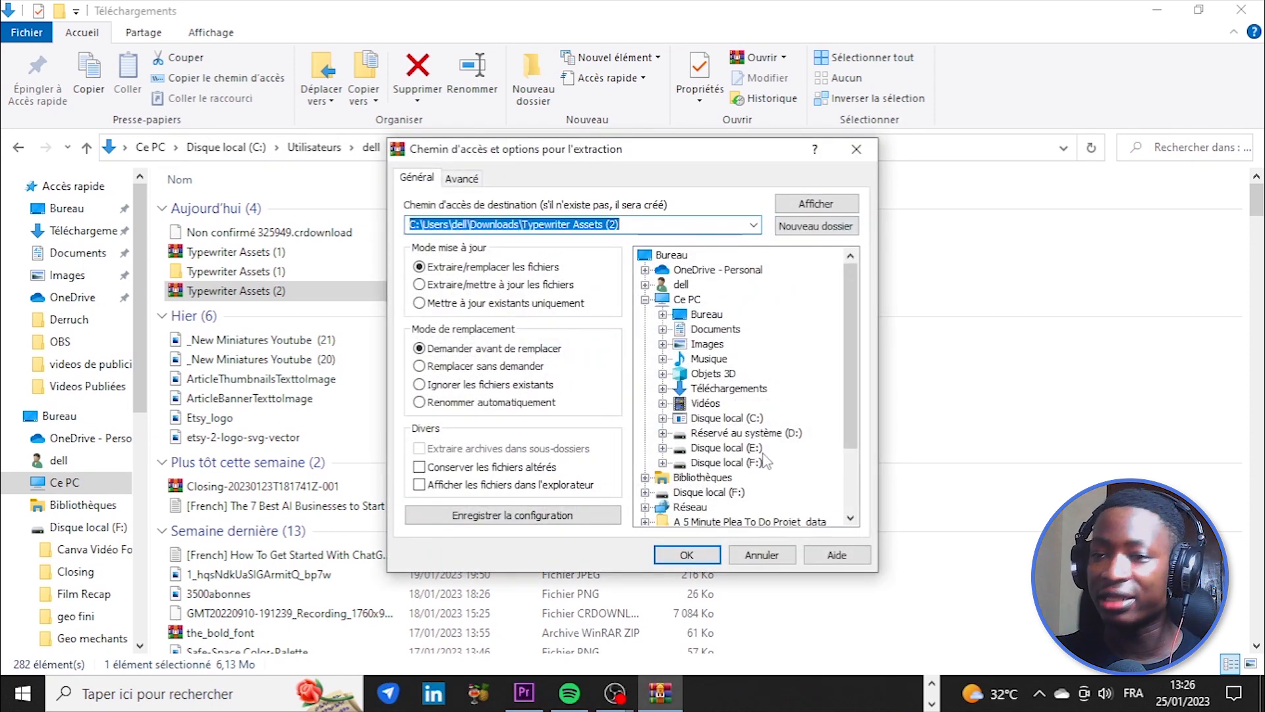
click(688, 555)
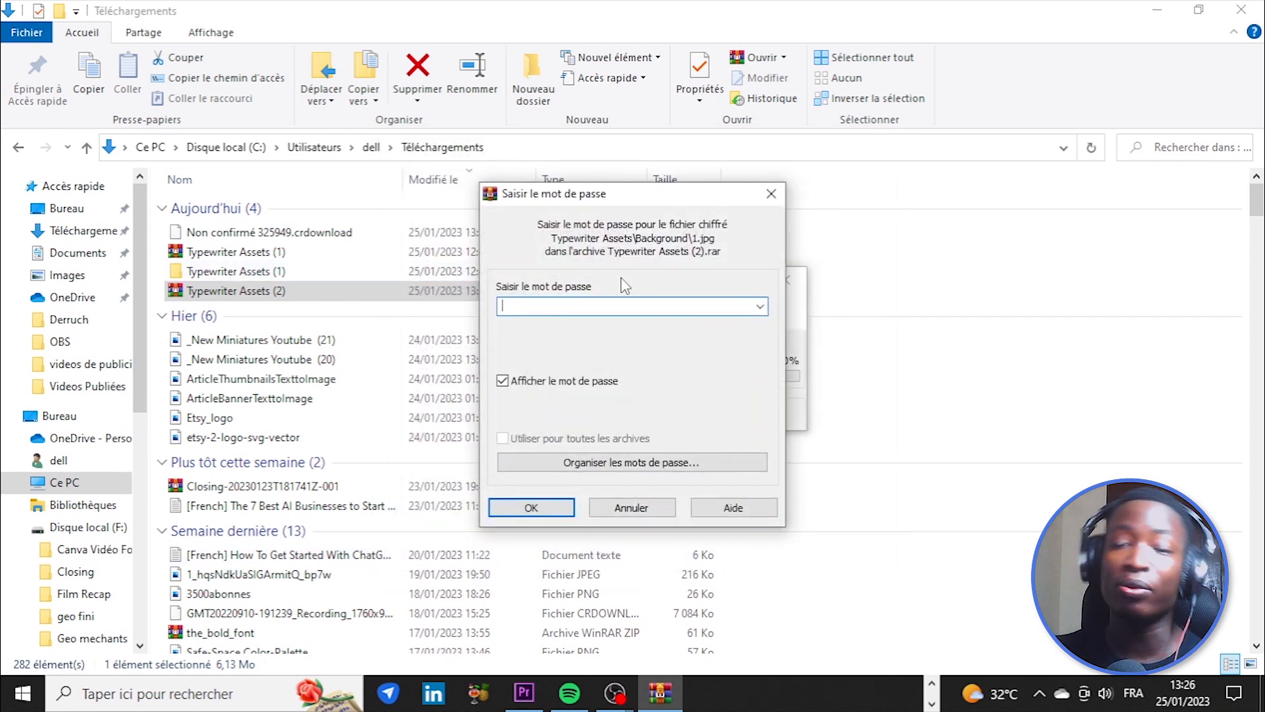
click(621, 381)
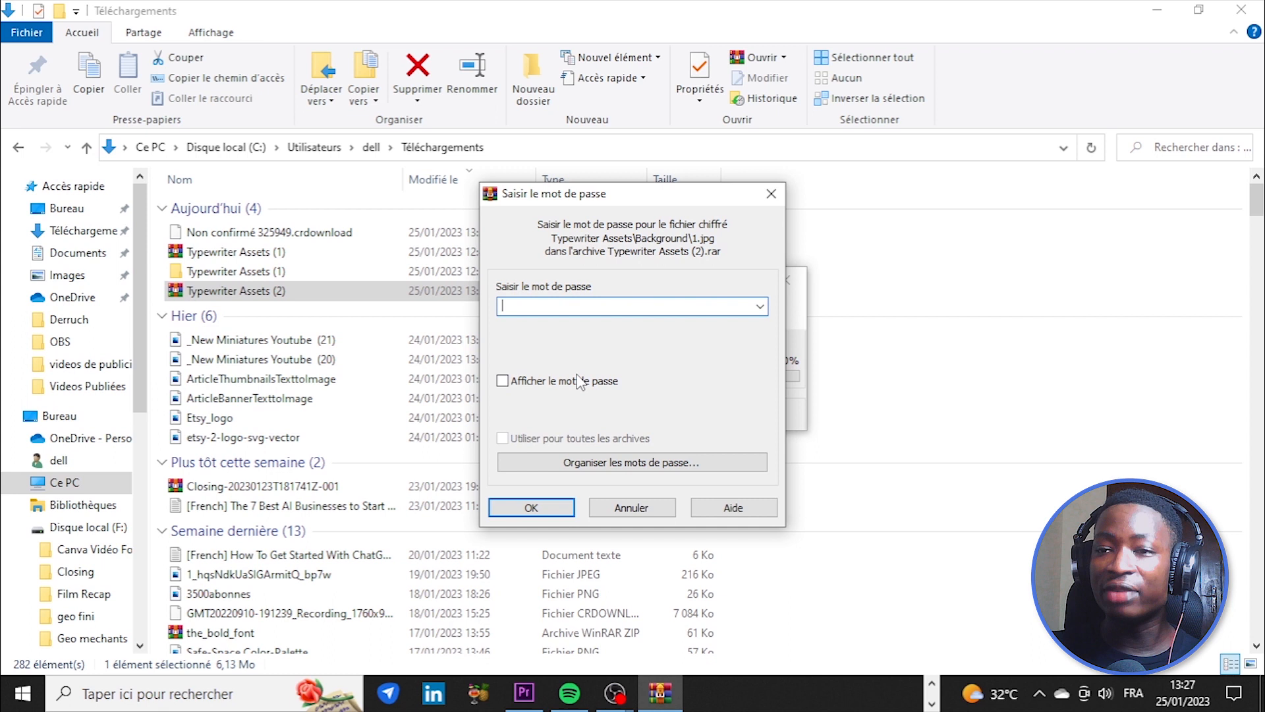
text(********)
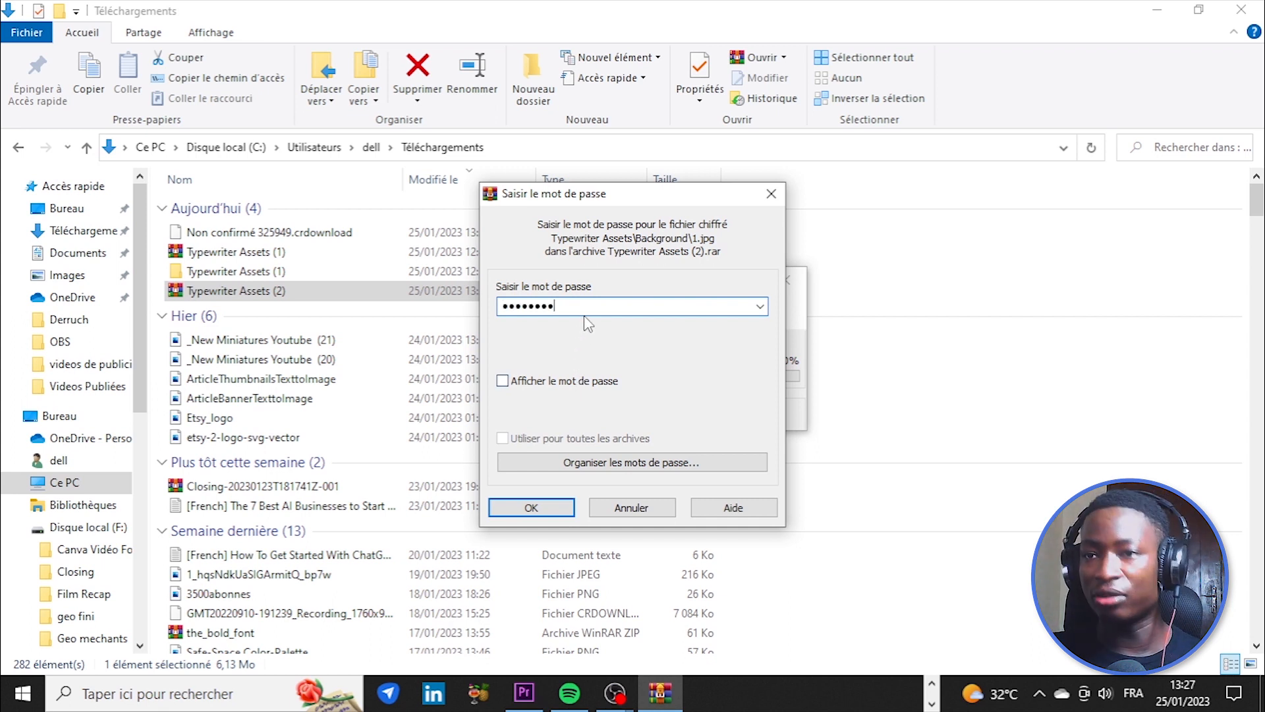
click(528, 510)
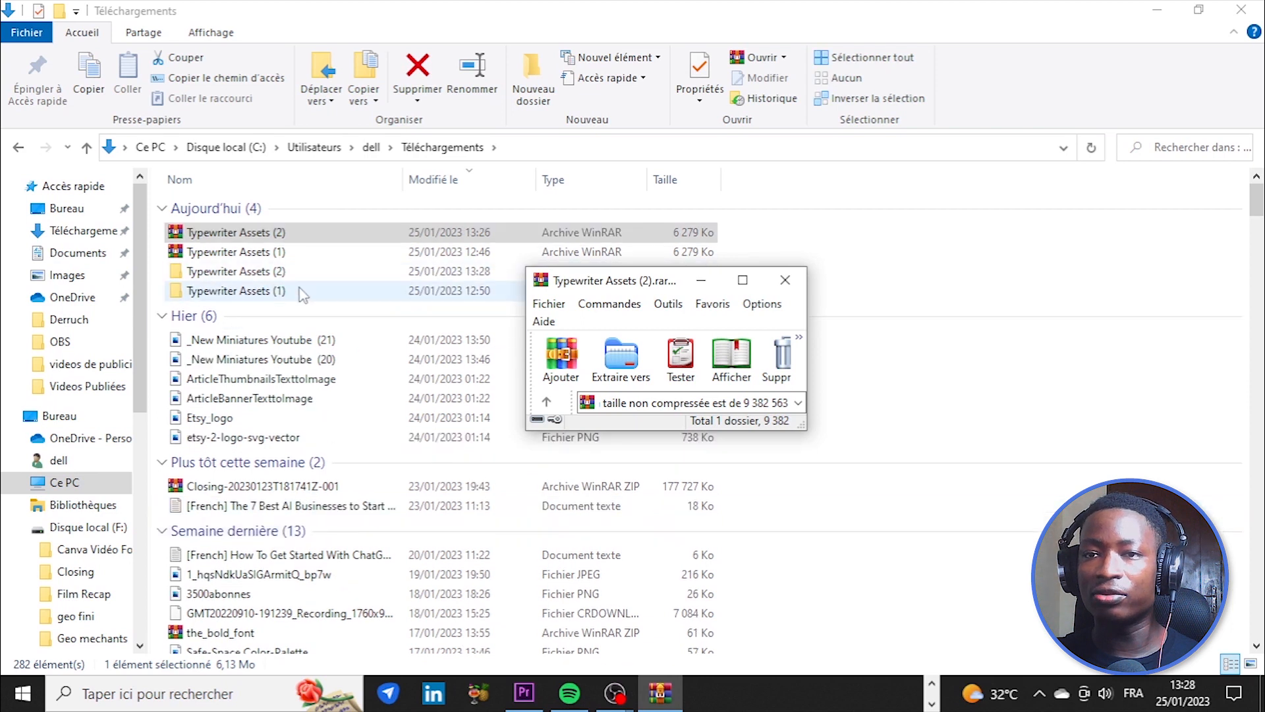
Step: Open the extracted Typewriter Assets (2) folder and its Typewriter Assets subfolder to view the contents
click(279, 275)
double_click(280, 277)
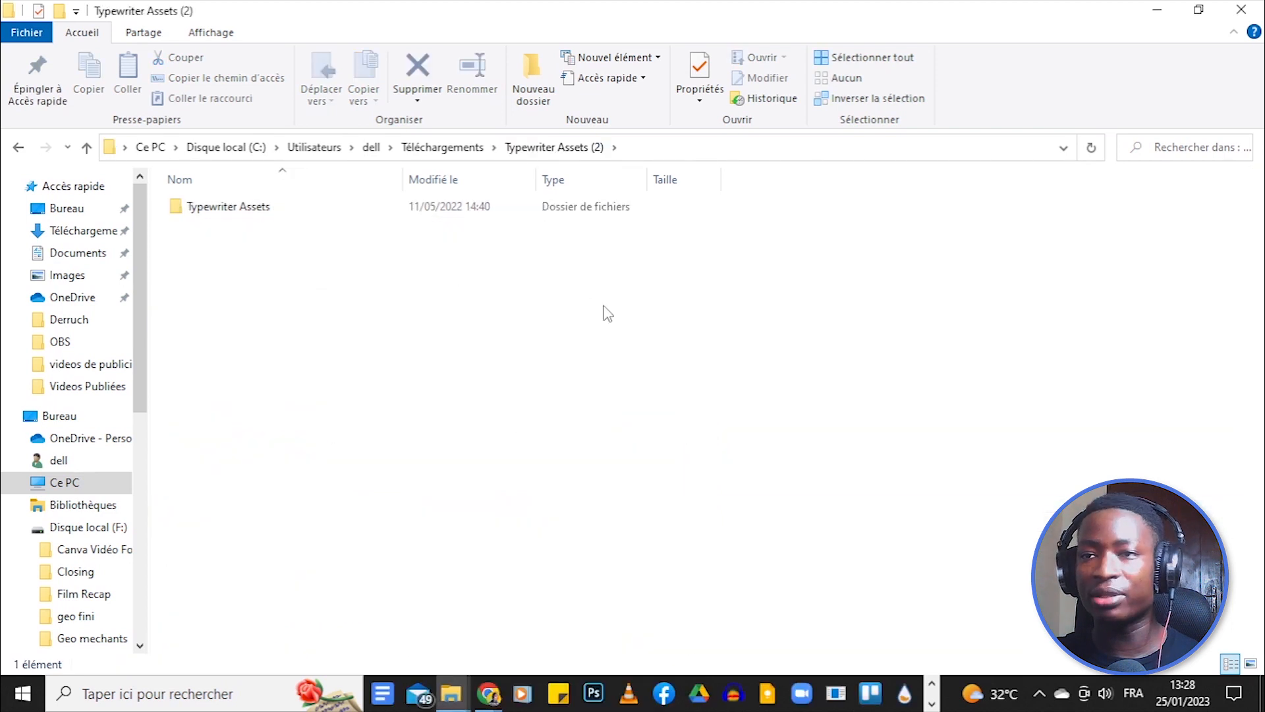
double_click(276, 211)
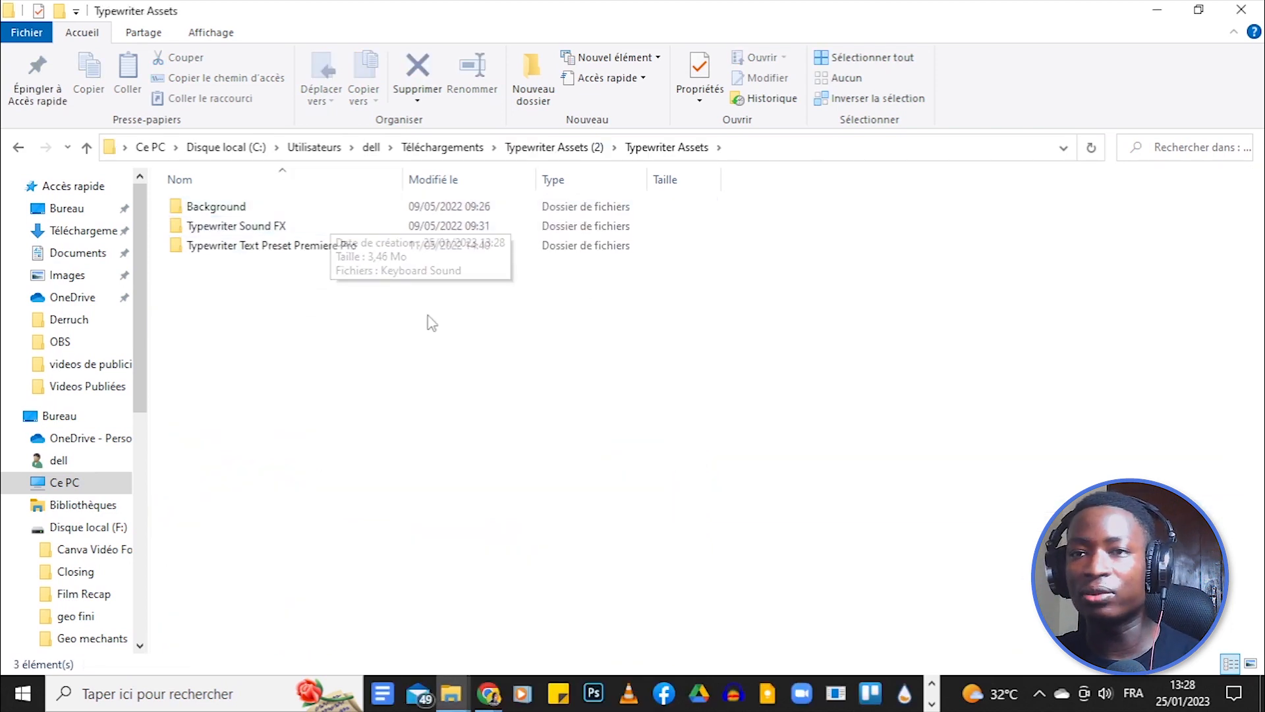
Step: Switch back to the Adobe Premiere Pro project
key(alt+Tab)
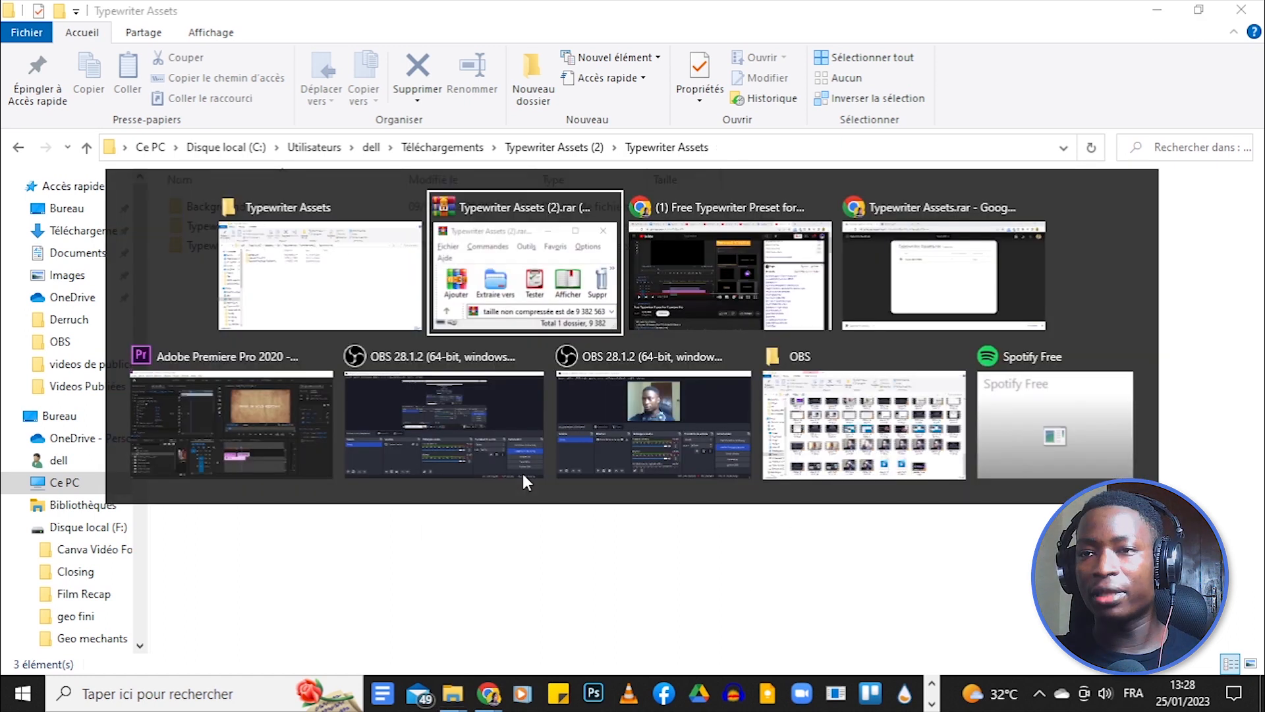
key(alt+Tab)
key(alt+Tab)
key(alt+Tab)
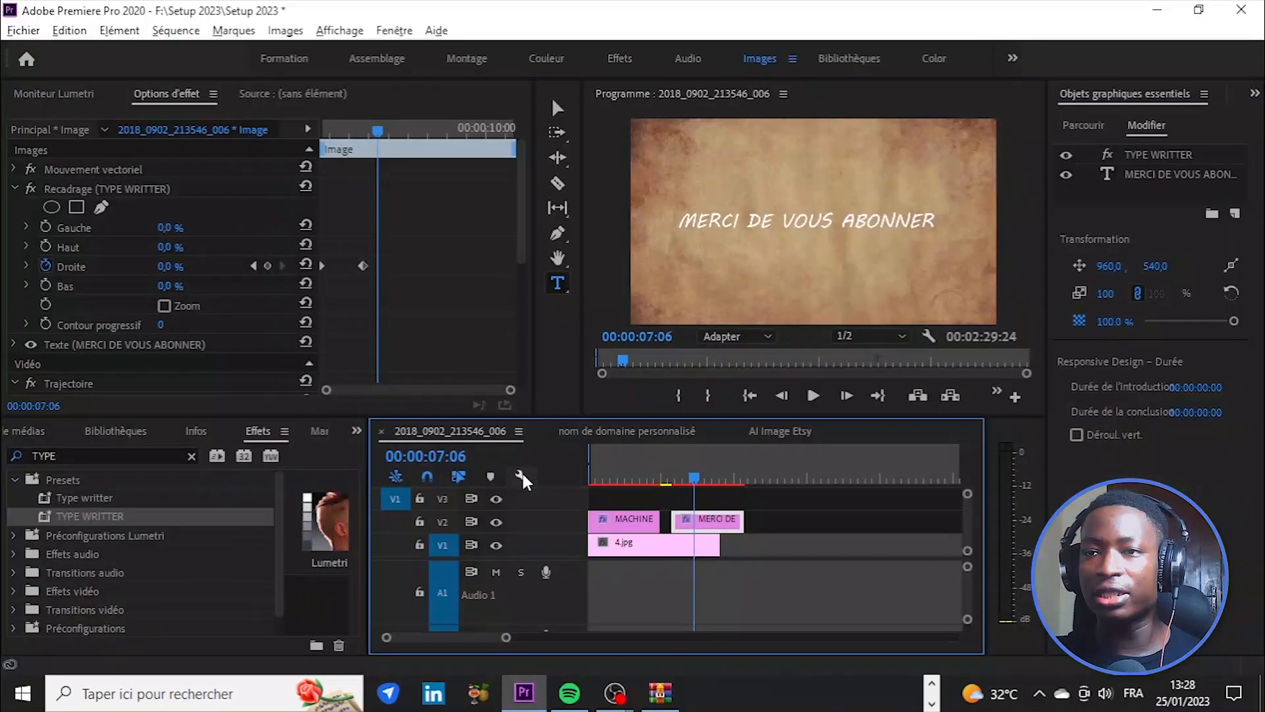
Step: Move the 4.jpg background clip on V1 to start at 00:00:12:19 and set the playhead to 00:00:14:10
click(770, 491)
click(775, 465)
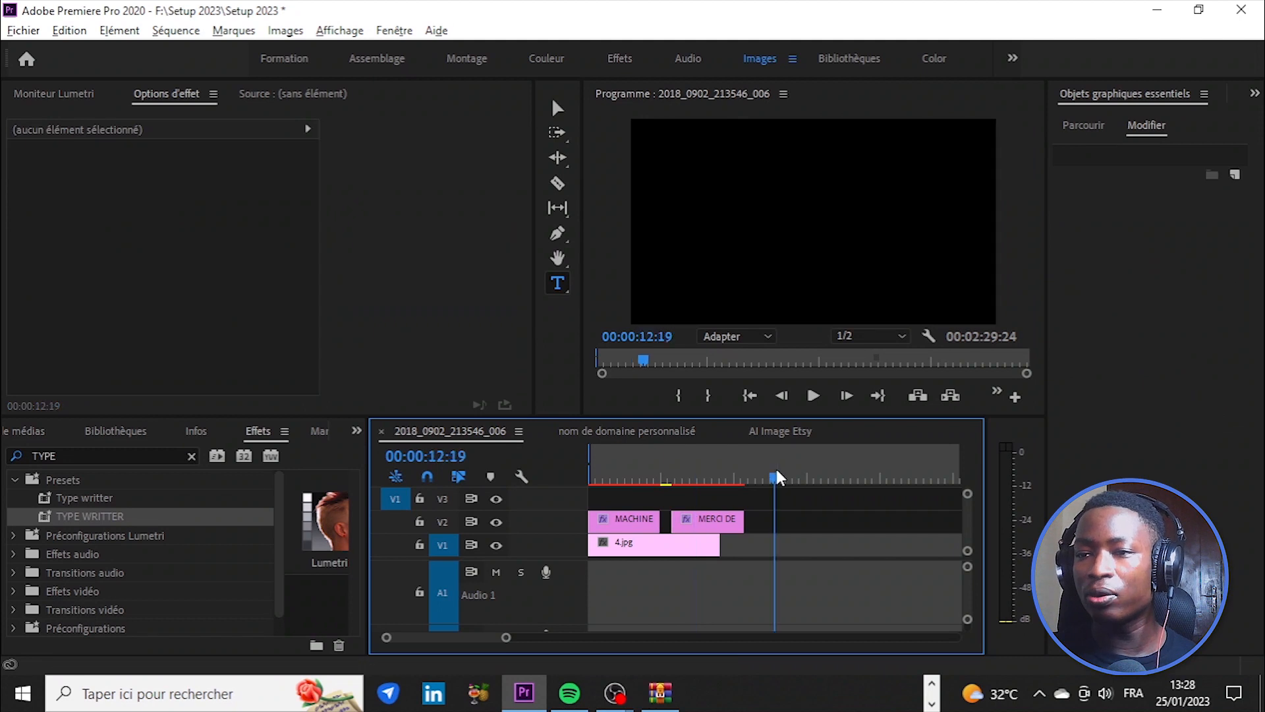
click(679, 548)
drag(679, 548, 871, 557)
drag(765, 466, 801, 475)
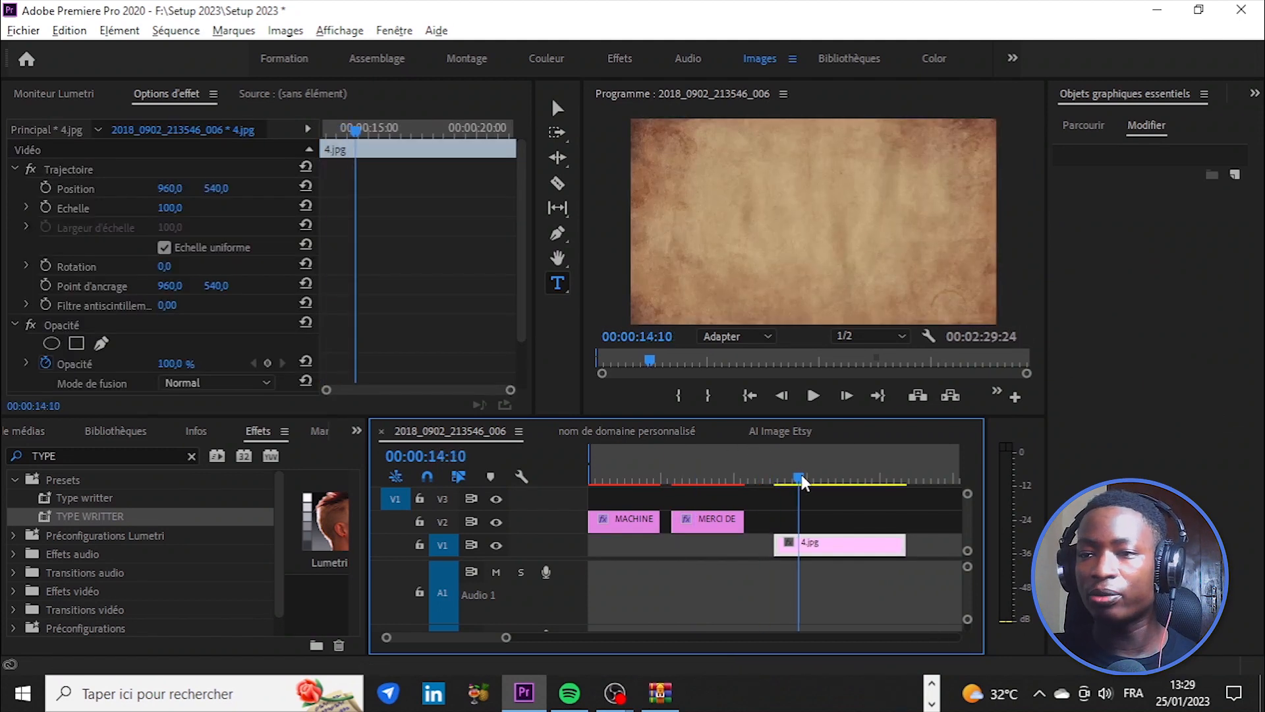
Step: Switch to File Explorer, view the backgrounds in the Typewriter Assets Background folder, and return to Premiere Pro
key(alt+Tab)
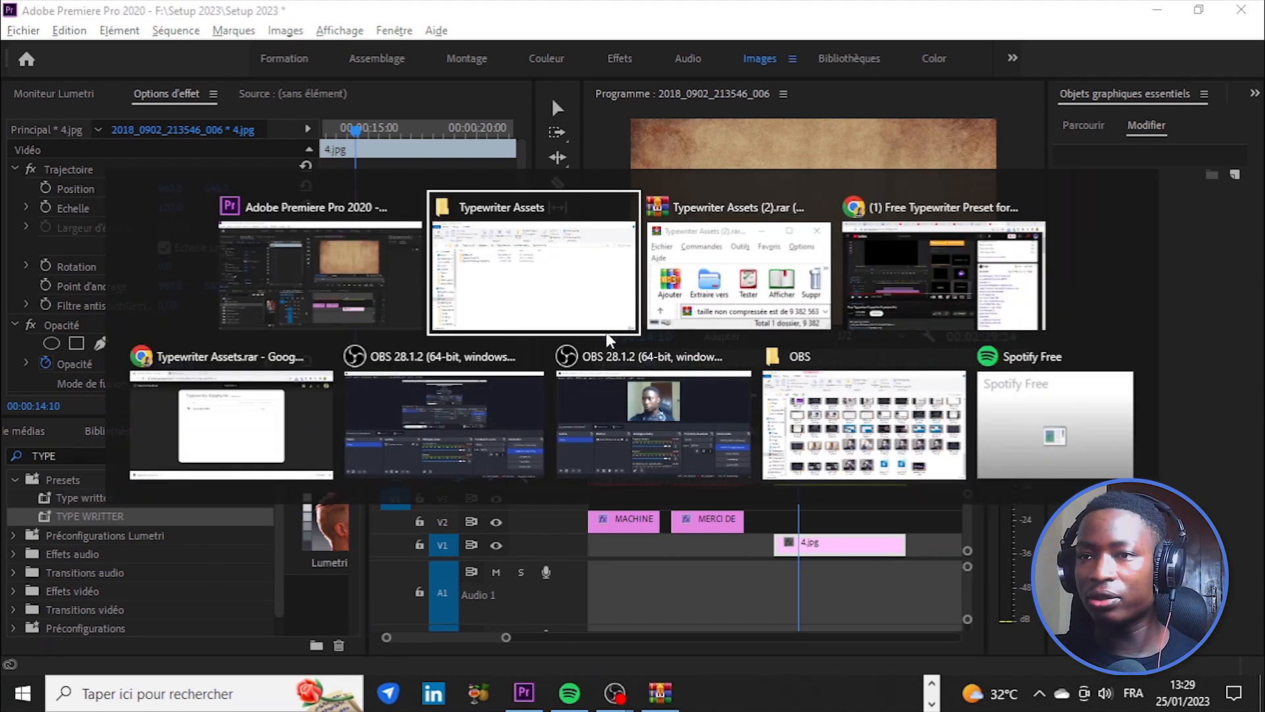
click(433, 295)
double_click(211, 206)
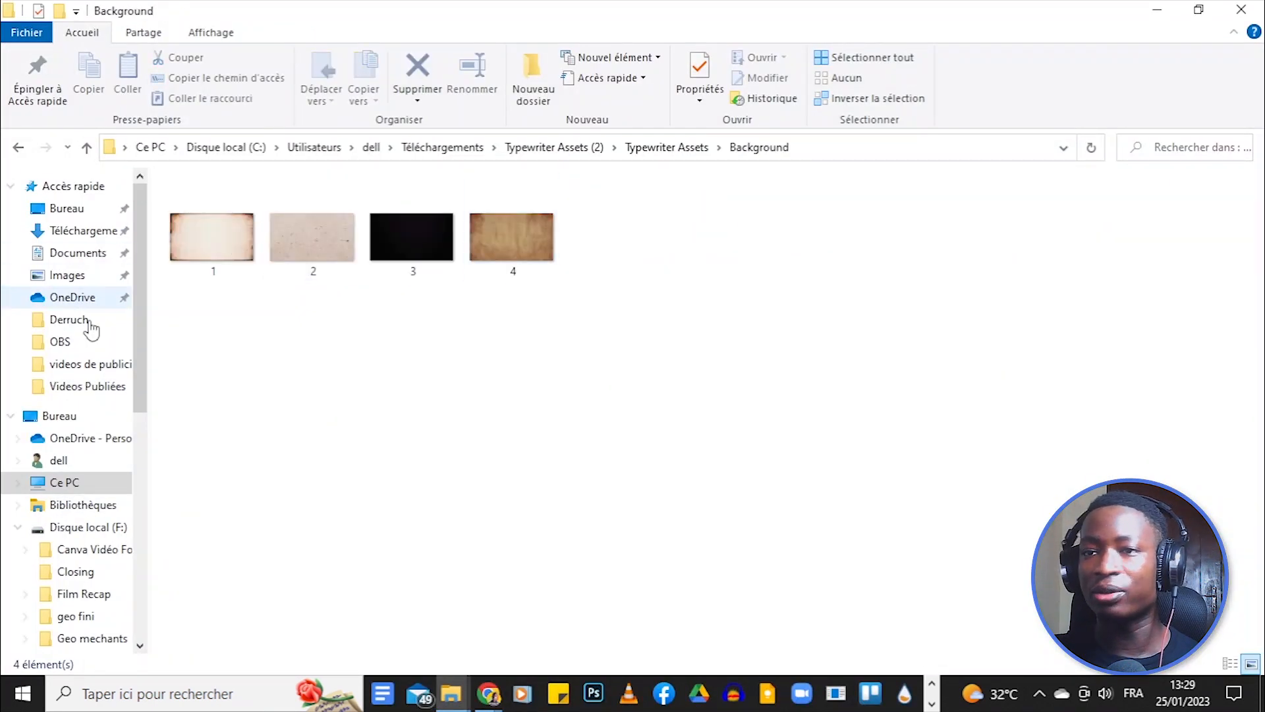
key(alt+Tab)
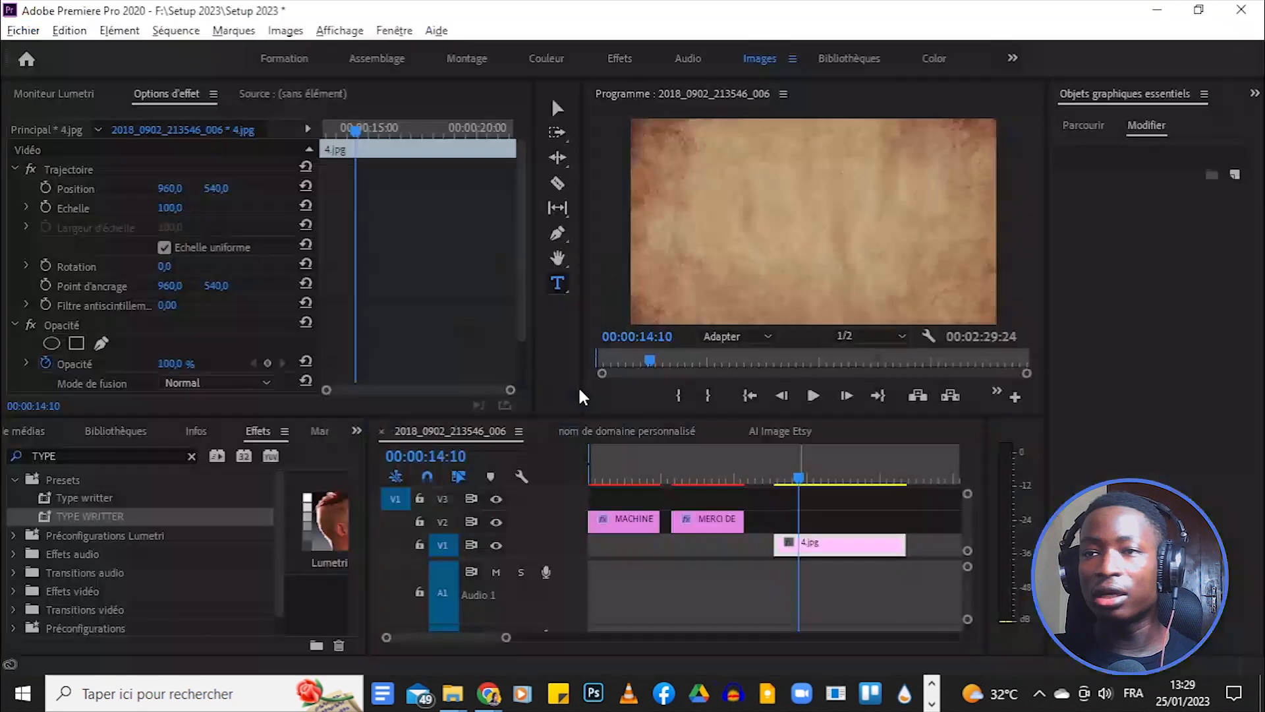
Step: Place the playhead at 00:00:13:11 and show the installed motion graphics templates for browsing
click(784, 477)
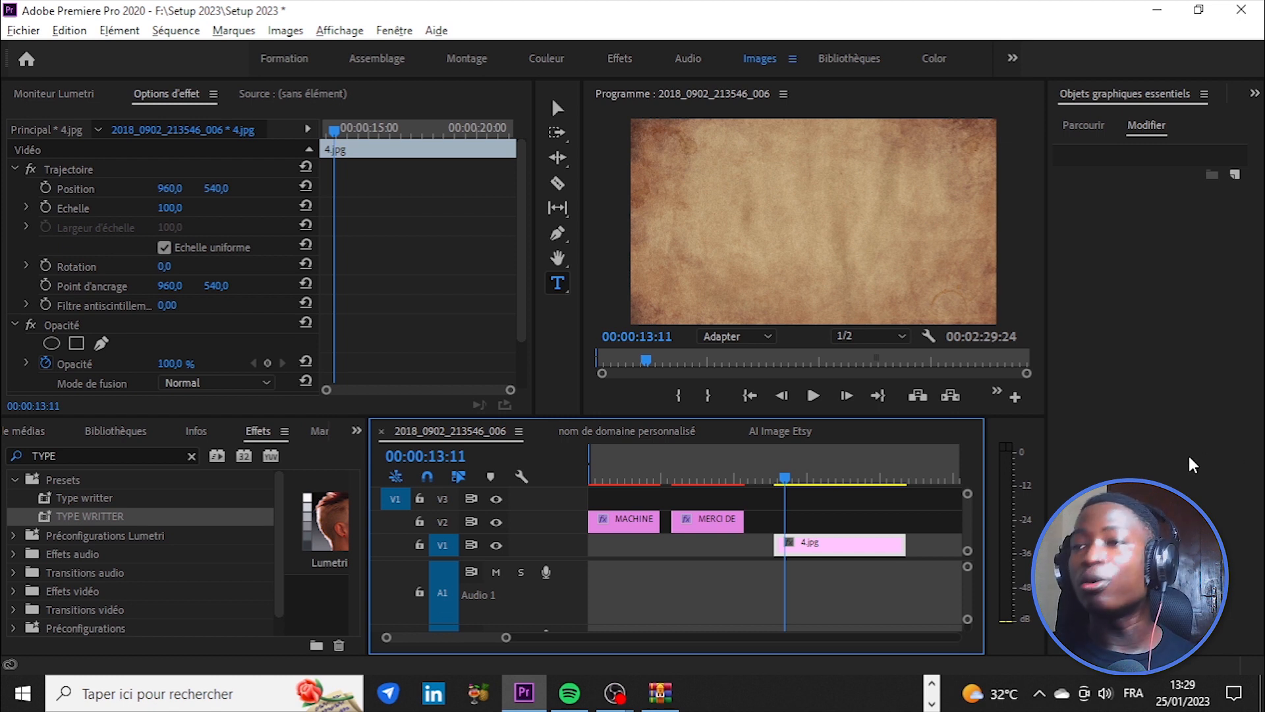
click(1084, 127)
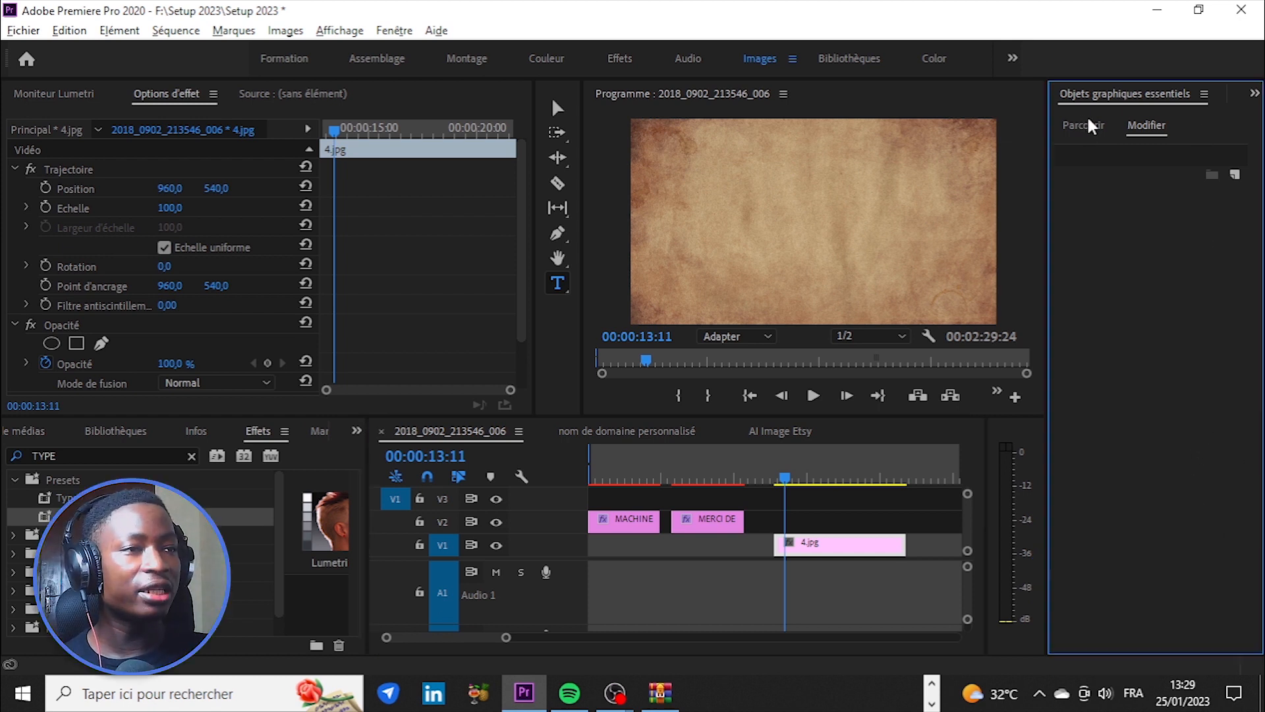
click(1088, 123)
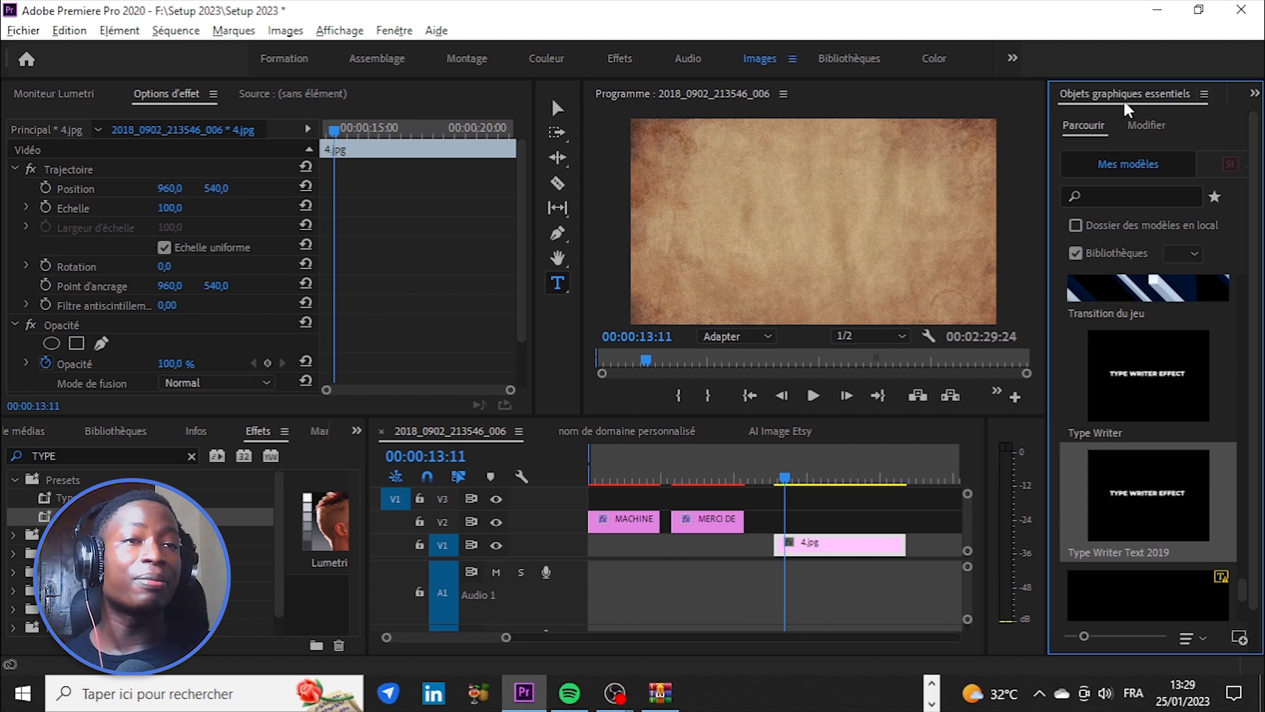
click(394, 30)
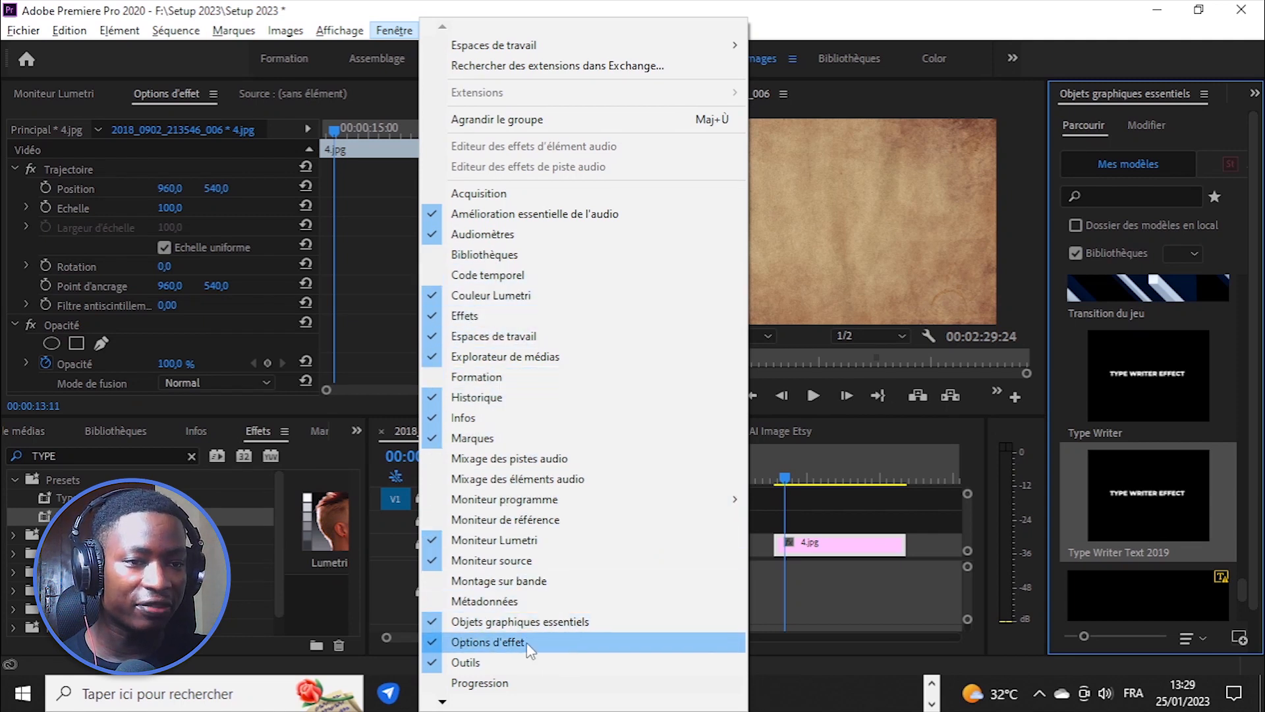
click(1203, 145)
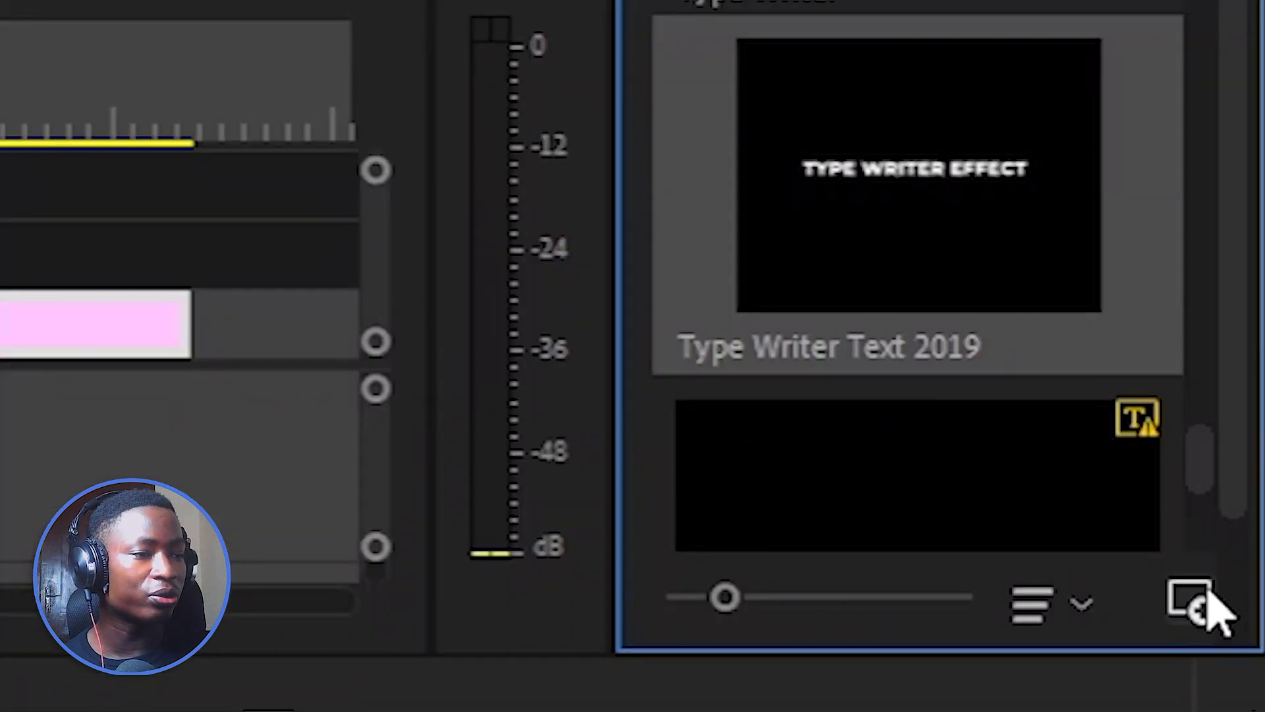
Step: Install Type Writer Text 2019.mogrt from the Typewriter folder of Typewriter Assets (1), replacing the existing template
click(1193, 599)
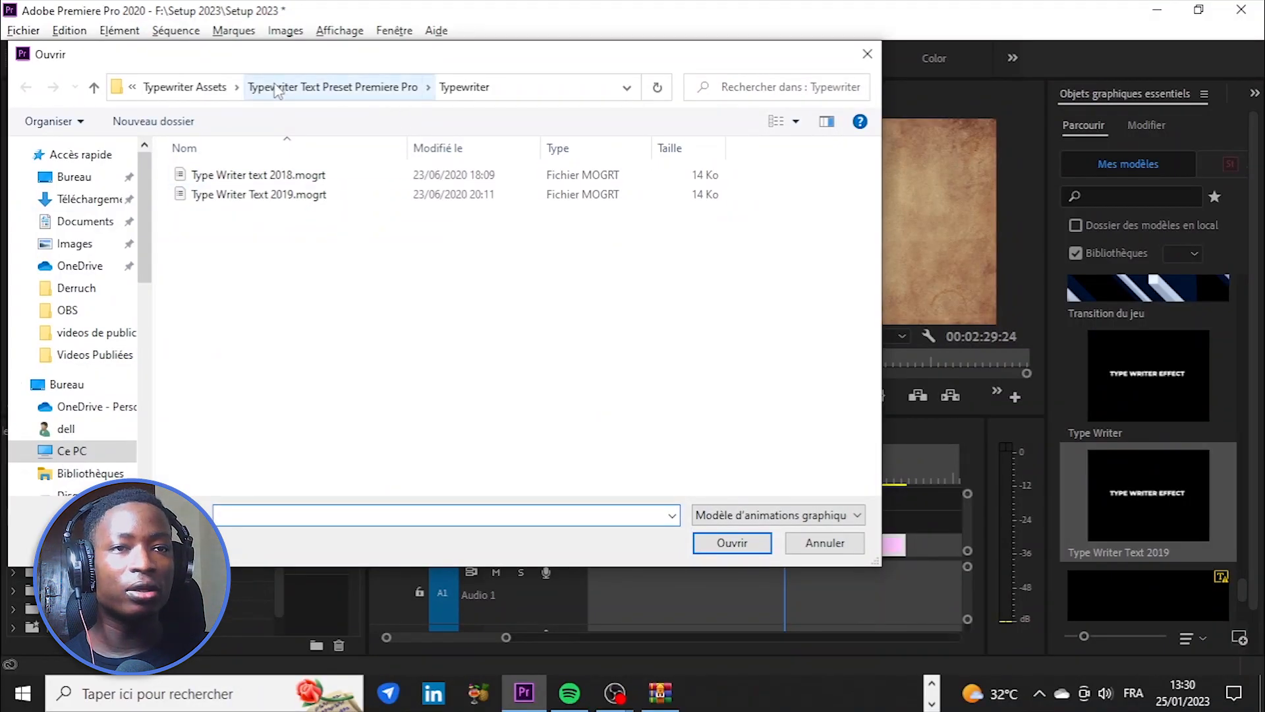
click(275, 88)
click(199, 86)
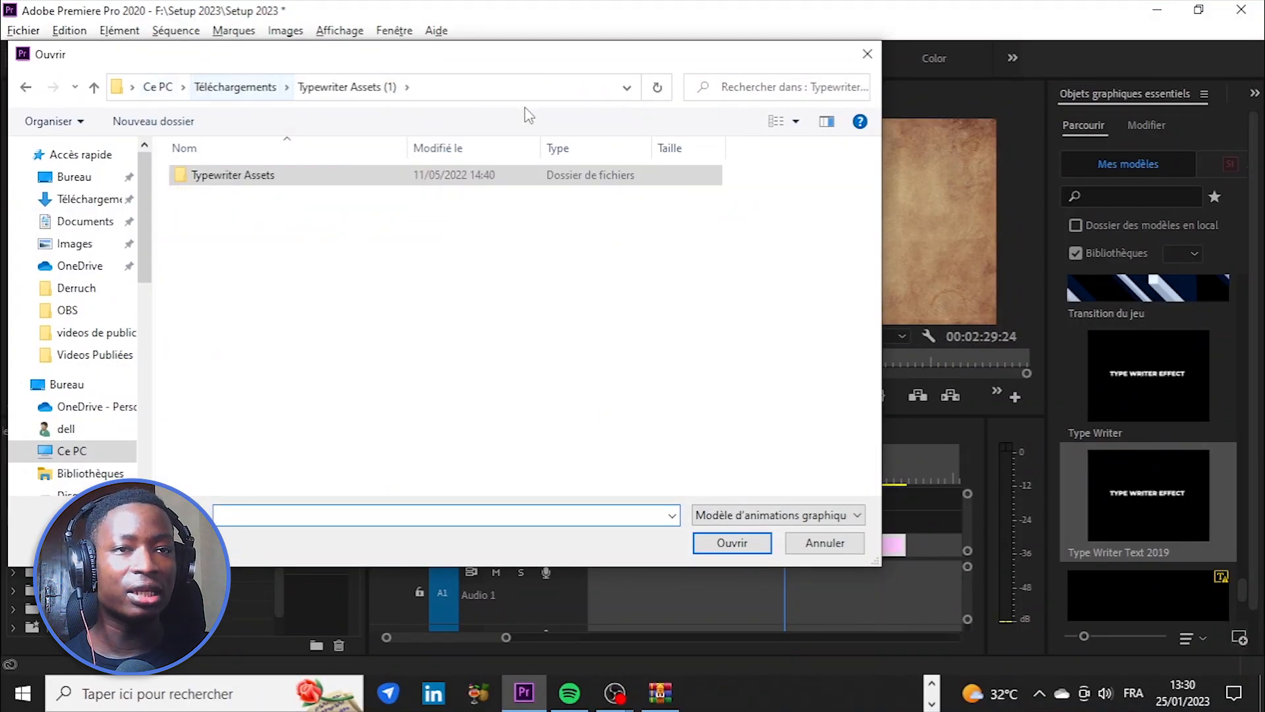
double_click(349, 179)
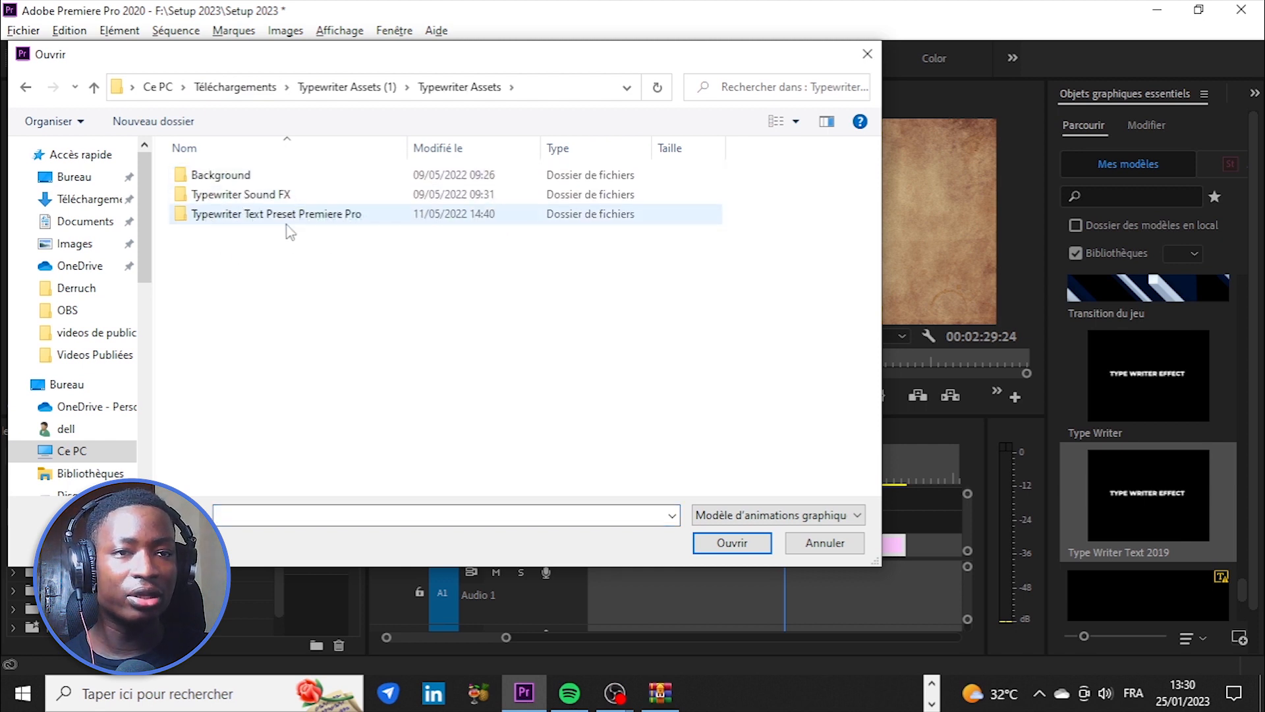
double_click(329, 216)
double_click(461, 172)
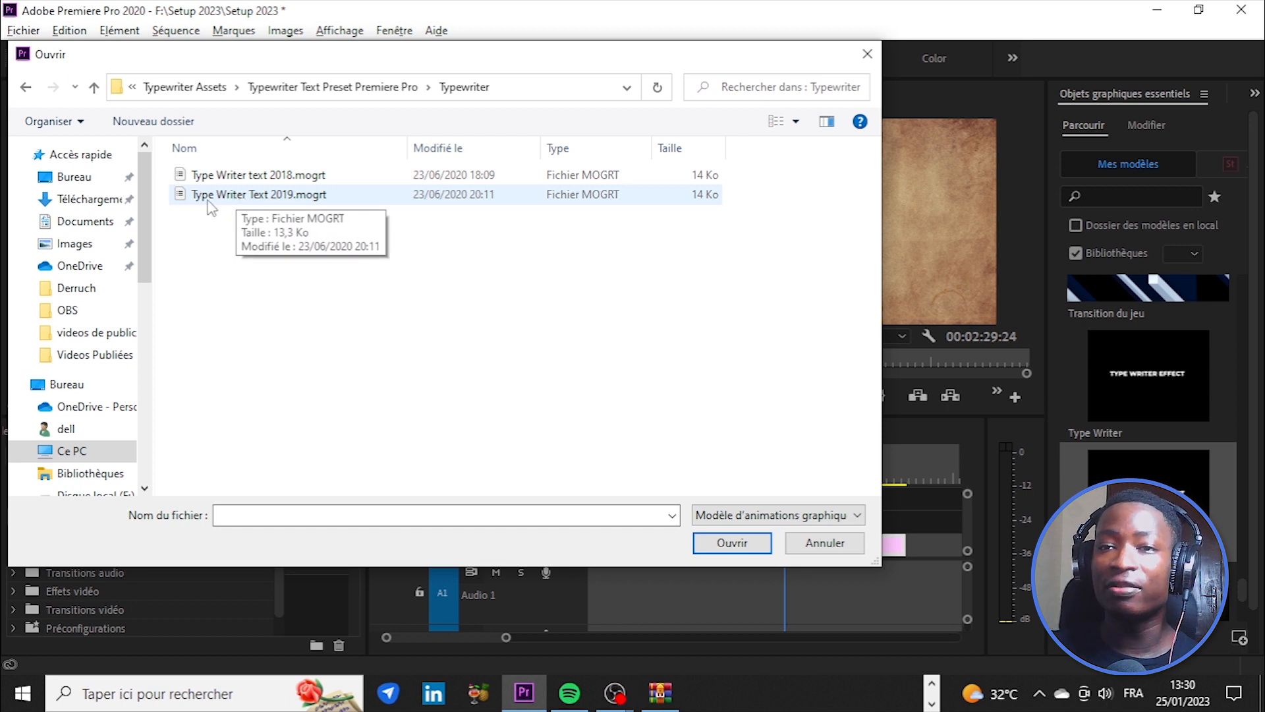
click(296, 195)
click(733, 544)
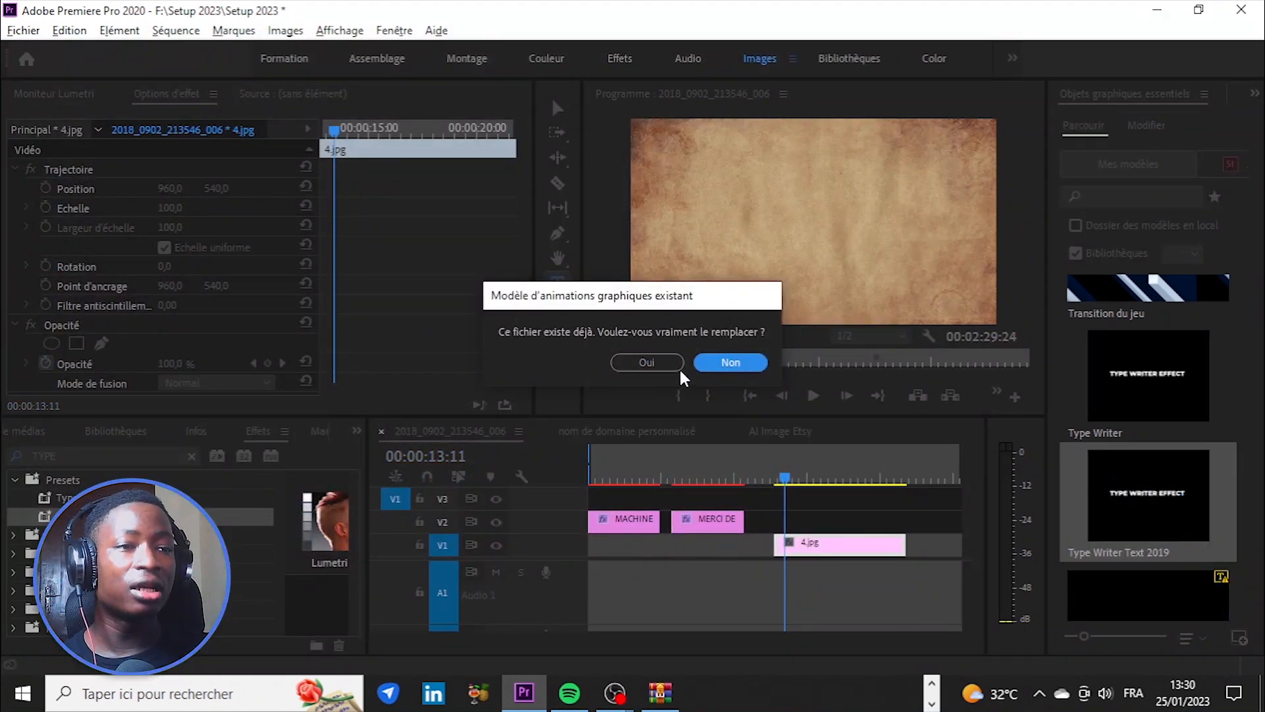
click(638, 362)
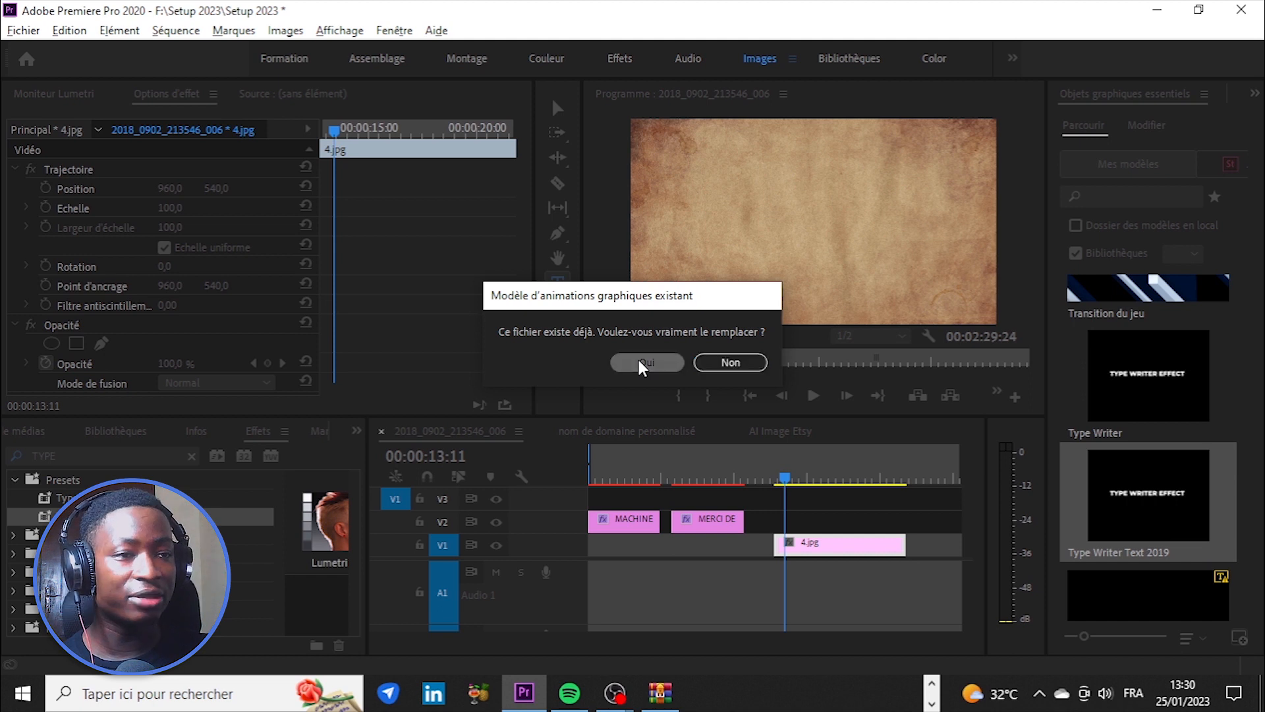
Step: Place the Type Writer Text 2019 template on V2 directly above 4.jpg and advance the playhead to 00:00:15:01
scroll(1203, 350, down, 2)
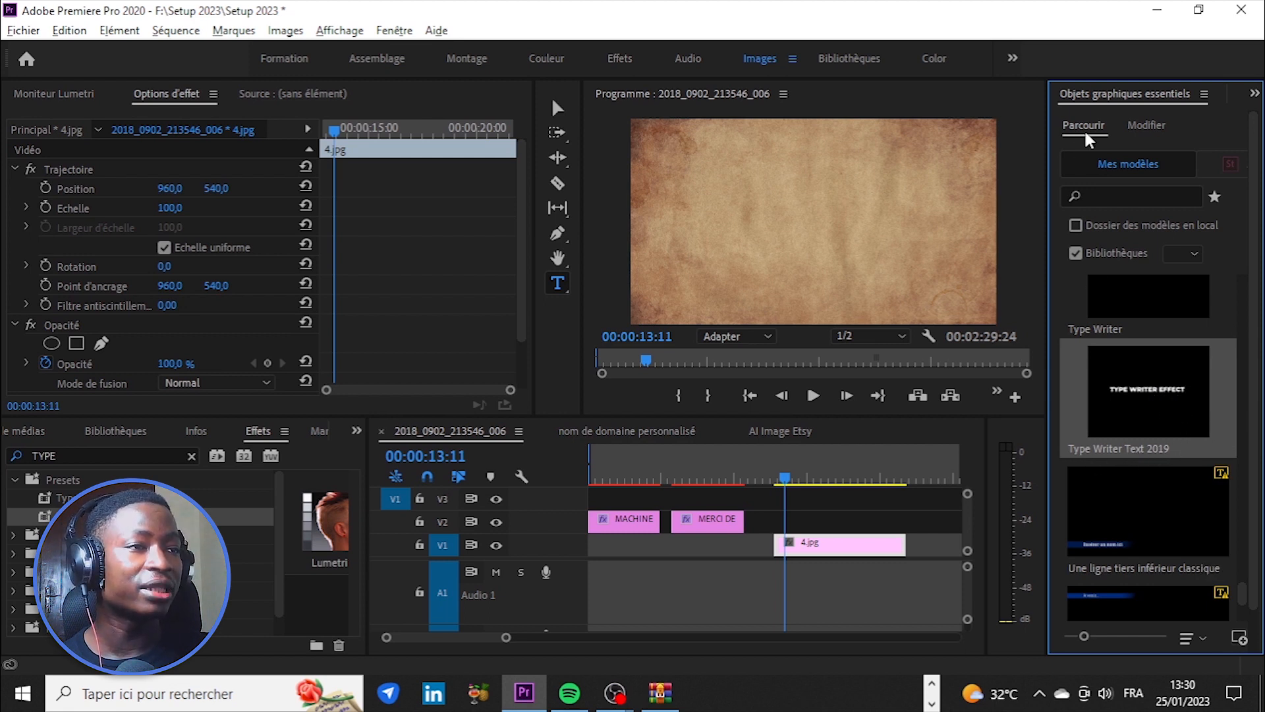
drag(1058, 427, 784, 527)
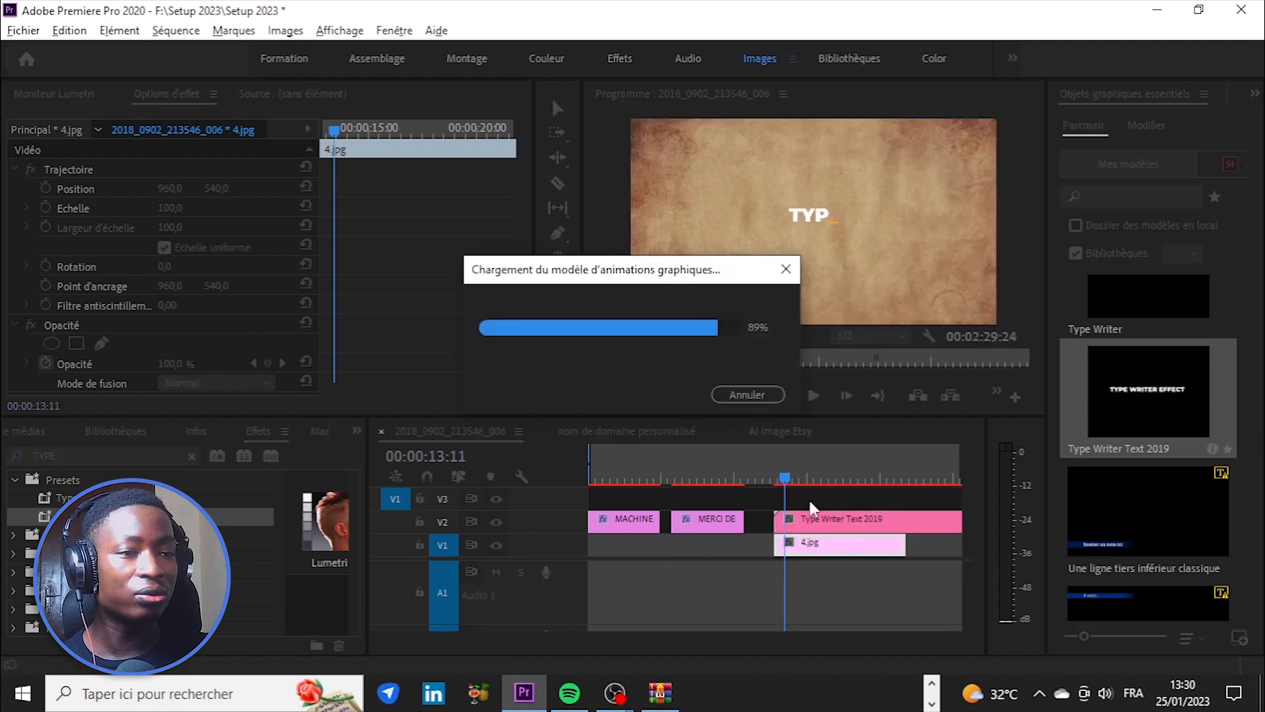
drag(774, 471, 808, 474)
Step: Replace the template's title text in the program monitor with "HELLO LES AMIS"
click(554, 282)
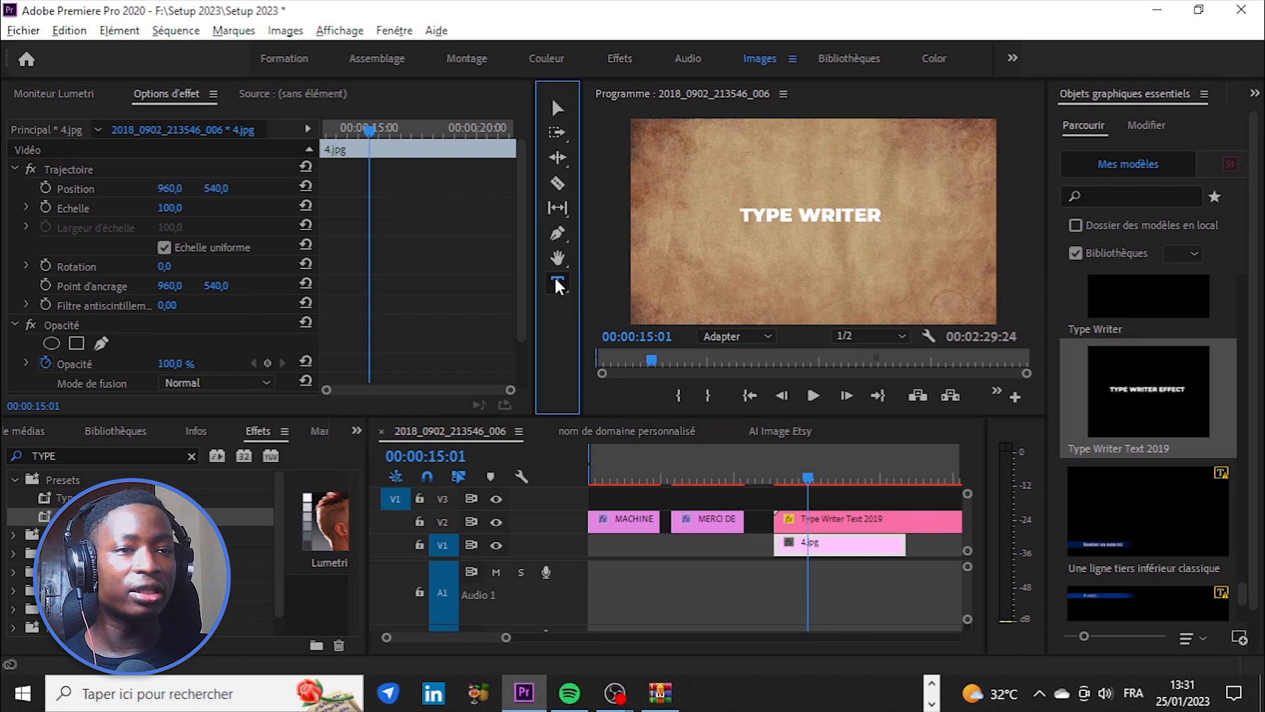
double_click(783, 207)
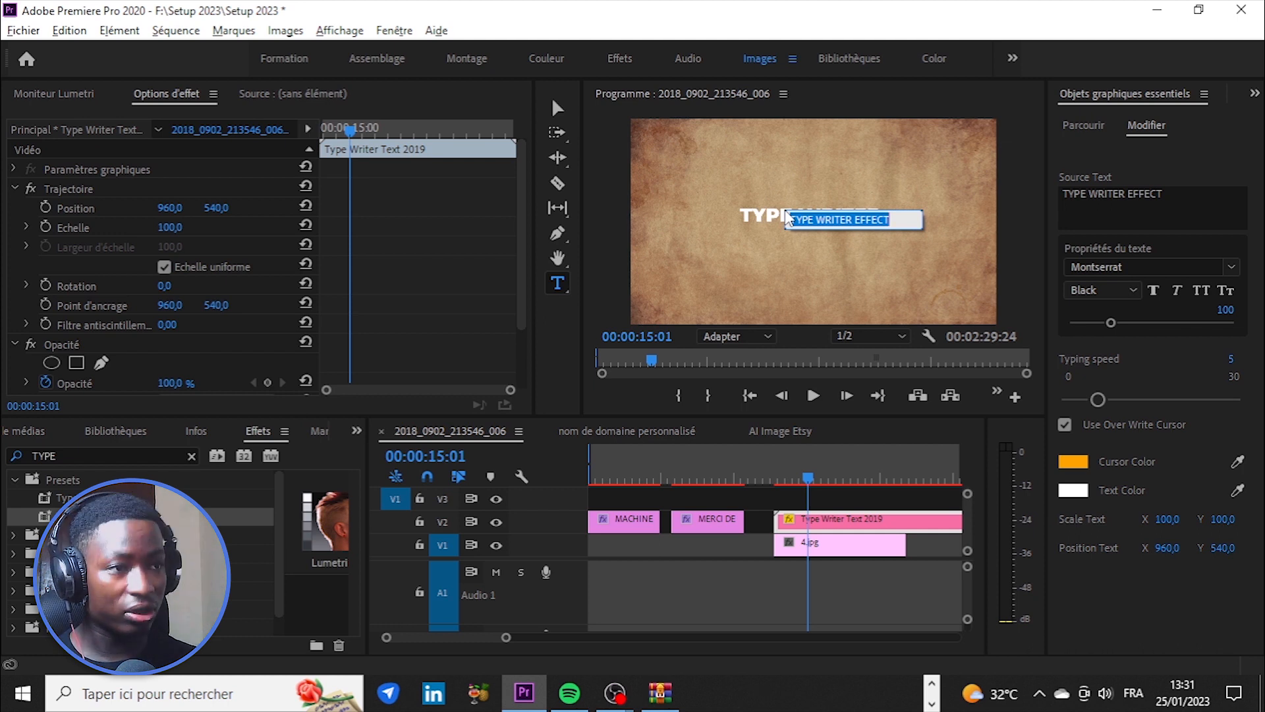
text(H)
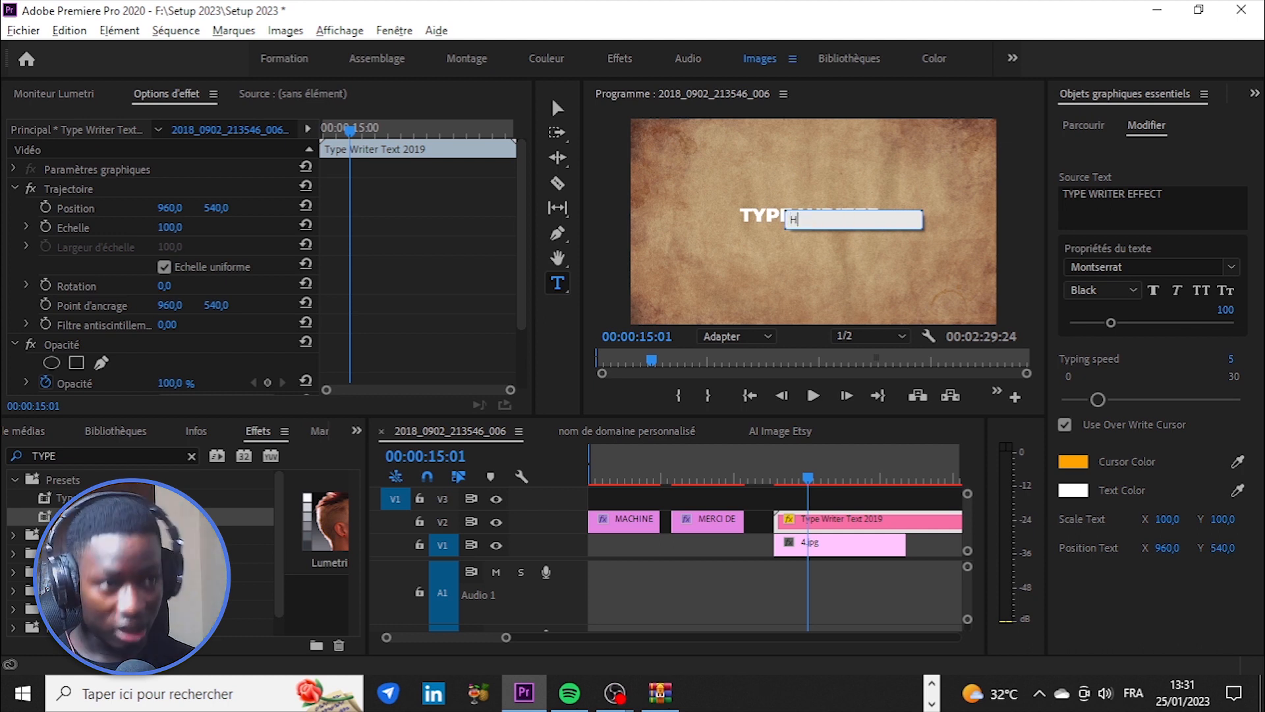
text(ELLO)
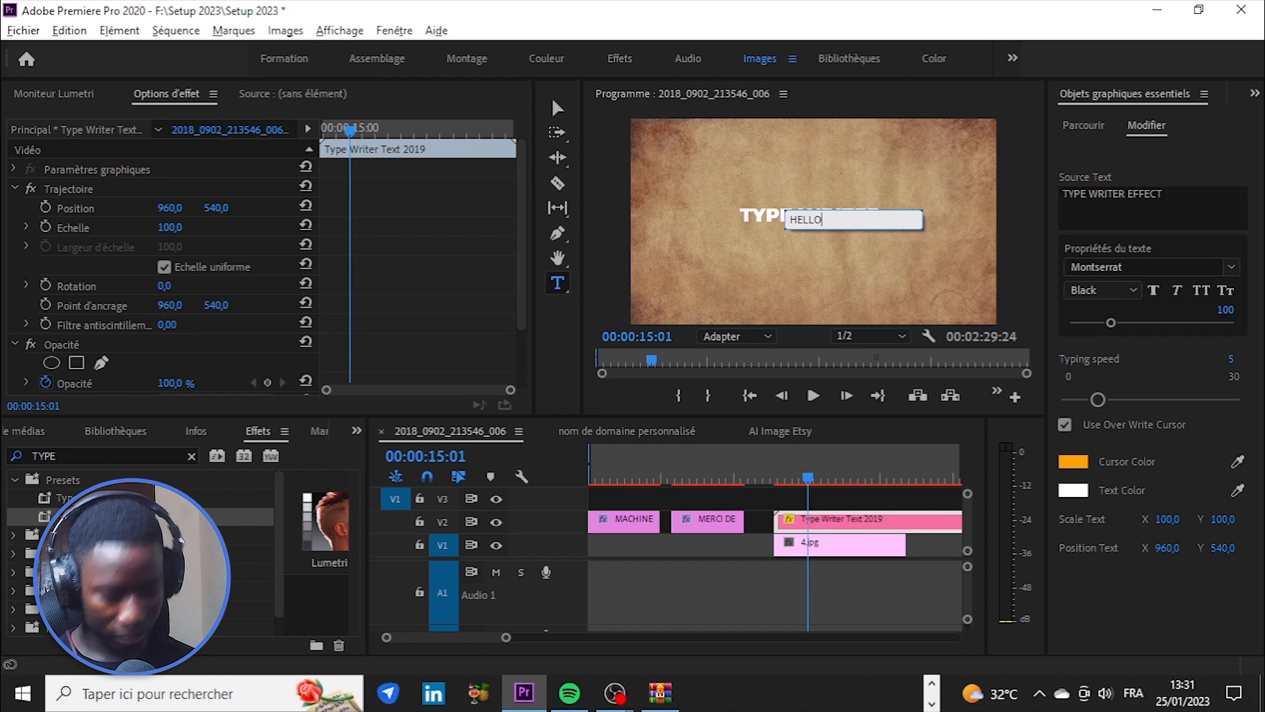
text( LES AMIS)
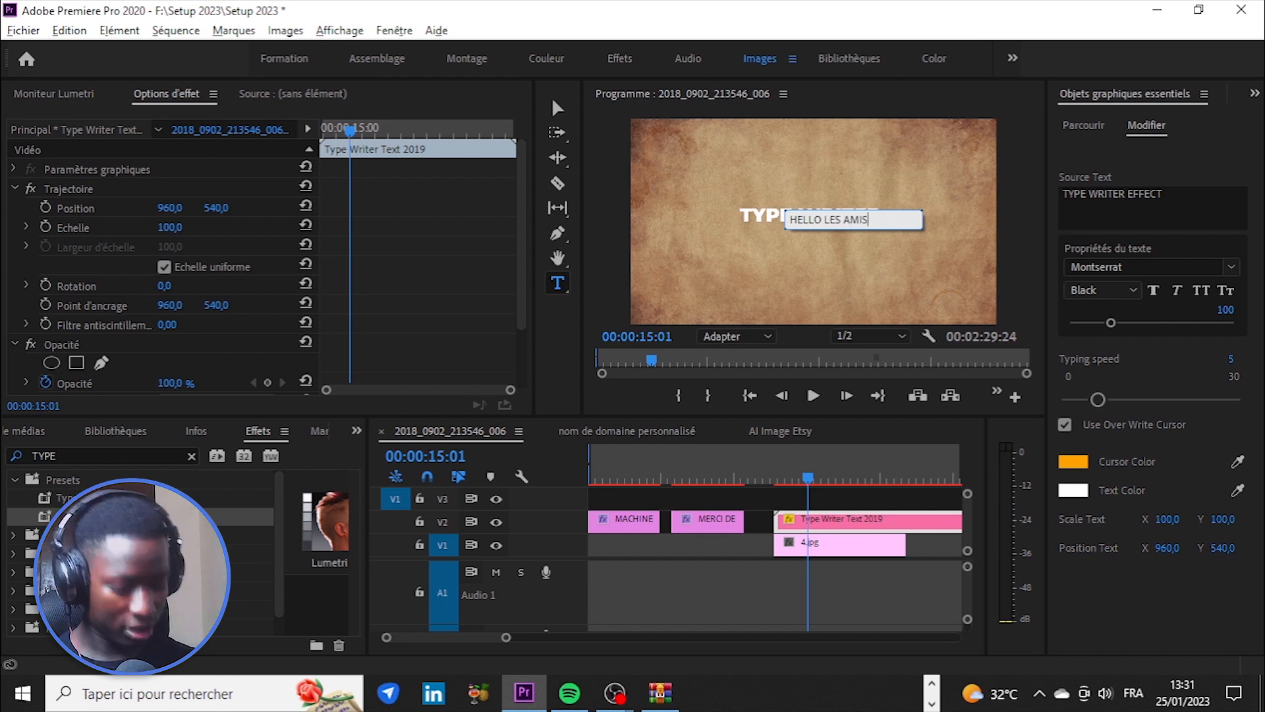
key(Escape)
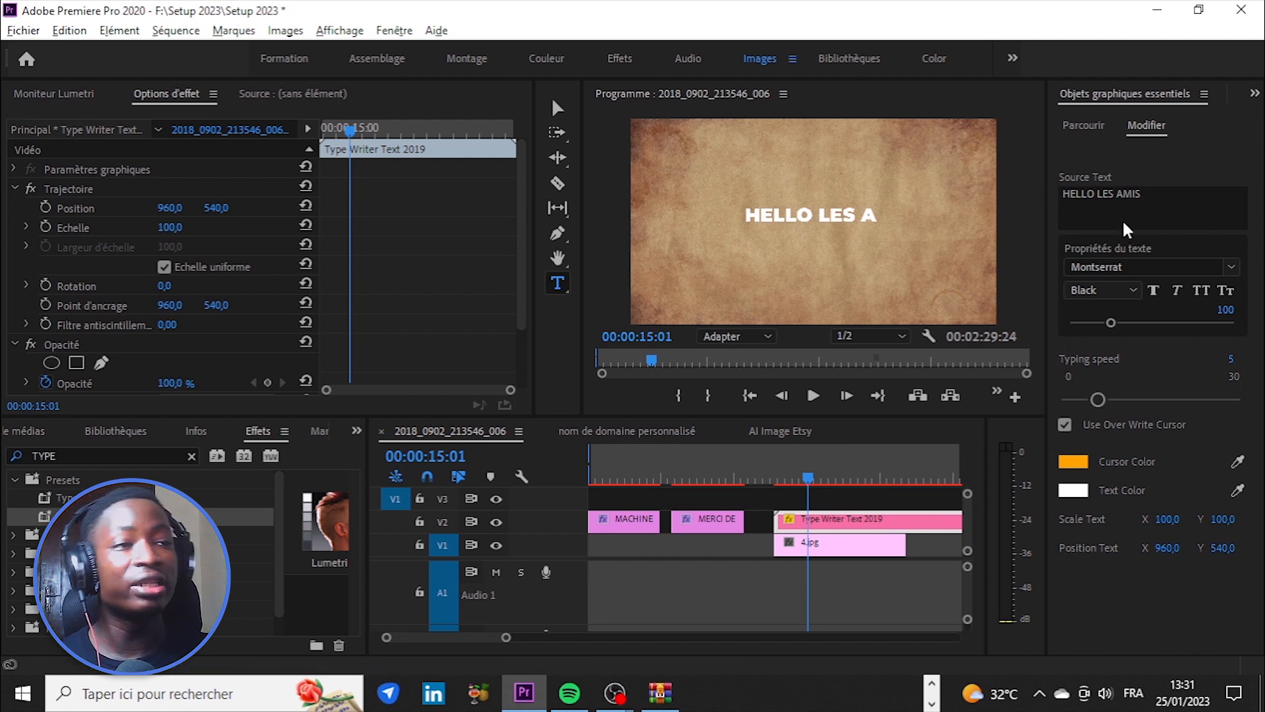
Step: Extend the source text to "HELLO LES AMISGGGGGGGG" with a second line "okkkkkkkk", and set its font to MV Boli
click(1114, 195)
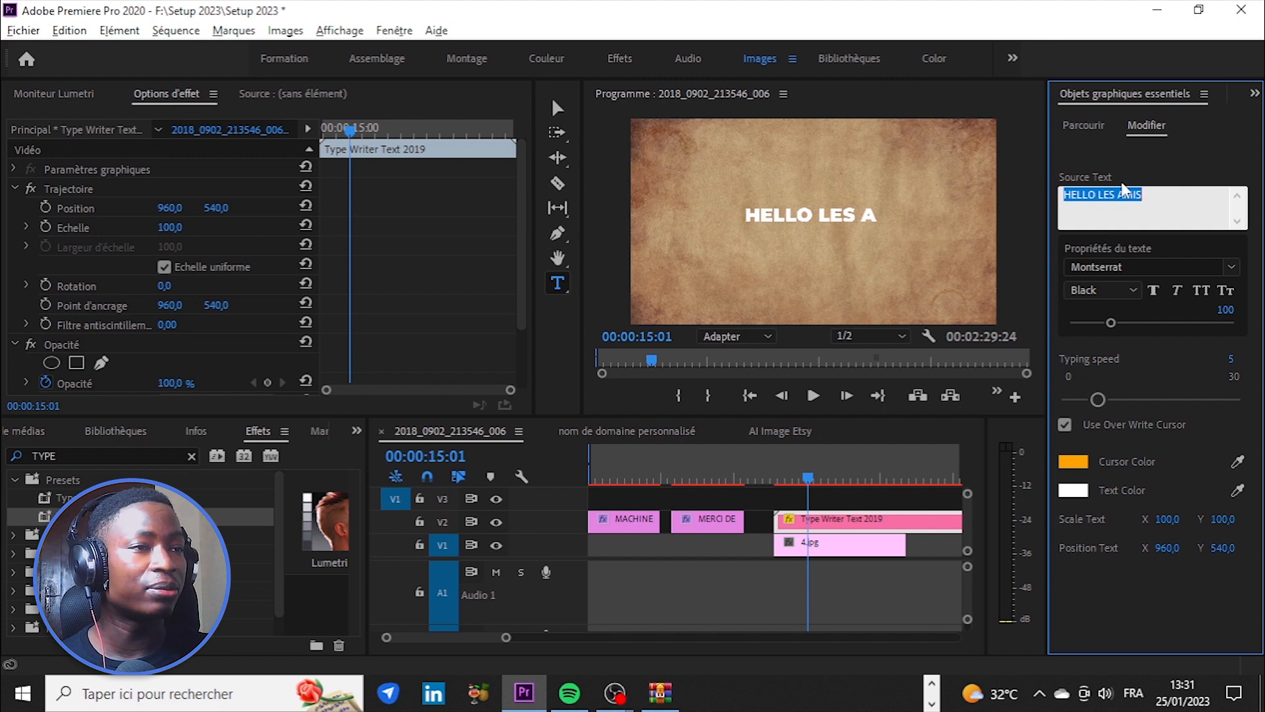
click(1155, 195)
text(G)
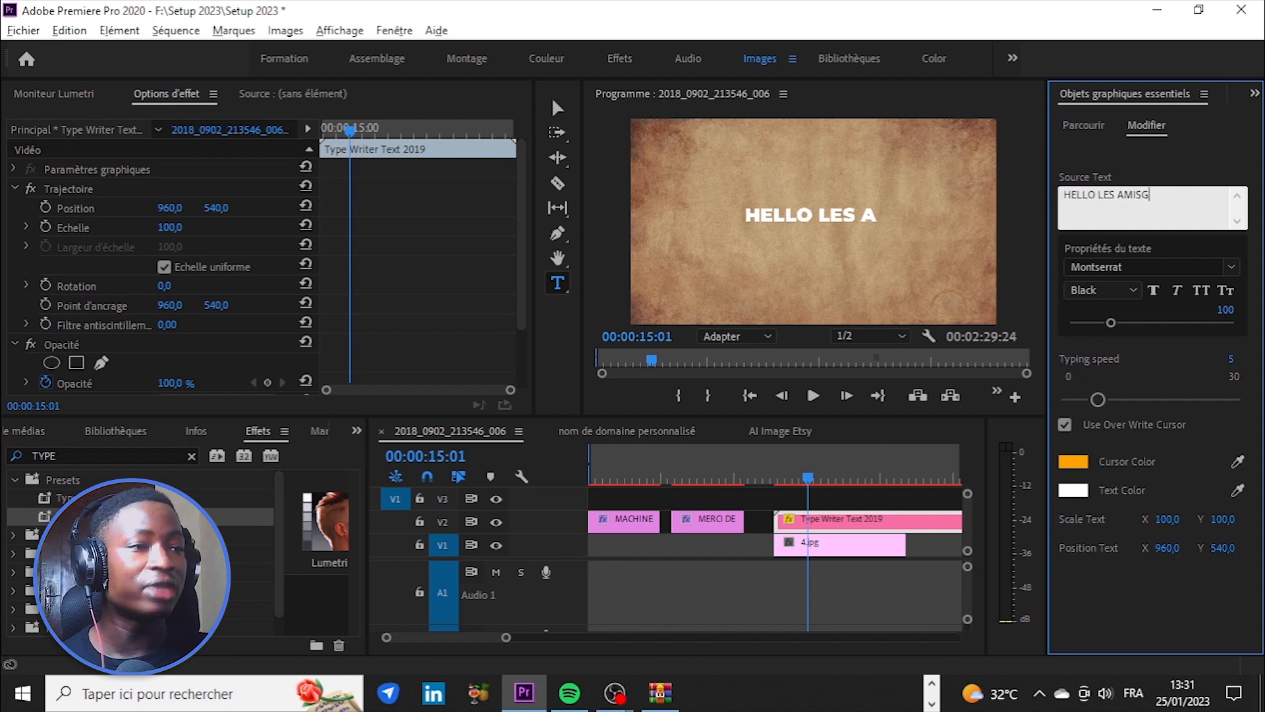
text(GGGGGG)
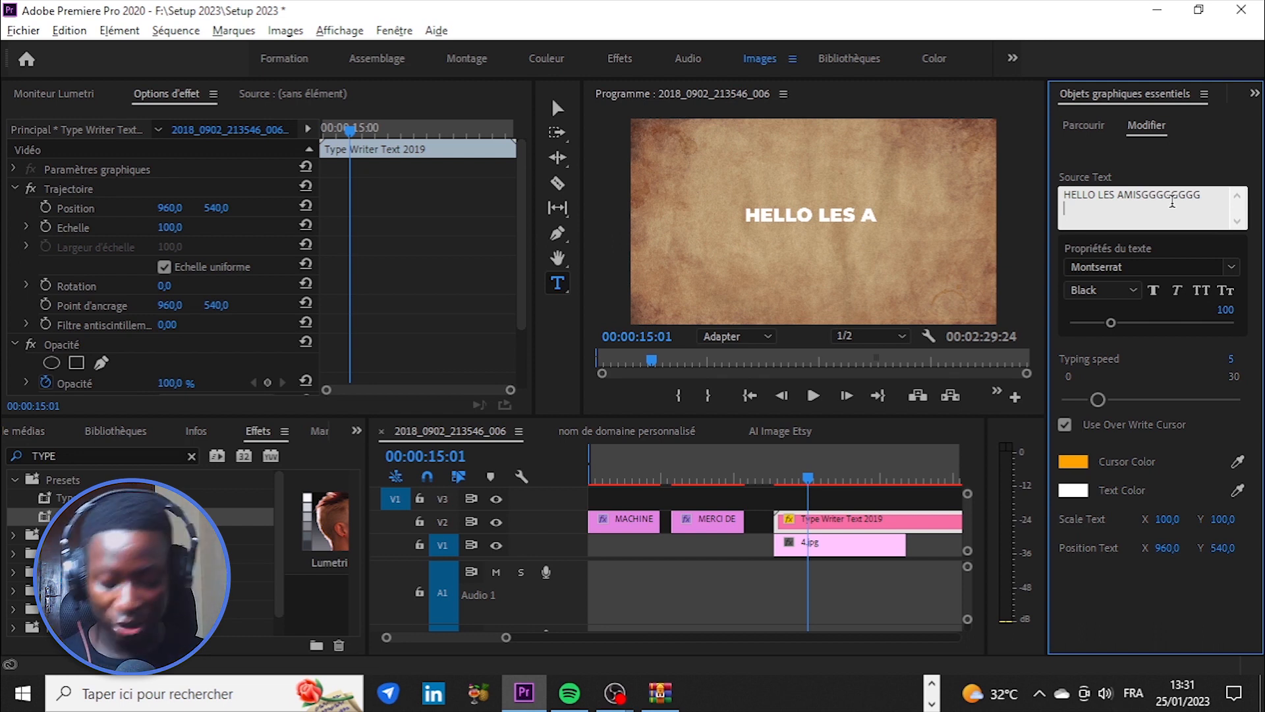
text(okkkkkkk)
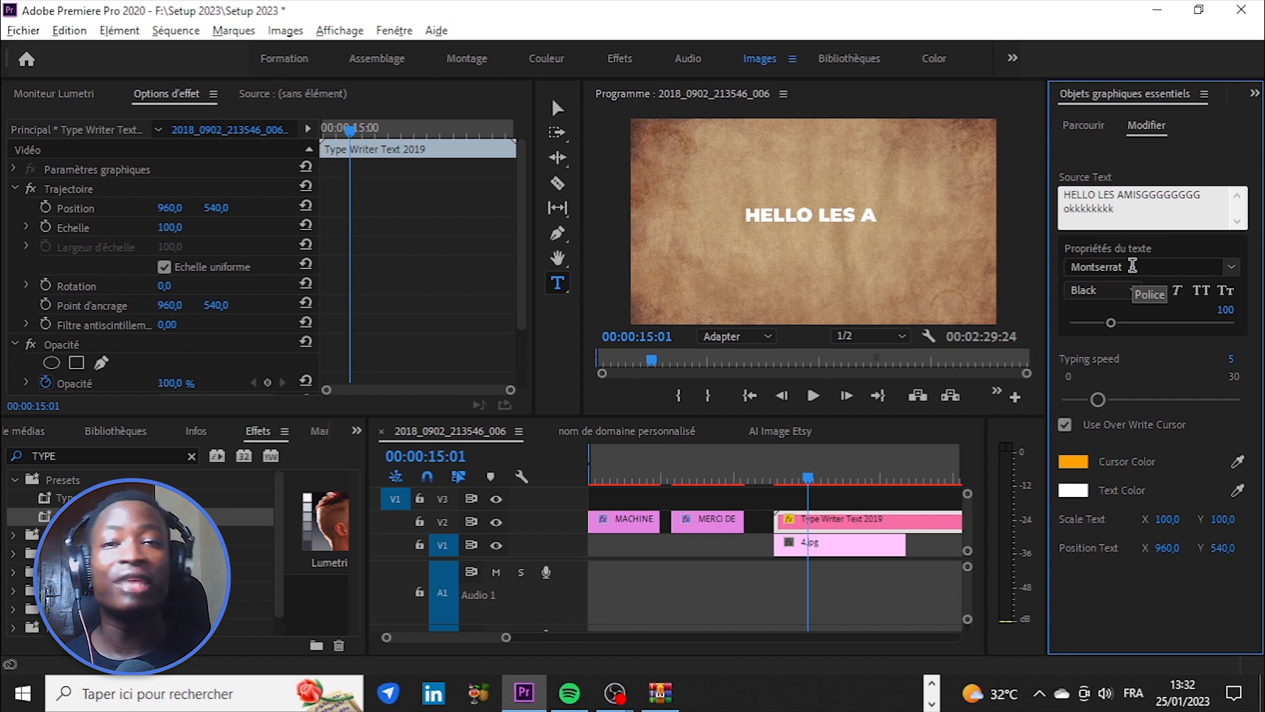
click(1231, 267)
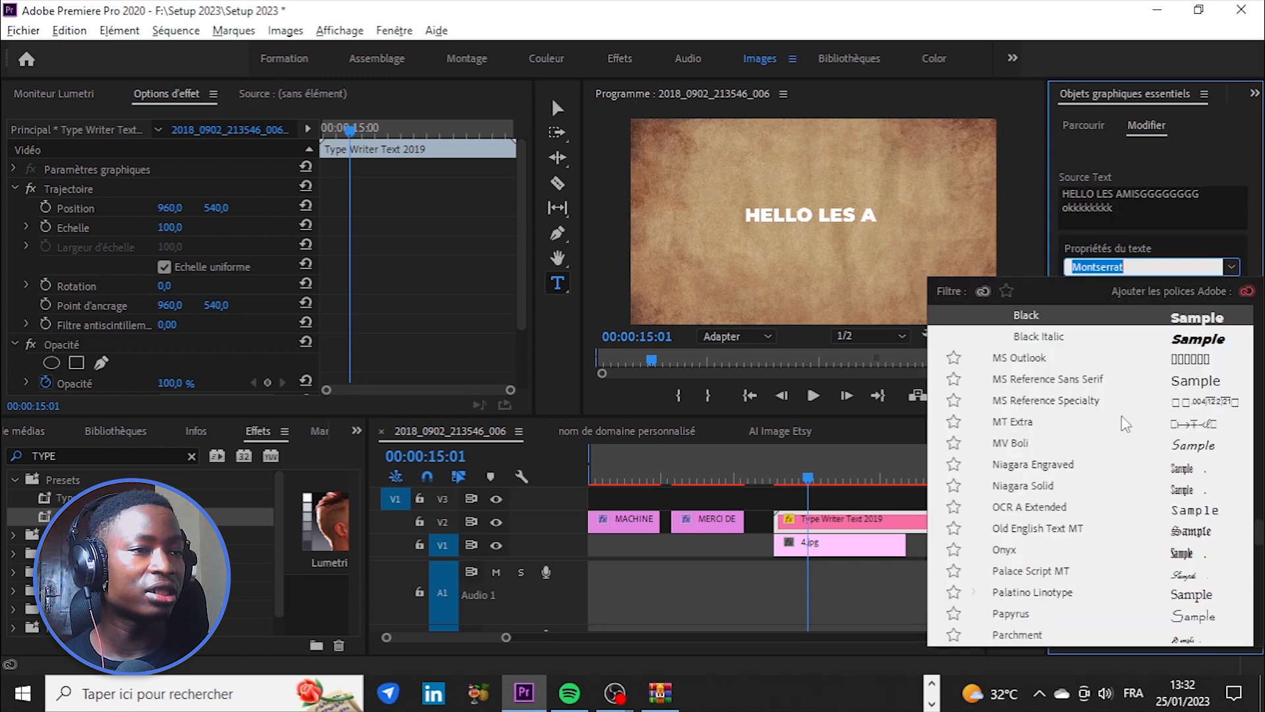
click(1201, 447)
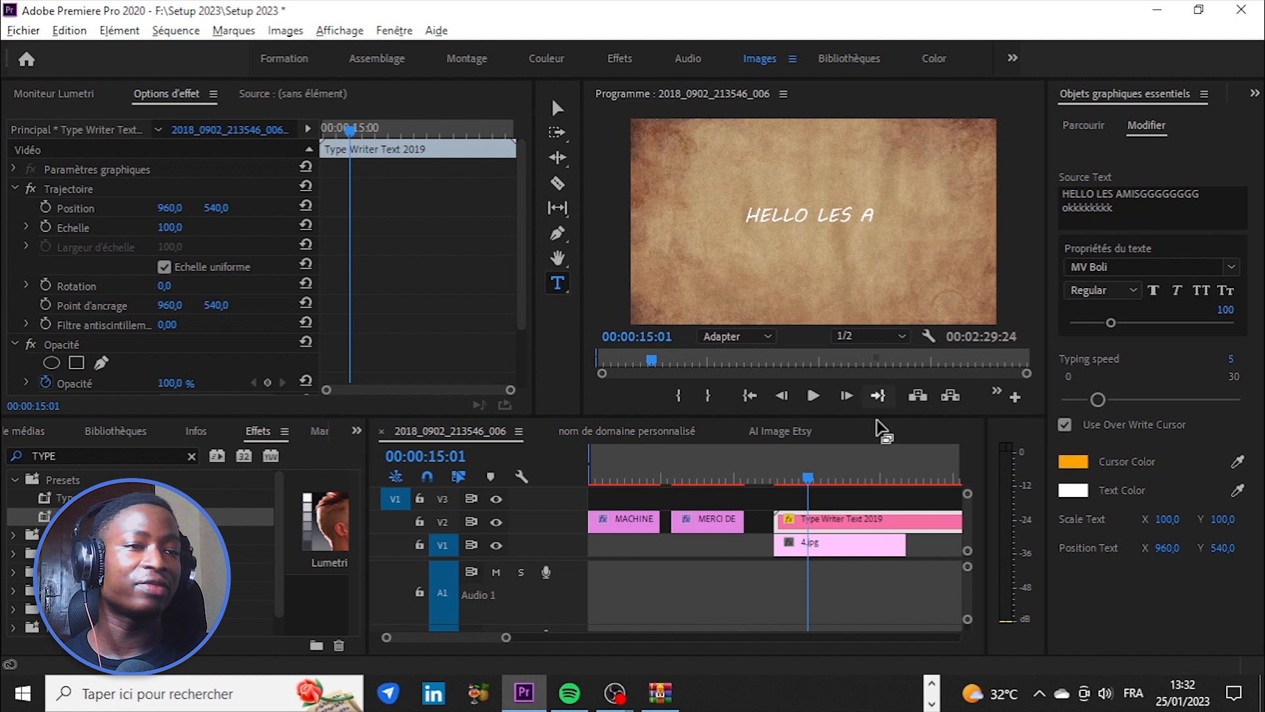
Step: Set the title's typing speed to 7 and play back the animation
click(1104, 399)
mouse_move(1105, 399)
mouse_down()
mouse_move(1130, 399)
mouse_move(1091, 403)
mouse_move(1104, 396)
mouse_up()
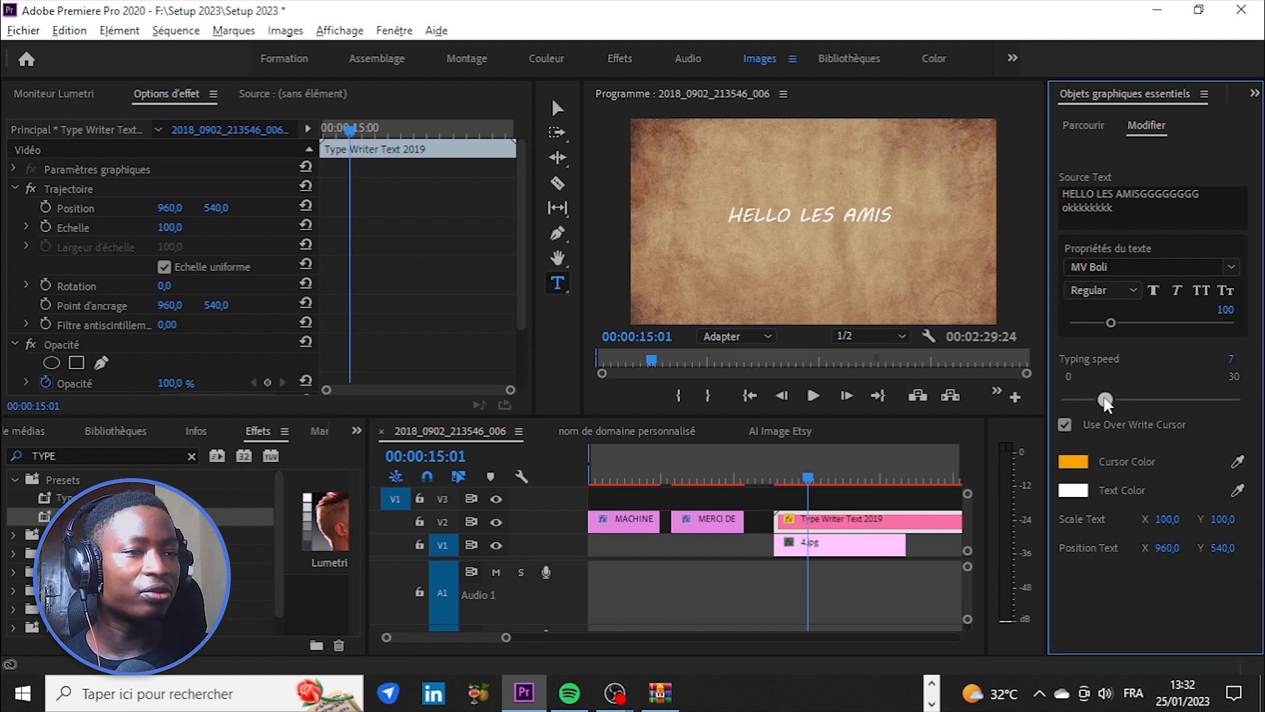
click(788, 460)
click(812, 396)
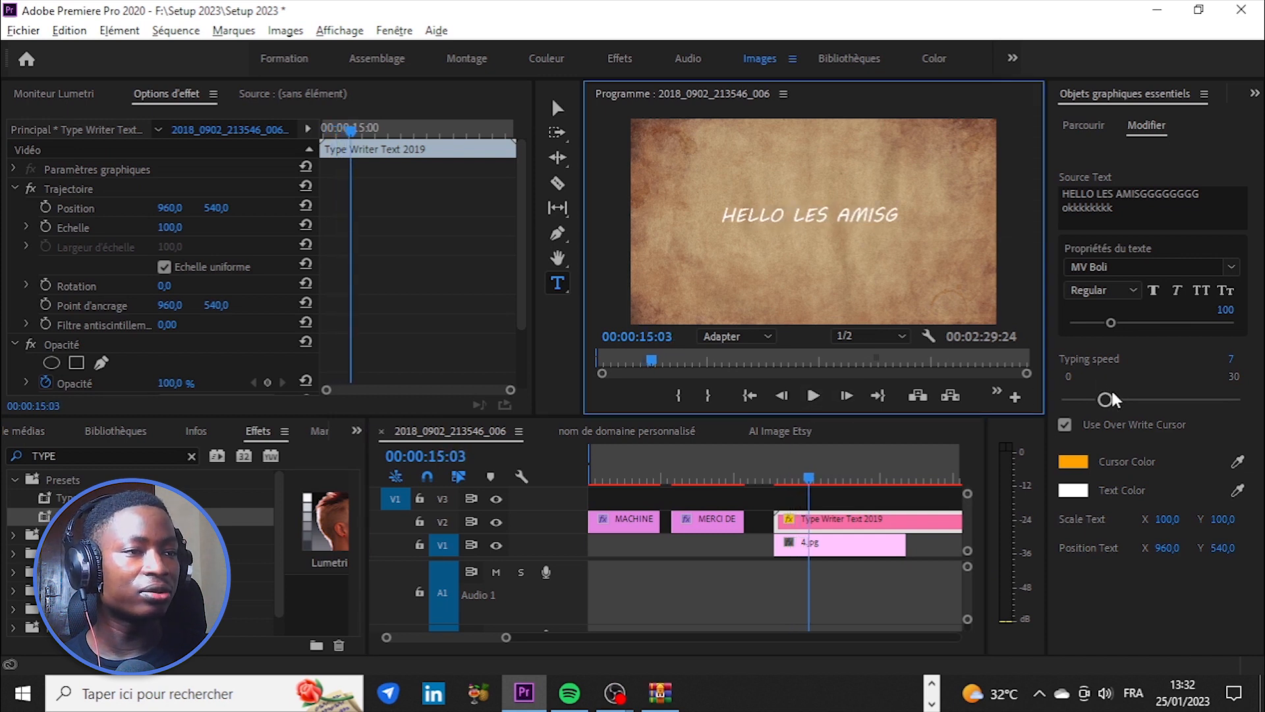
Step: Raise the title's typing speed to 10 and preview the faster animation
drag(1112, 396, 1122, 404)
click(791, 475)
click(813, 396)
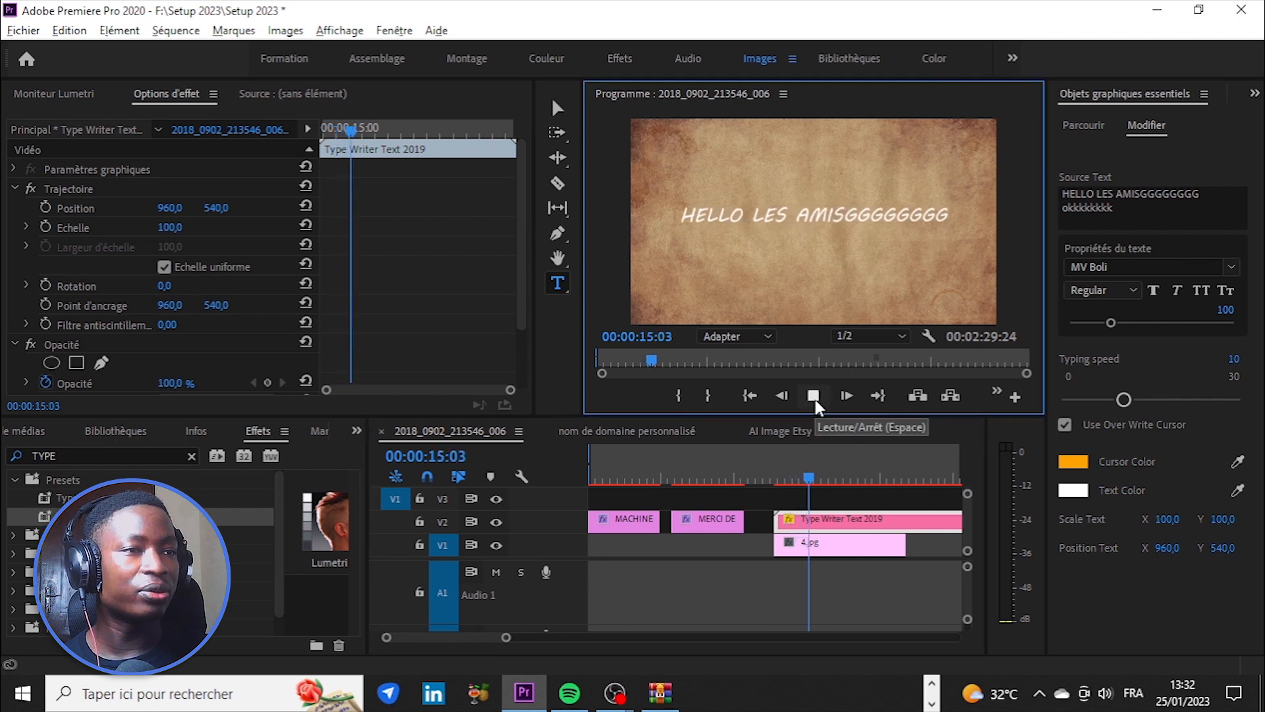
click(813, 397)
Step: Replay the title animation from the start of its clip to examine the overwrite cursor
click(822, 235)
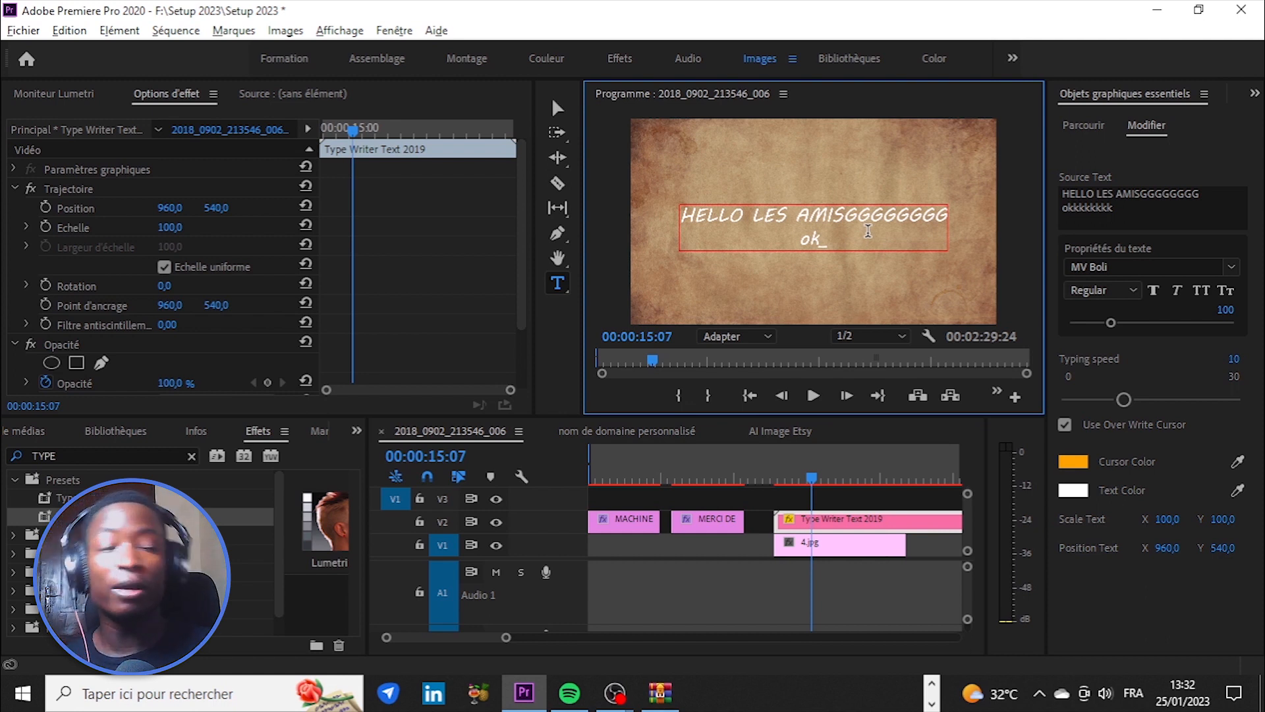
click(1064, 424)
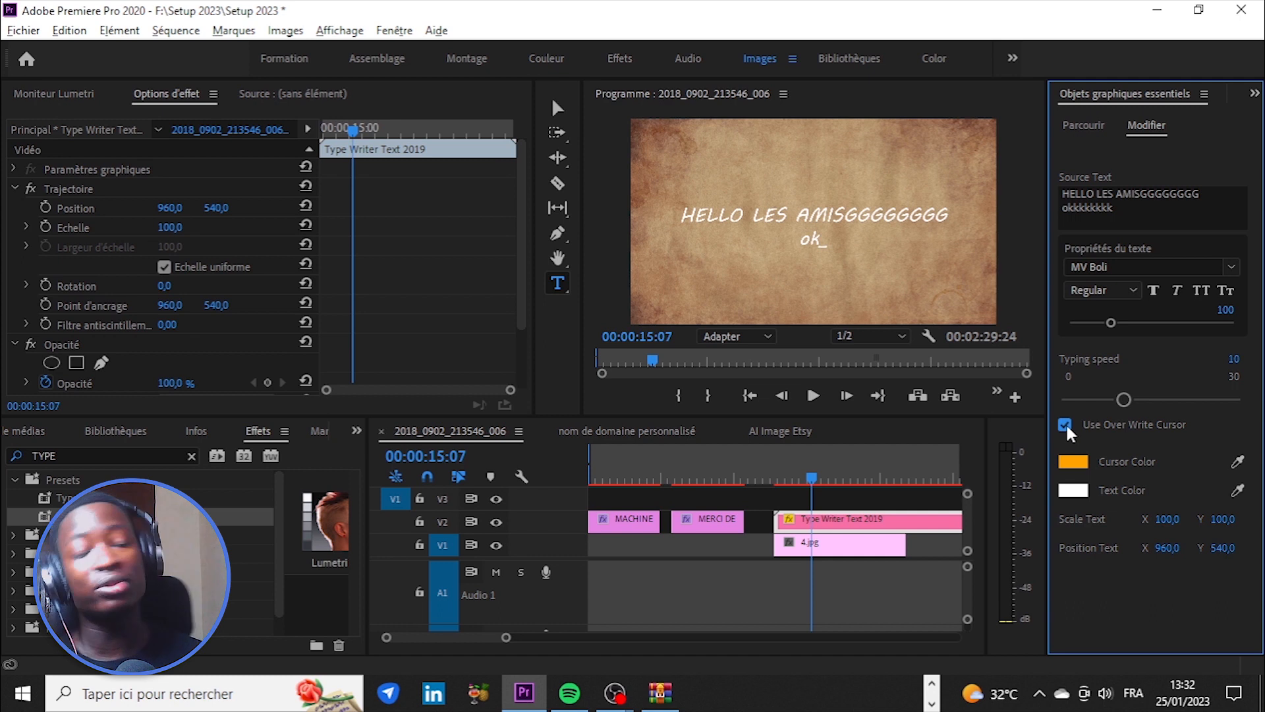
drag(811, 479, 776, 475)
click(811, 396)
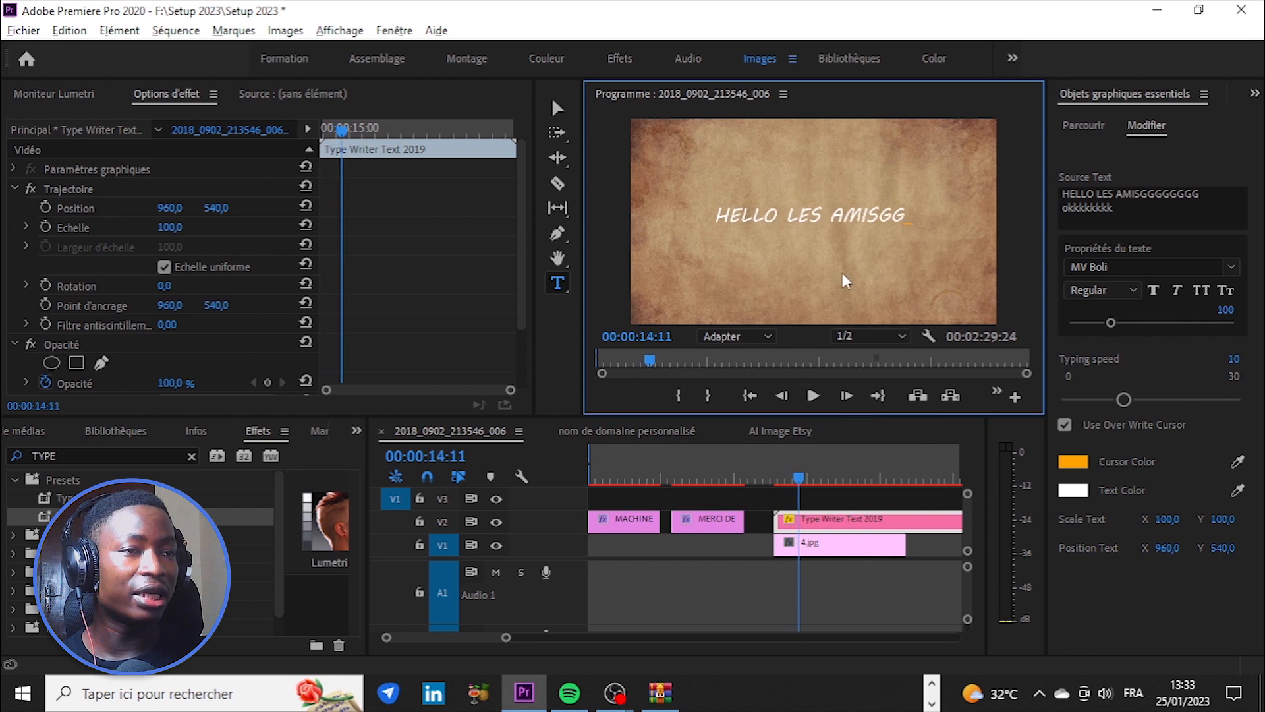
Step: Change the title's cursor color from orange to pure red and turn off the Use Over Write Cursor option
click(1070, 461)
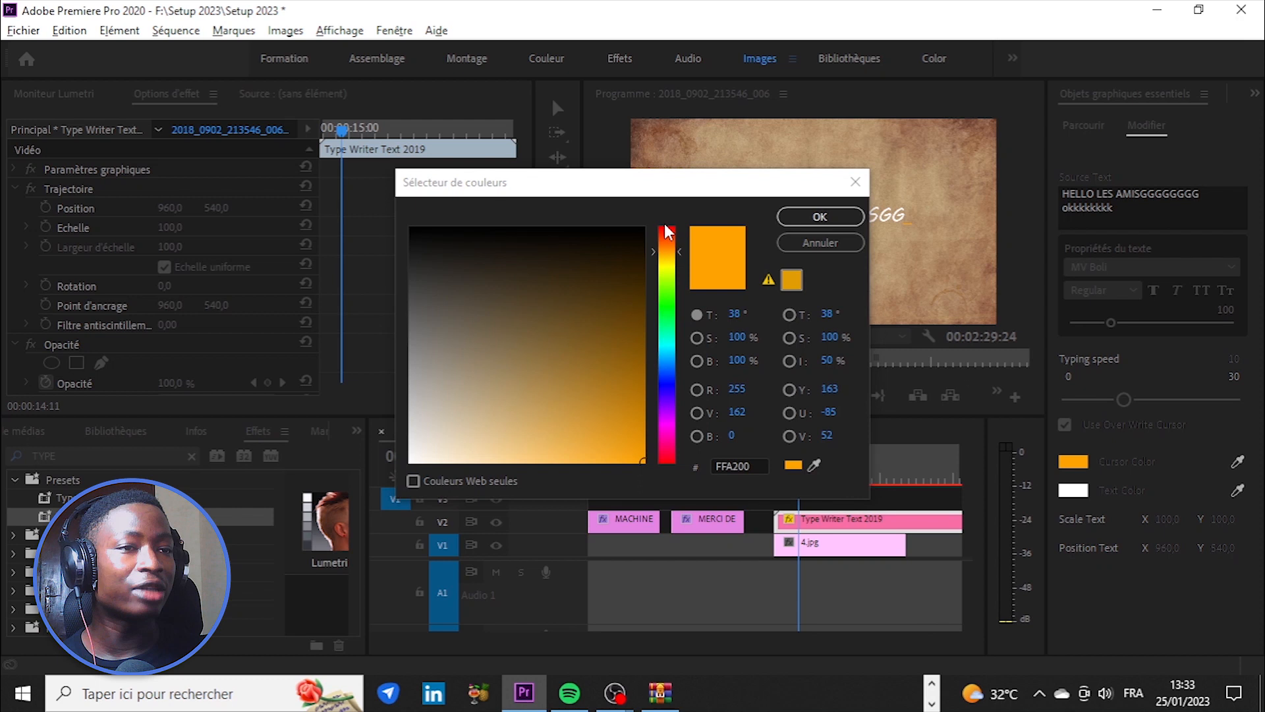
click(665, 227)
click(628, 302)
drag(639, 337, 644, 443)
click(819, 217)
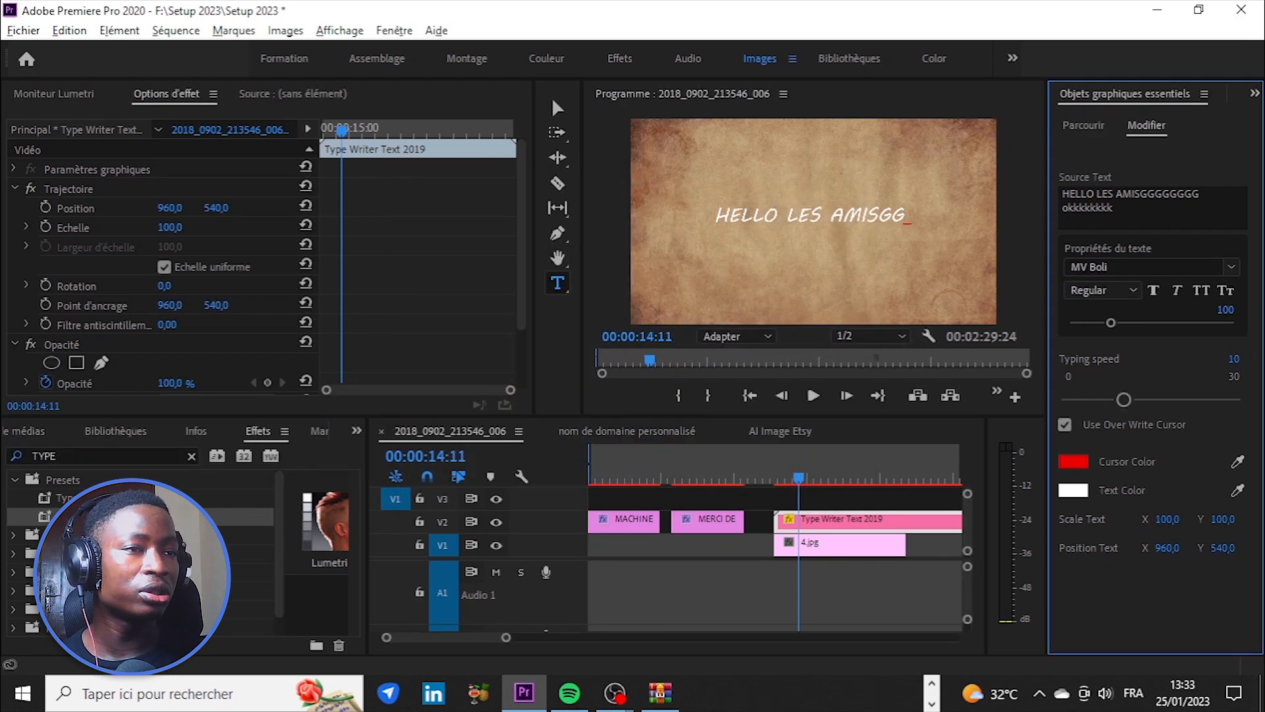
click(1065, 424)
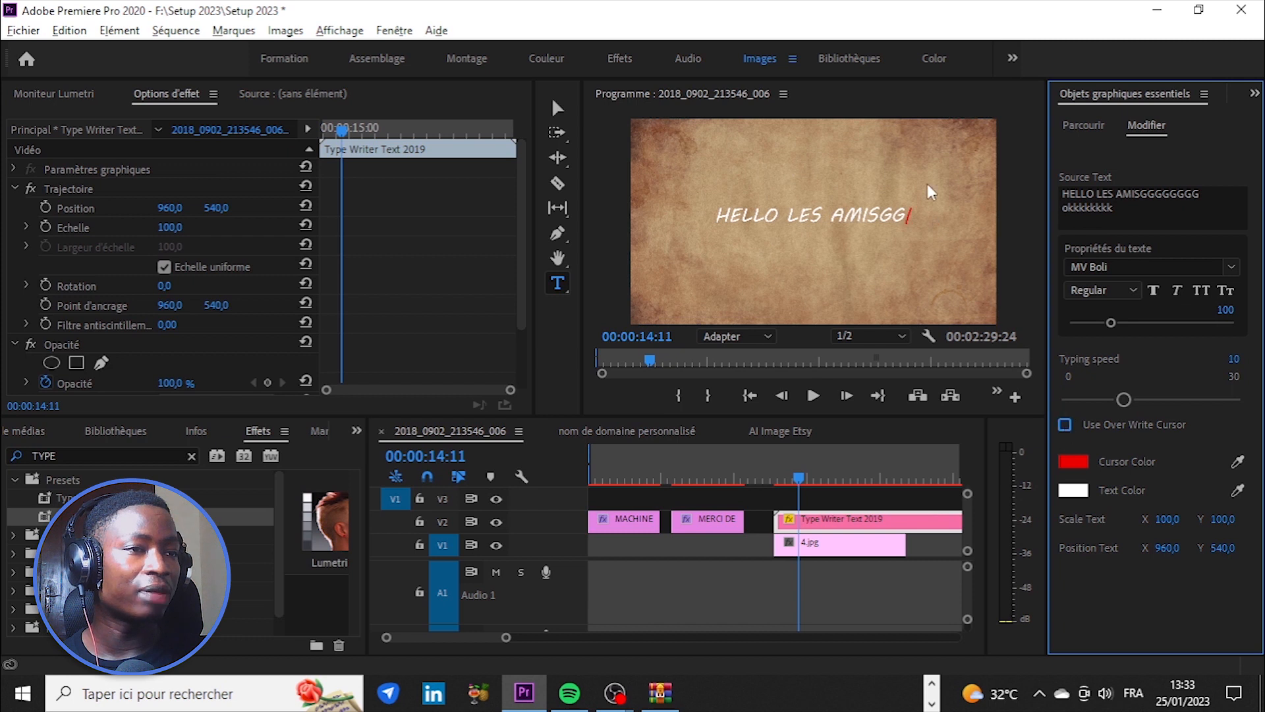
Step: Set the title's text color to black (000000) and play back the animation from near the clip's start
click(1072, 492)
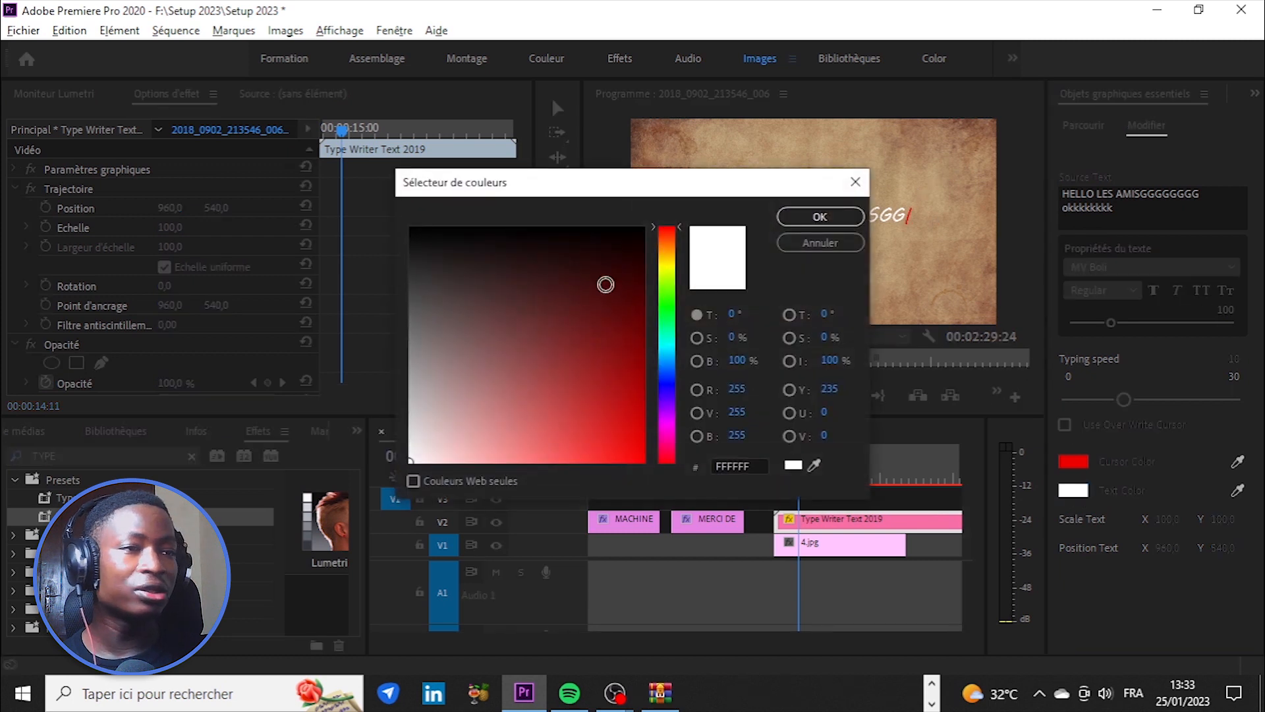
drag(604, 246, 422, 228)
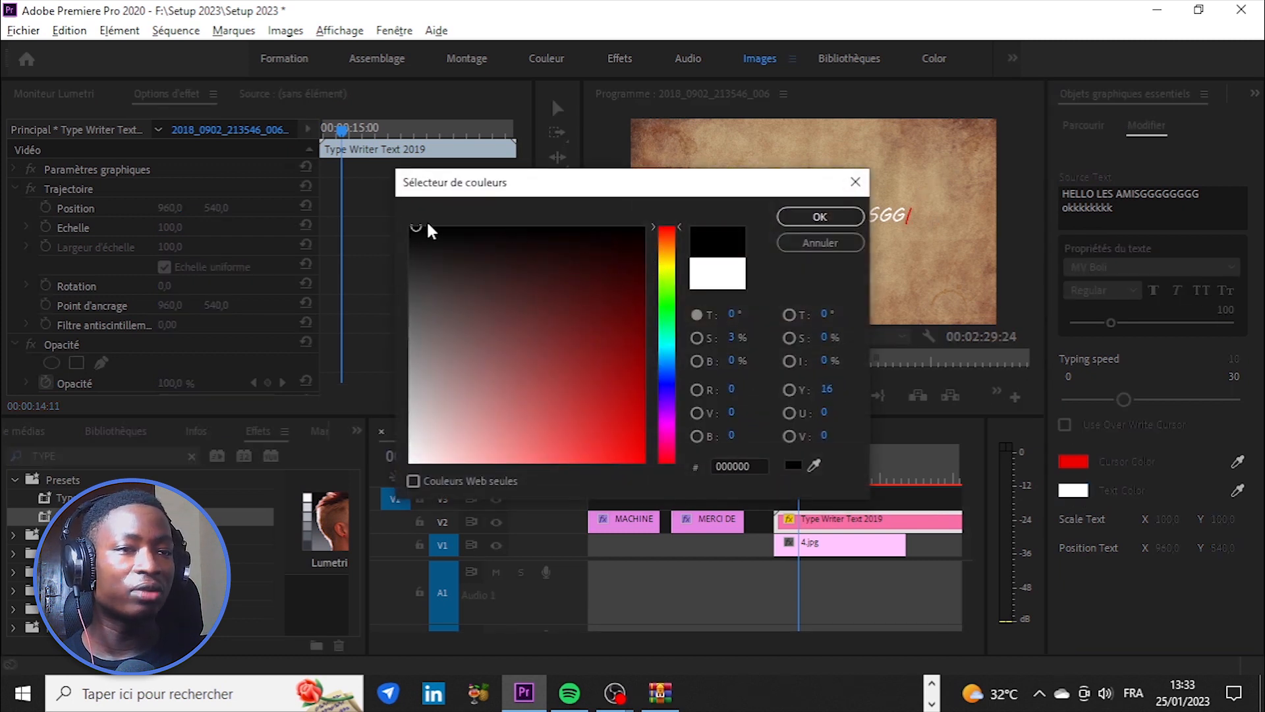
click(858, 220)
click(783, 479)
key(space)
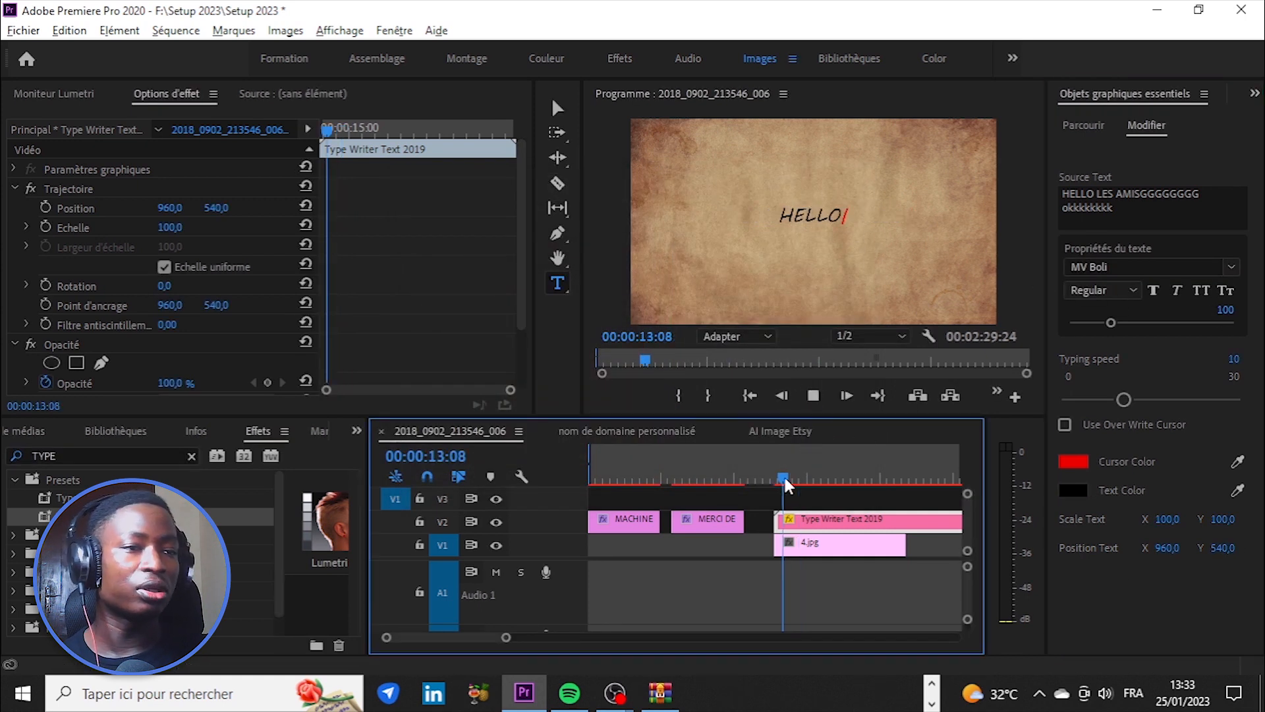